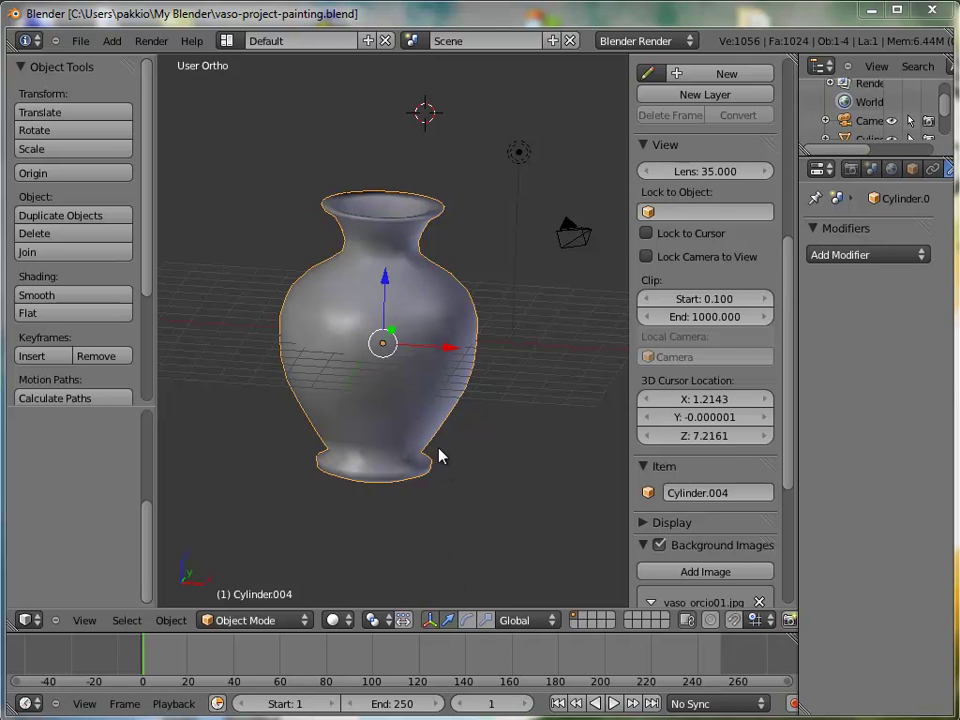
Step: Orbit around the vase, then switch to the front orthographic view over the reference photo
mouse_move(390, 381)
middle_mouse_down()
mouse_move(487, 353)
mouse_move(347, 358)
mouse_move(424, 360)
mouse_move(332, 332)
mouse_move(381, 285)
mouse_move(446, 379)
mouse_move(428, 418)
middle_mouse_up()
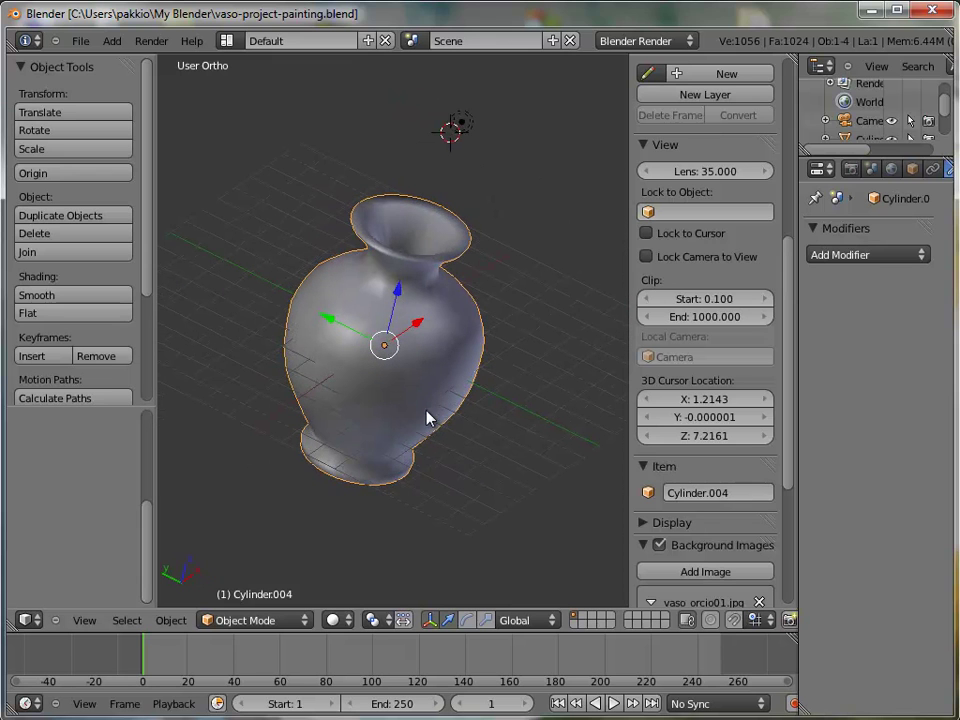
mouse_move(407, 354)
middle_mouse_down()
mouse_move(396, 253)
mouse_move(339, 359)
mouse_move(364, 390)
mouse_move(333, 445)
middle_mouse_up()
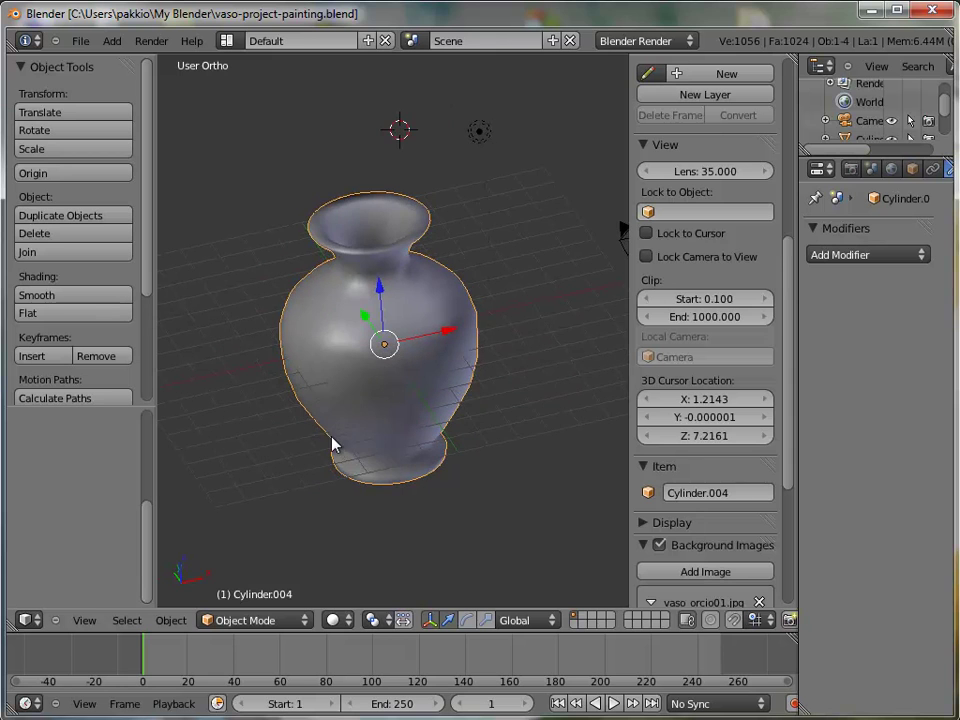
mouse_move(375, 377)
middle_mouse_down()
mouse_move(371, 293)
mouse_move(392, 459)
mouse_move(478, 332)
mouse_move(411, 291)
mouse_move(378, 380)
mouse_move(422, 422)
mouse_move(429, 296)
mouse_move(394, 336)
mouse_move(392, 534)
mouse_move(405, 452)
mouse_move(391, 330)
mouse_move(381, 321)
mouse_move(386, 328)
middle_mouse_up()
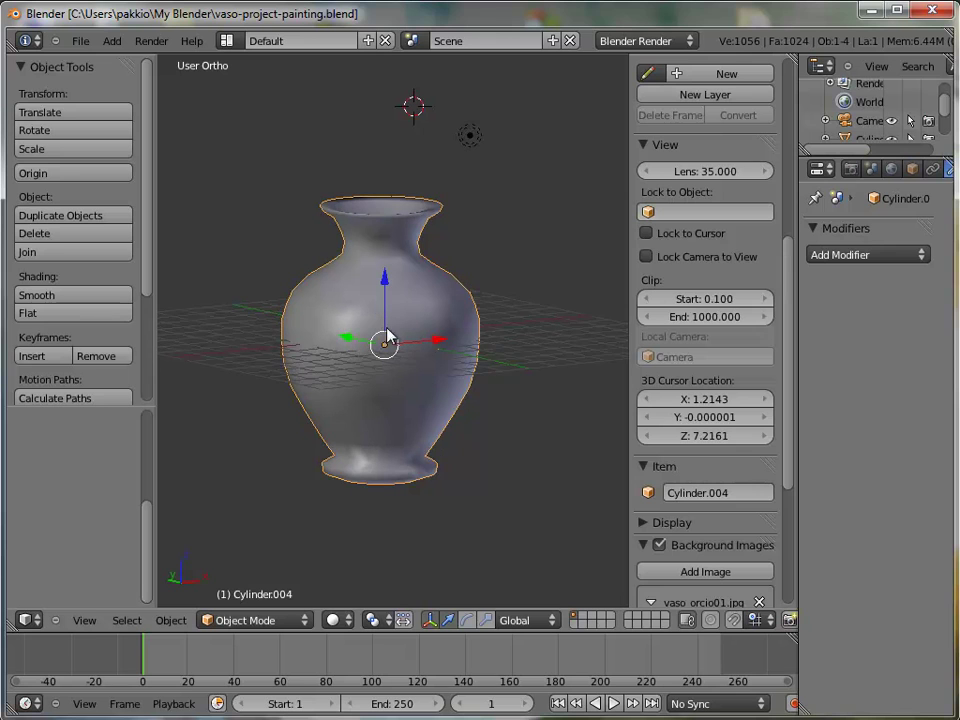
key("KP_1")
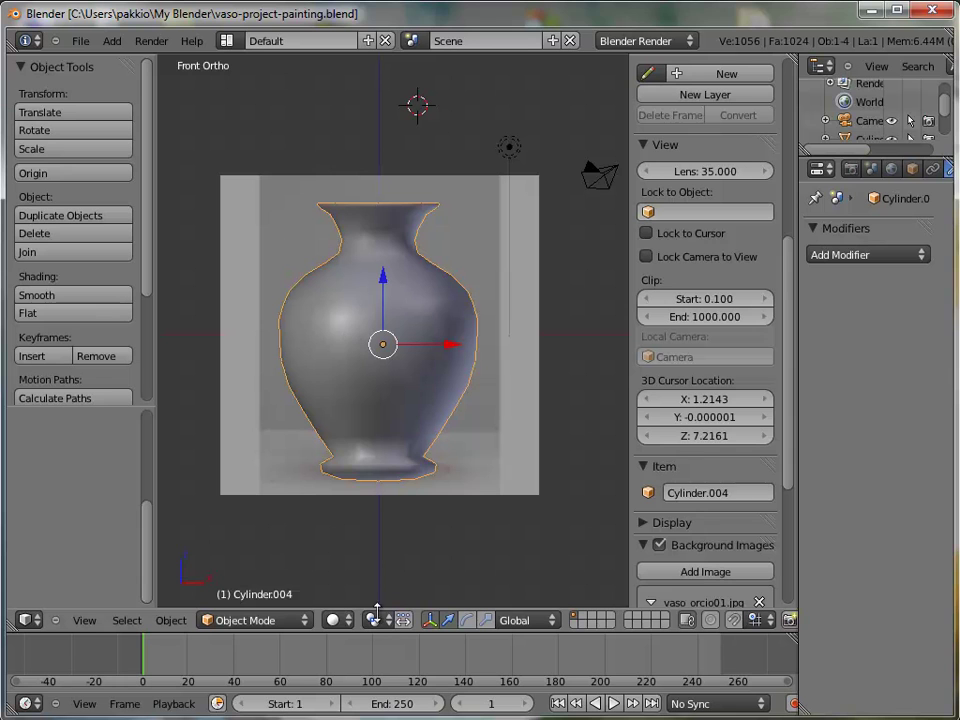
Step: Switch the vase's viewport shading to Wireframe
left_click(333, 620)
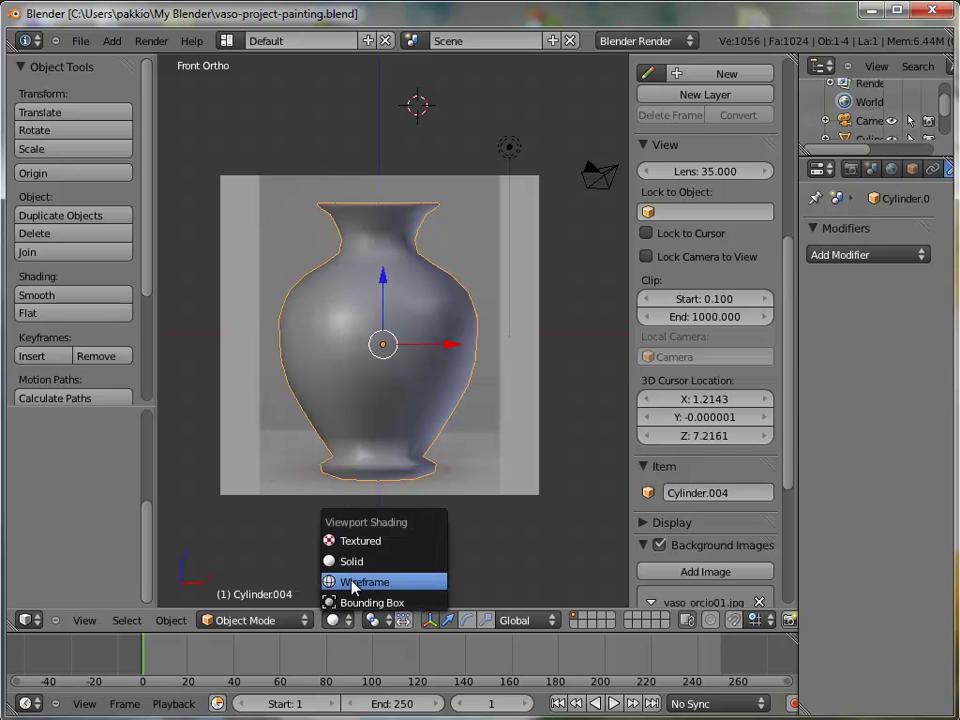
left_click(348, 580)
scroll(405, 393, "up", 3)
scroll(400, 390, "up", 3)
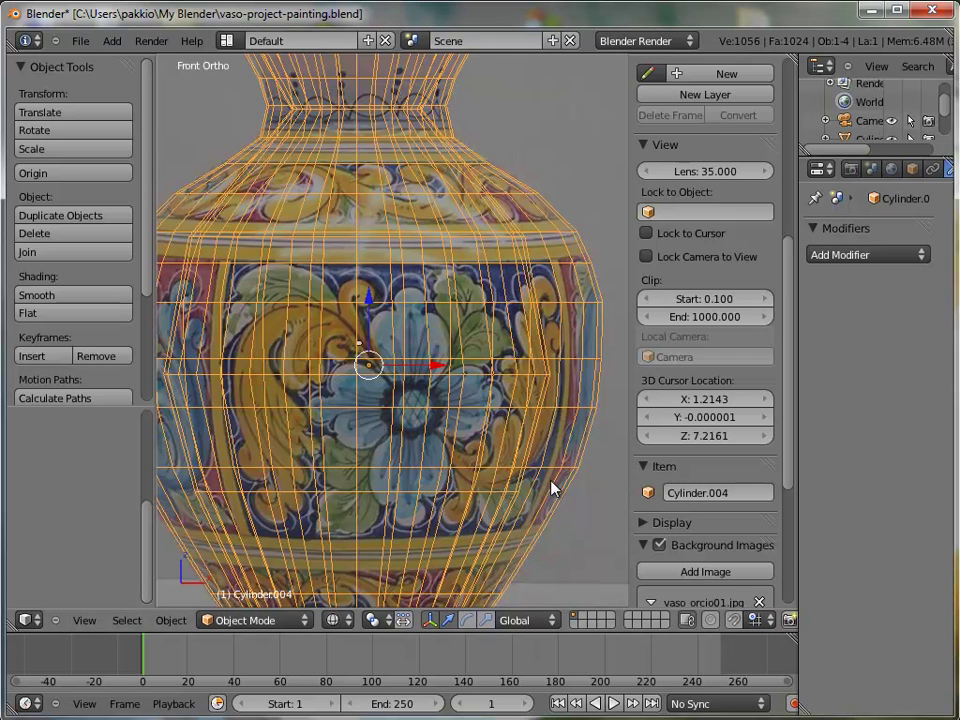
scroll(394, 439, "down", 2)
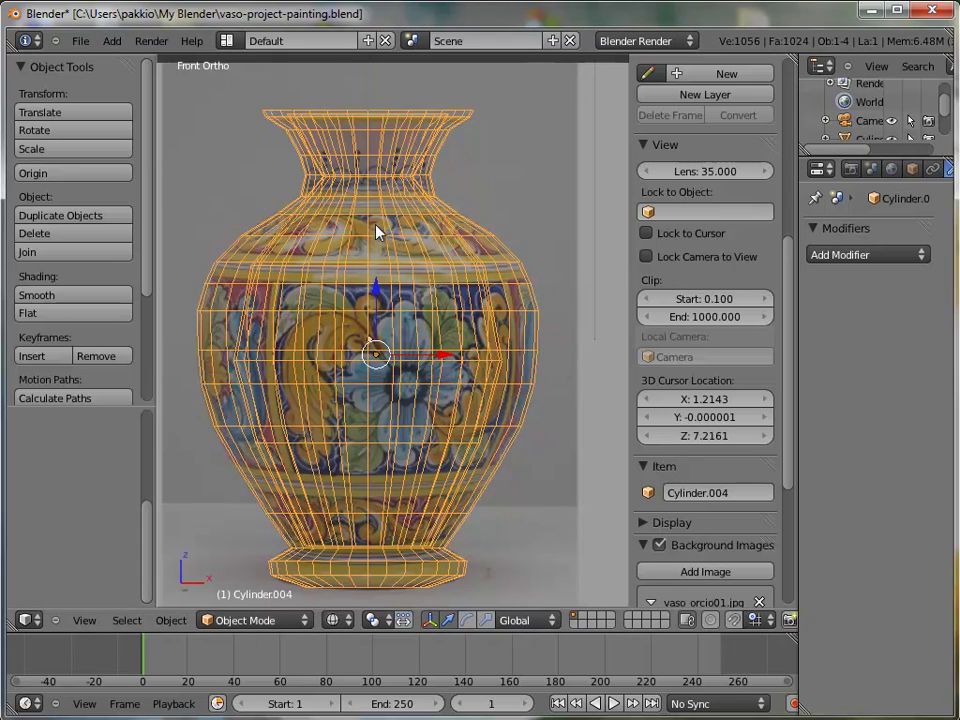
Step: Inspect the wireframe vase from above, returning to Front Ortho (Numpad 1) each time
mouse_move(395, 228)
middle_mouse_down()
mouse_move(400, 366)
mouse_move(392, 144)
middle_mouse_up()
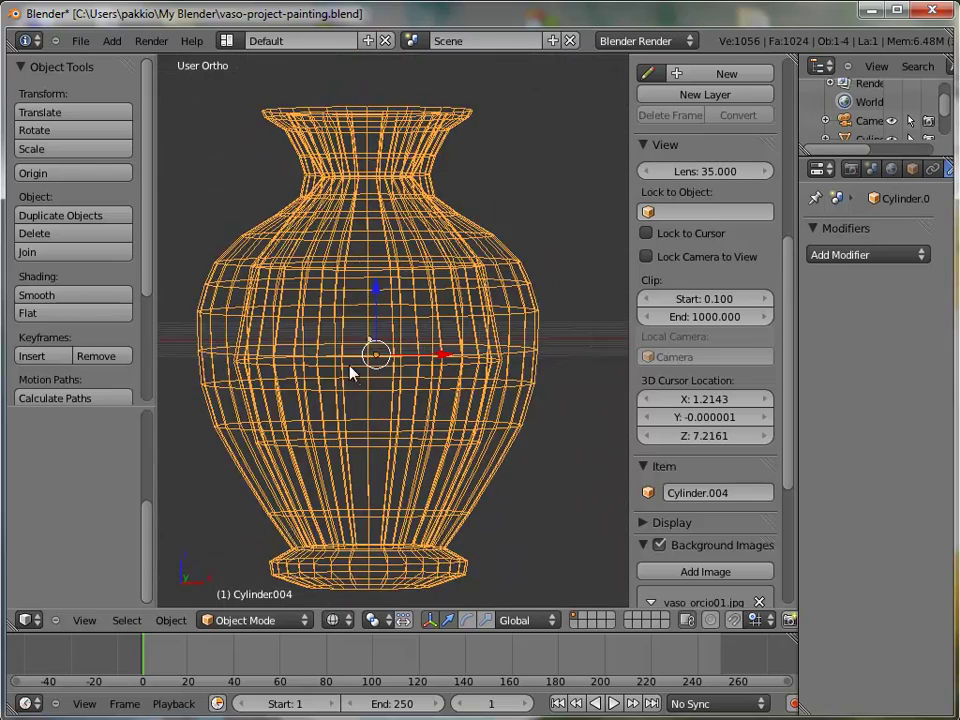
scroll(356, 393, "down", 2)
scroll(356, 393, "up", 3)
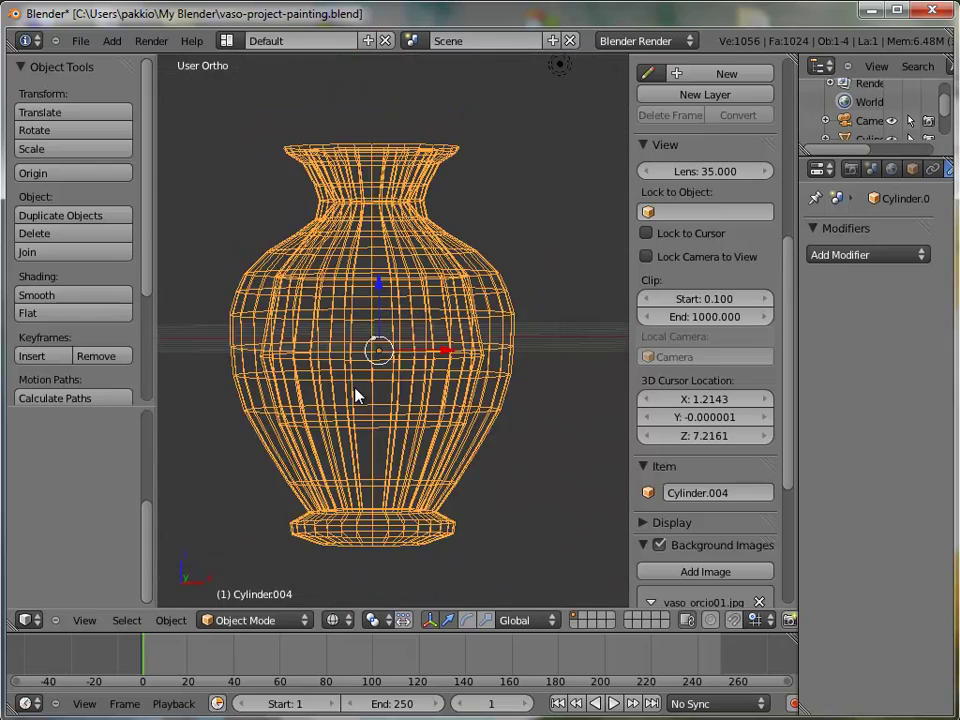
key("KP_1")
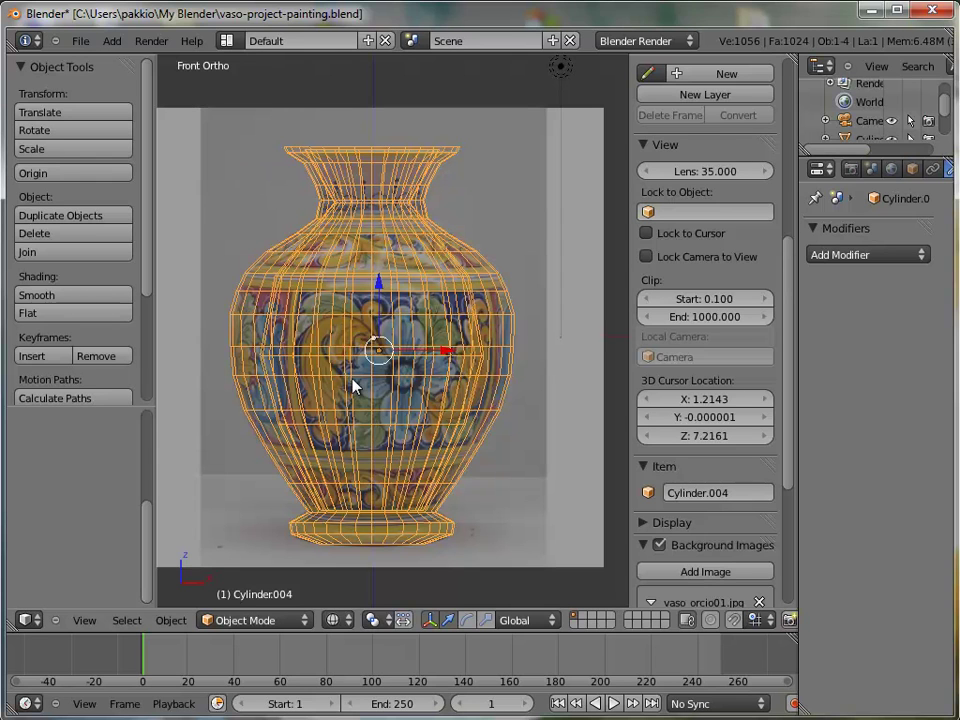
mouse_move(428, 343)
middle_mouse_down()
mouse_move(371, 377)
mouse_move(398, 432)
mouse_move(375, 231)
middle_mouse_up()
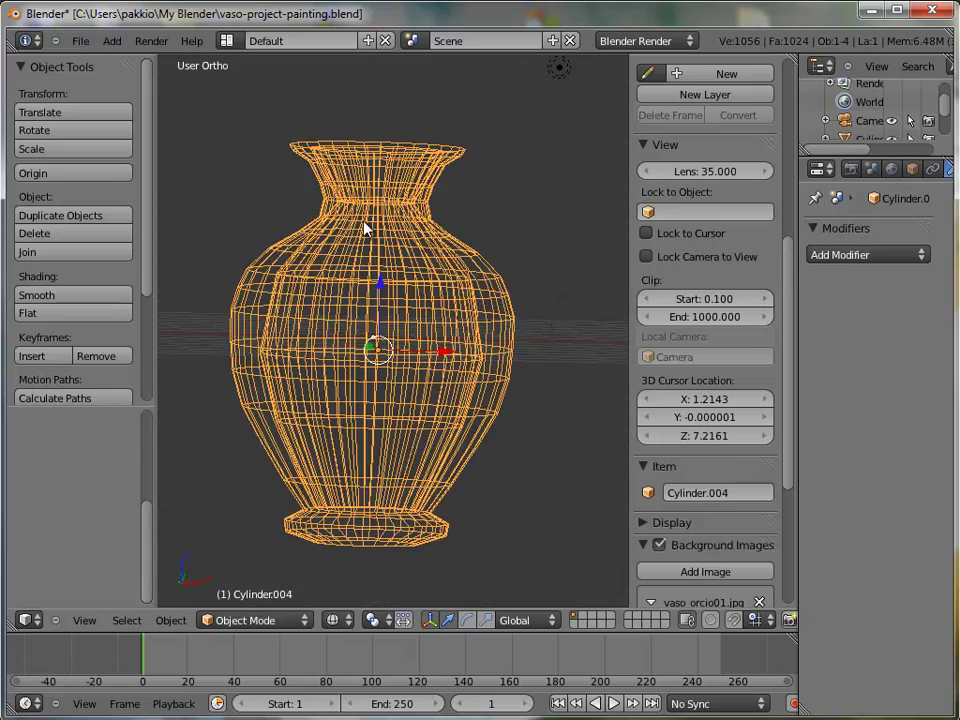
middle_click_drag(386, 407, 379, 363)
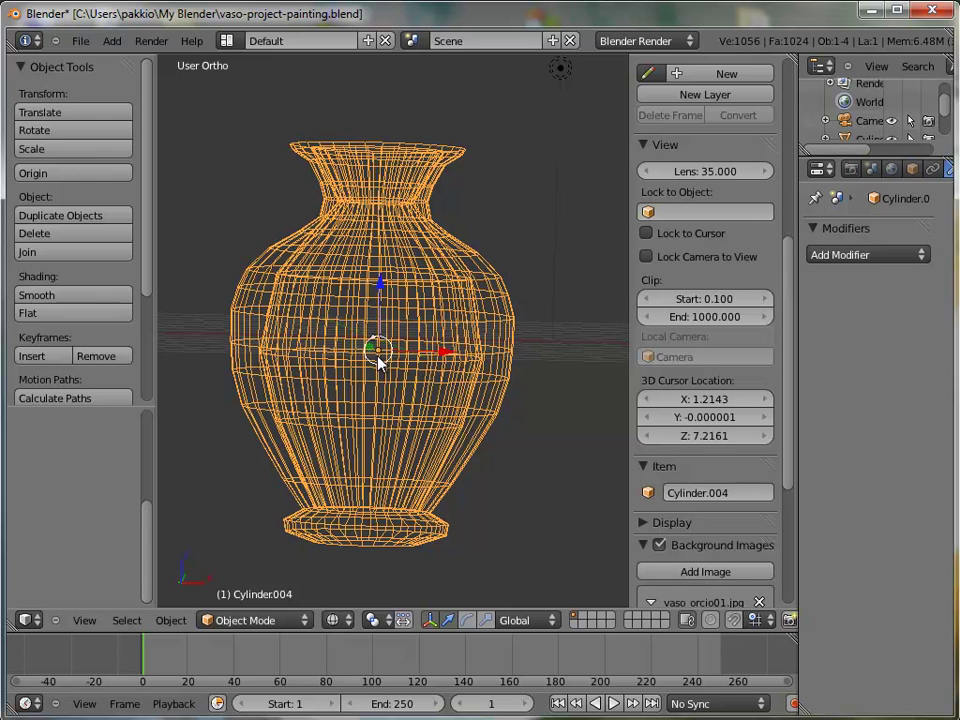
key("KP_1")
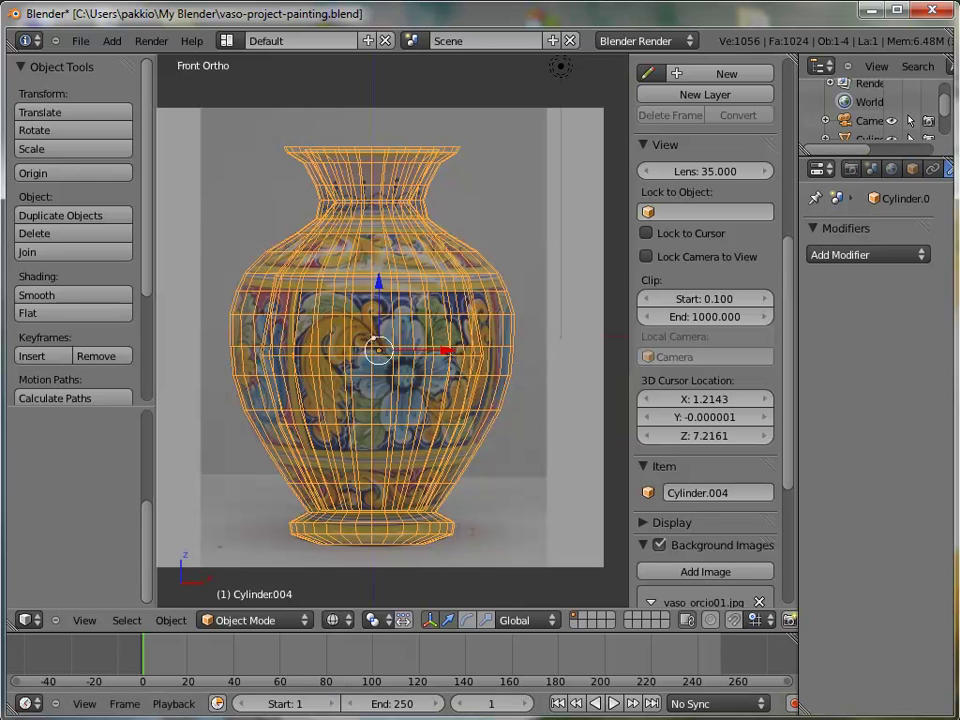
left_click(350, 624)
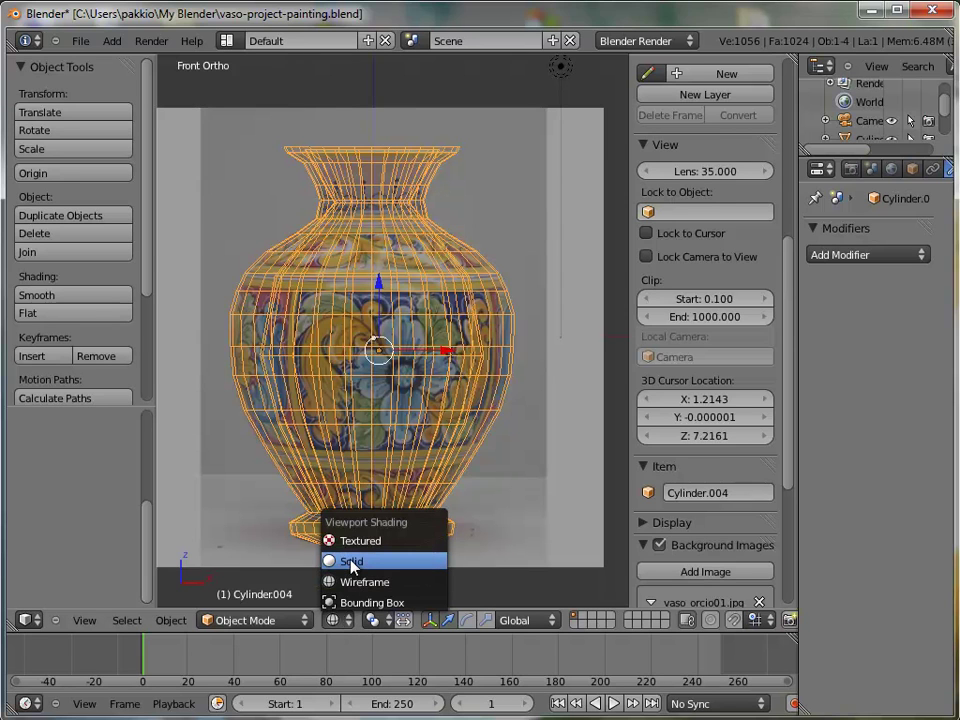
Step: Return to Solid shading, hide the T and N panels, and split the viewport in two
left_click(351, 562)
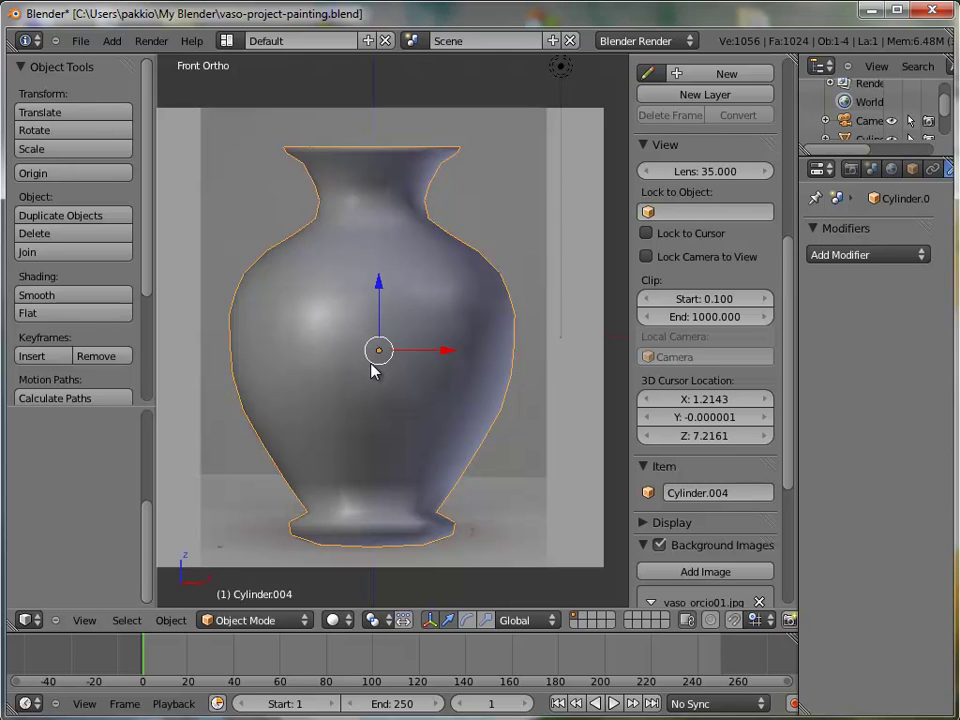
key("t")
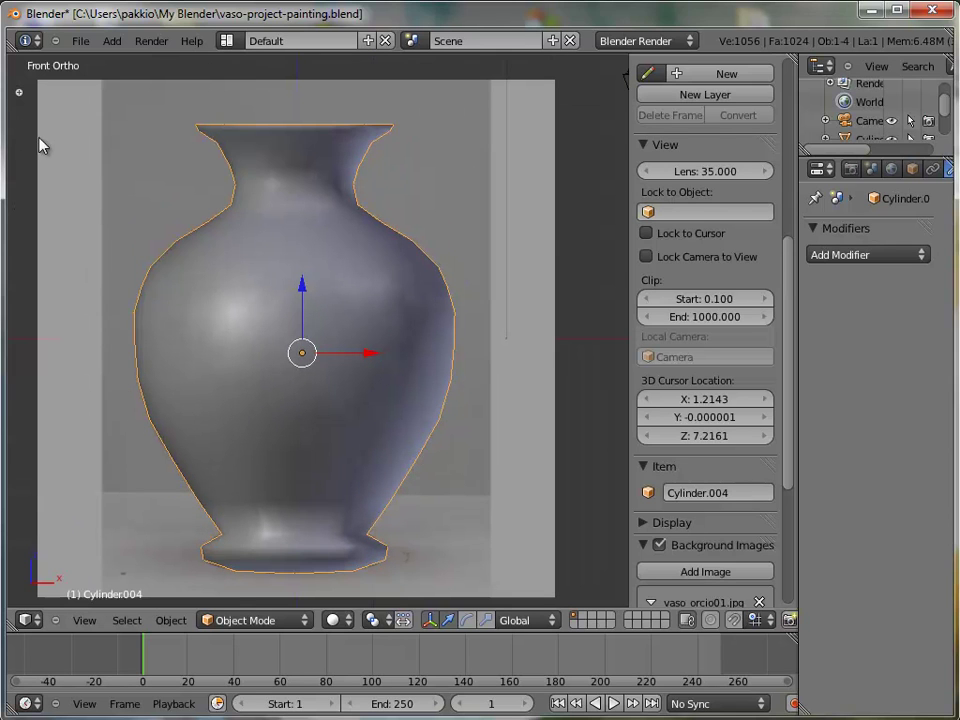
key("n")
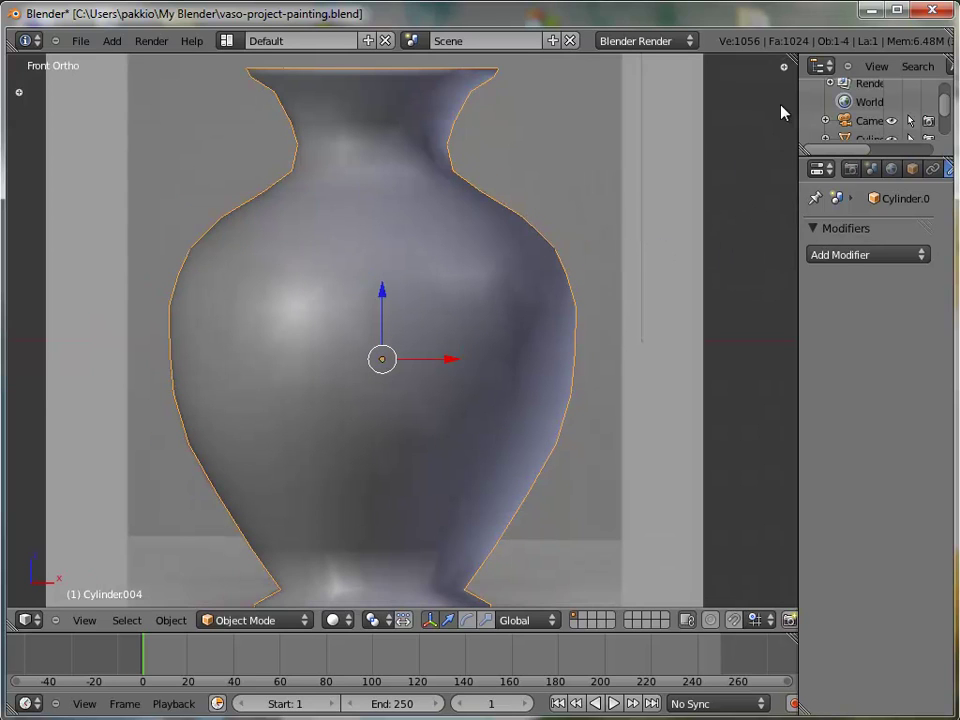
mouse_move(791, 57)
left_mouse_down()
mouse_move(440, 87)
mouse_move(416, 130)
left_mouse_up()
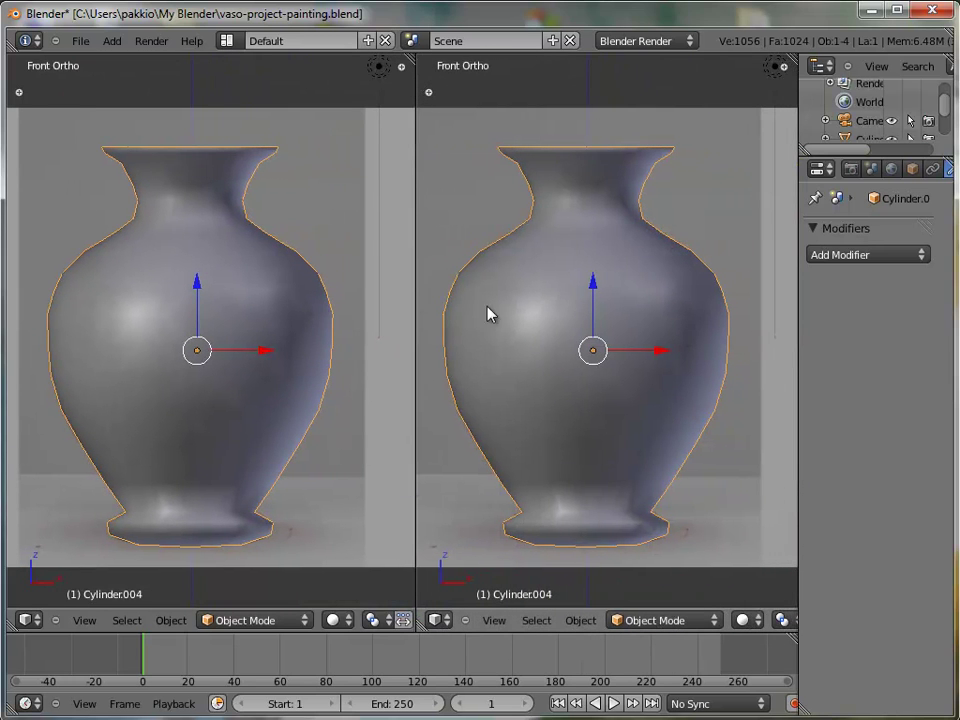
Step: Change the right-hand view to an empty UV/Image Editor and widen it
left_click(444, 620)
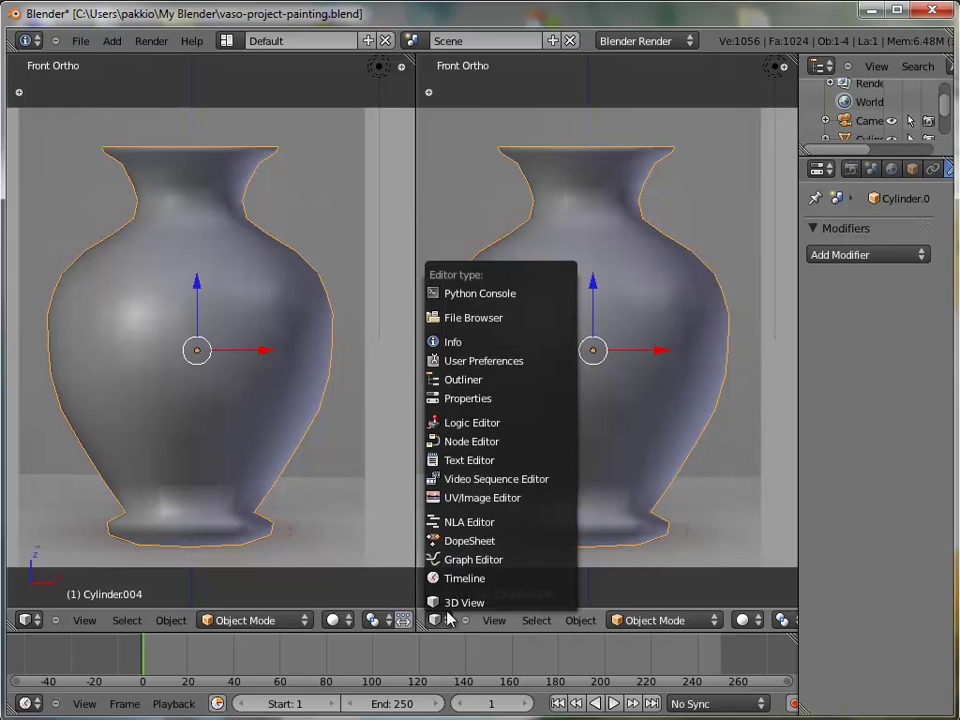
left_click(463, 497)
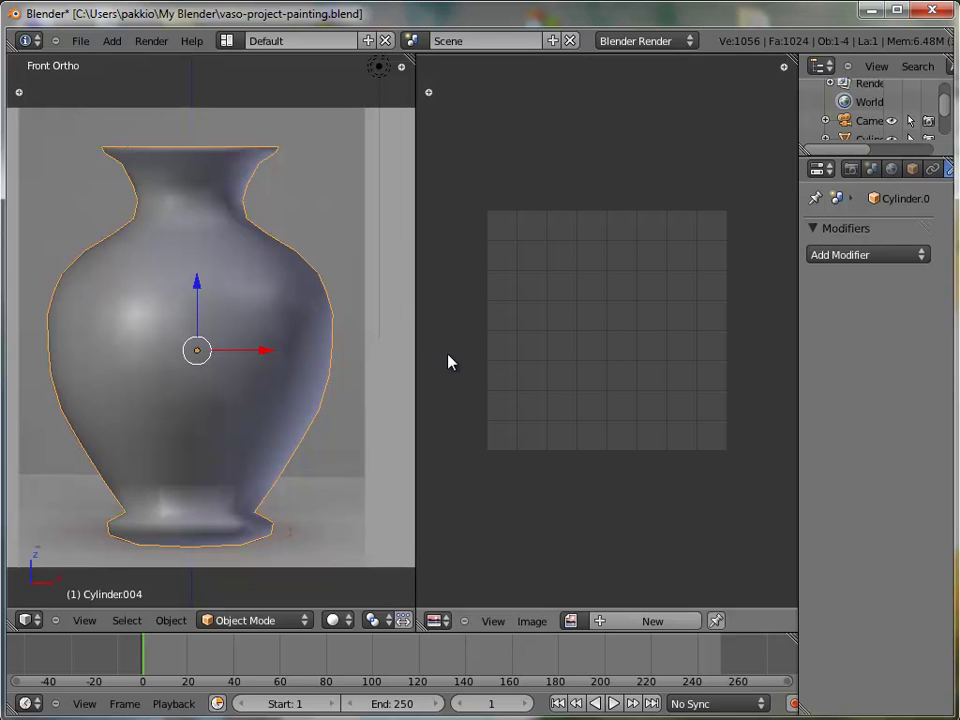
mouse_move(414, 310)
left_mouse_down()
mouse_move(446, 309)
mouse_move(369, 308)
mouse_move(397, 310)
left_mouse_up()
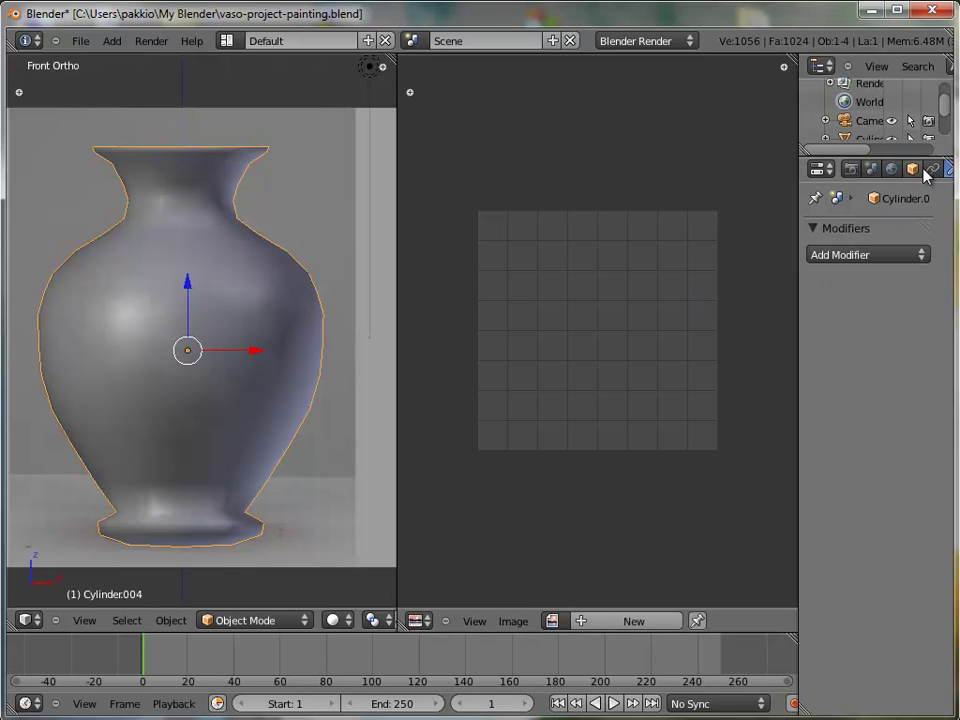
scroll(925, 170, "down", 3)
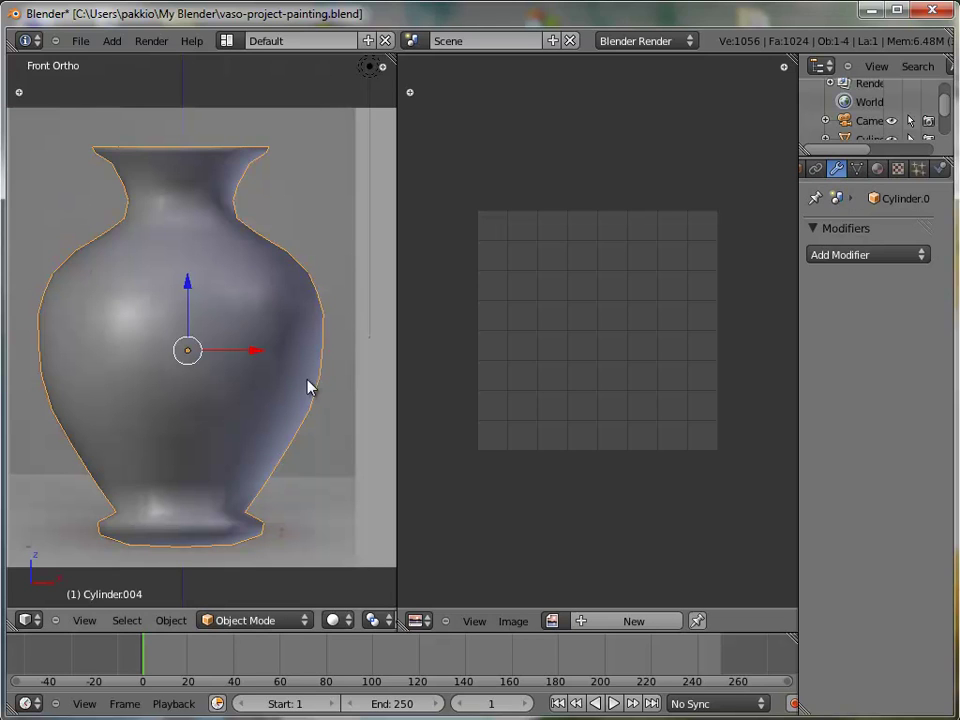
Step: In Object Data properties, remove the UVTex UV map so only sculptie remains
left_click(857, 170)
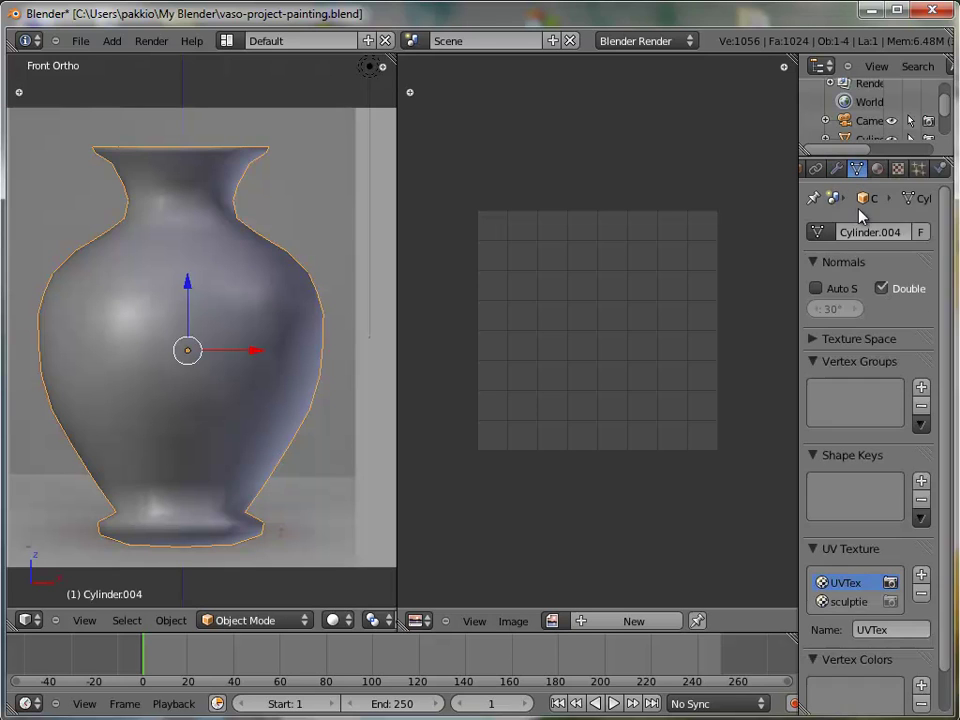
scroll(947, 340, "down", 2)
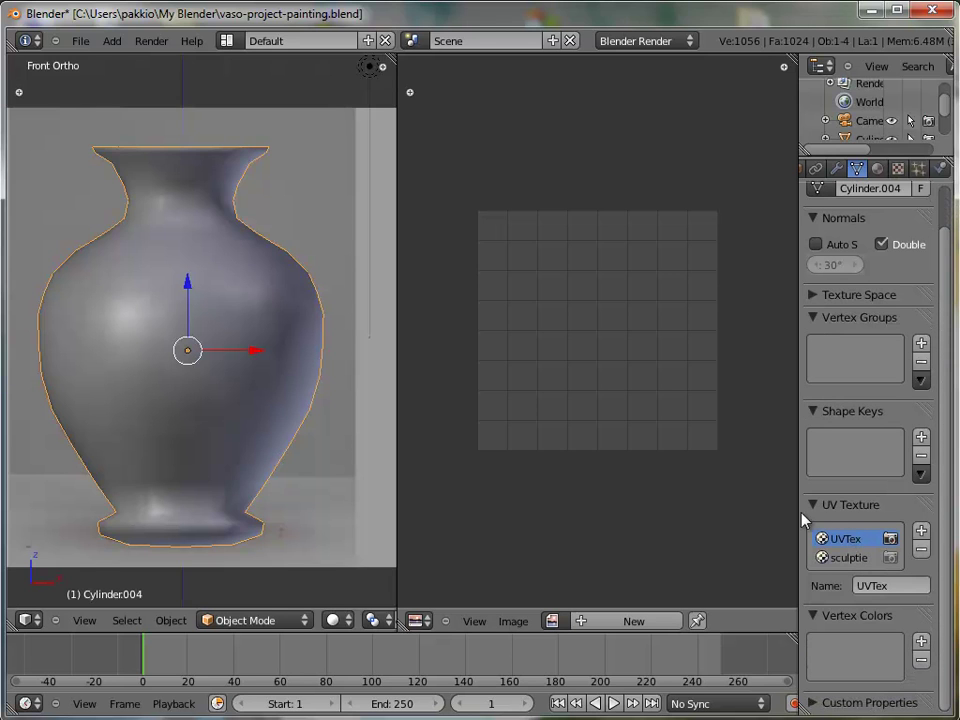
left_click(846, 558)
left_click(848, 540)
left_click(920, 549)
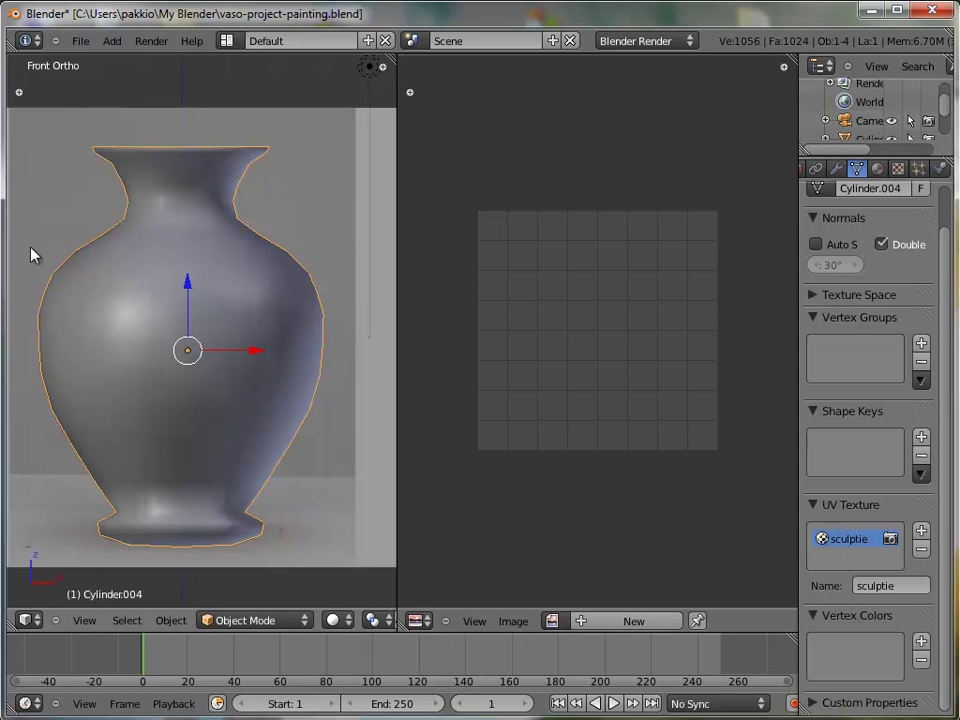
Step: Bake the vase's sculpt maps via Object > Bake Sculpt Maps
left_click(178, 621)
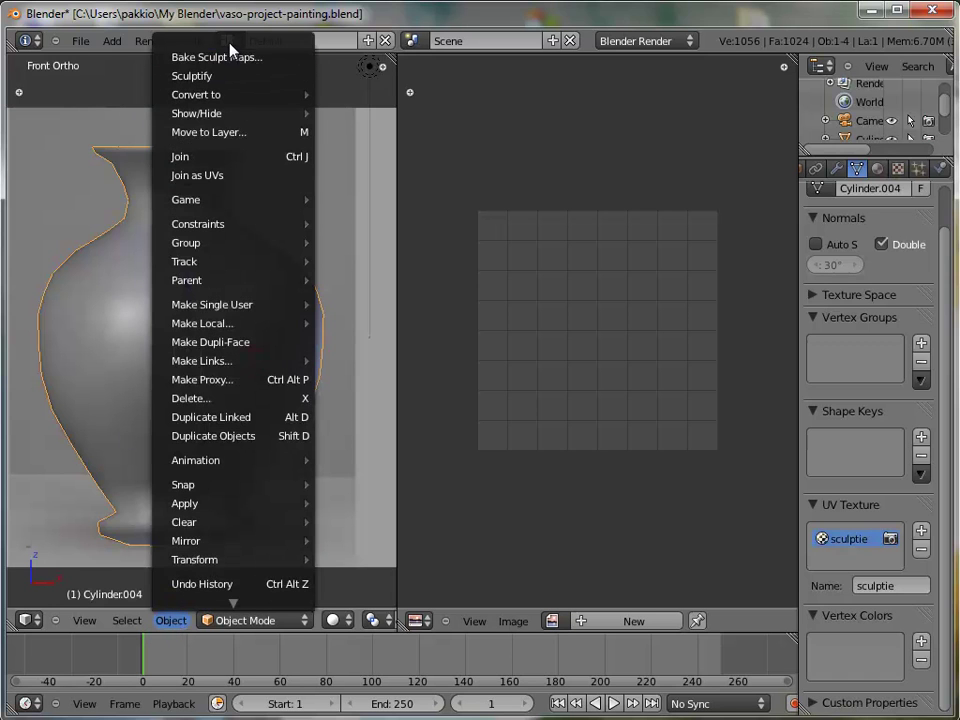
left_click(214, 58)
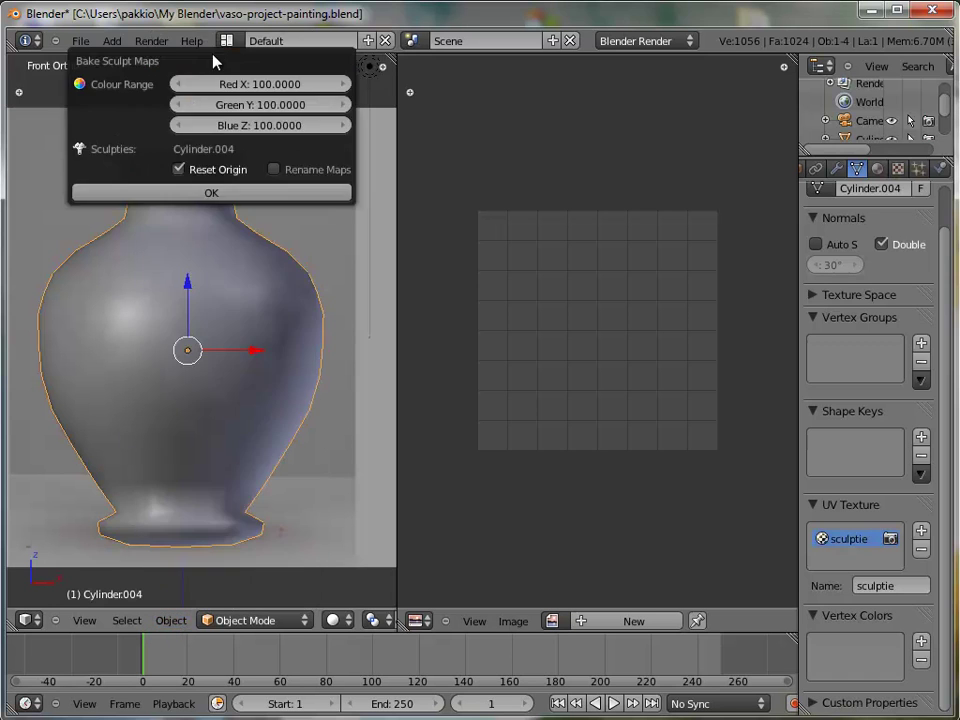
left_click(213, 193)
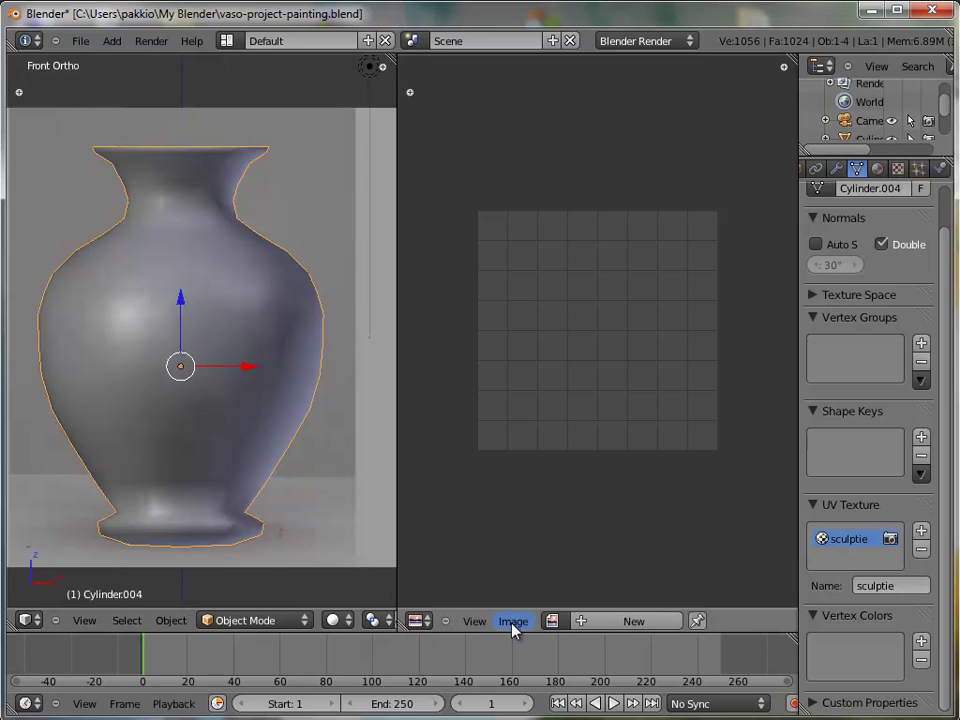
Step: Load the Cylinder.004 image into the image editor and zoom in
left_click(551, 622)
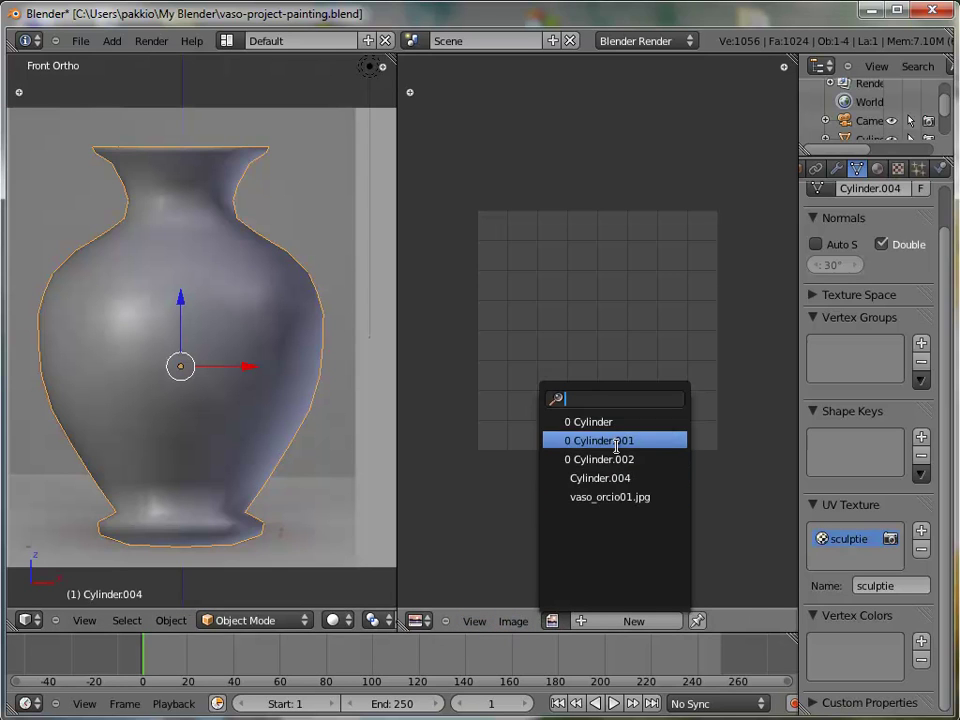
left_click(612, 476)
scroll(610, 405, "up", 5)
scroll(612, 407, "up", 2)
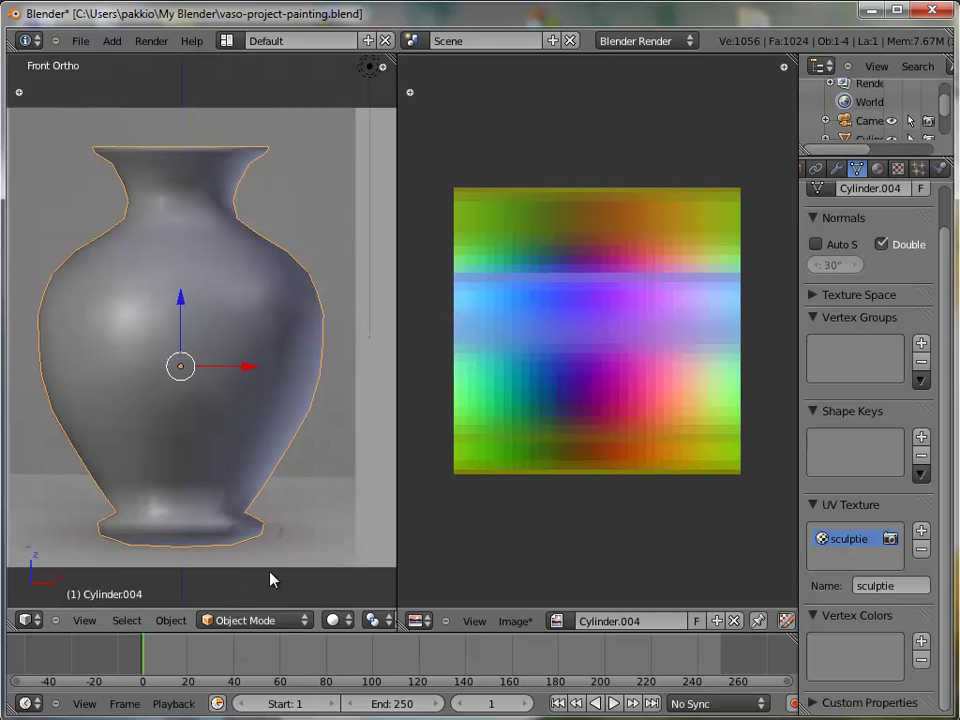
Step: In Edit Mode with all selected, add a second UV map named fronte
key("Tab")
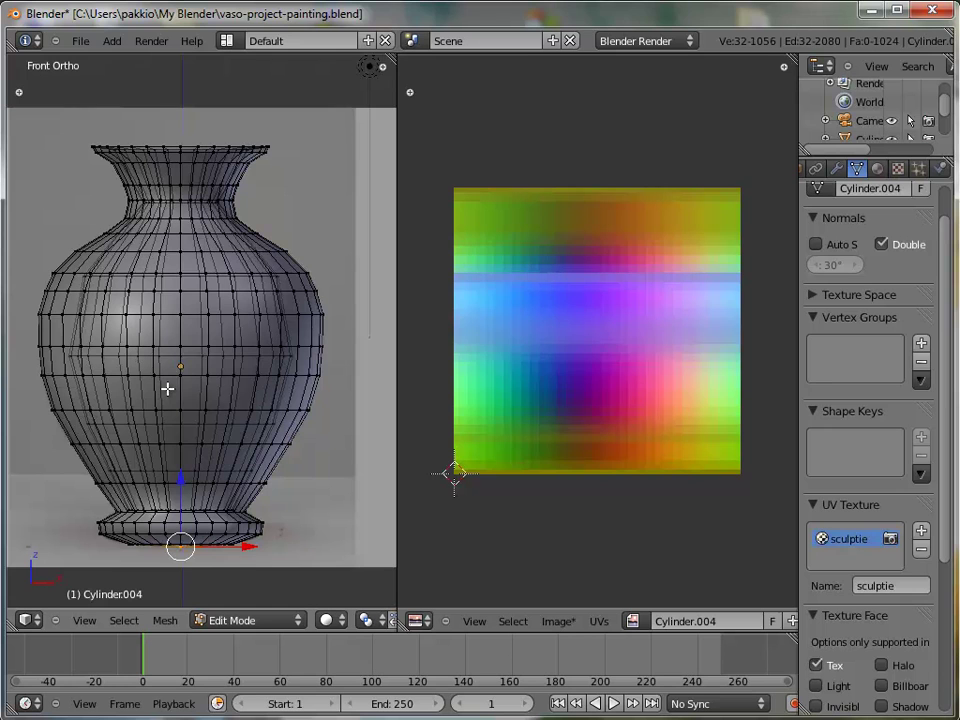
key("a")
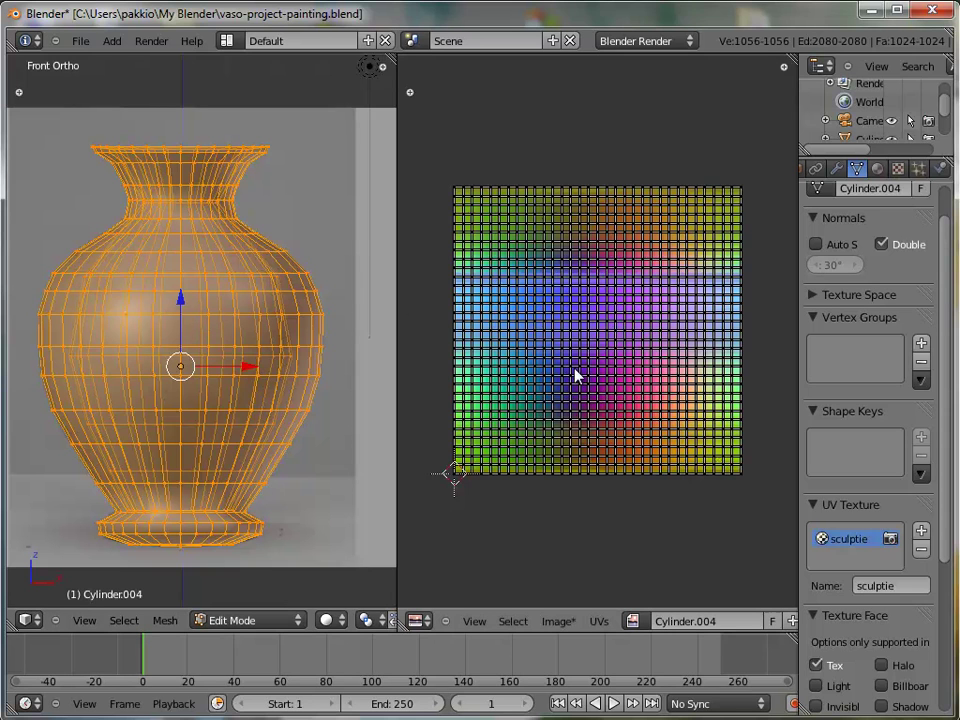
left_click(922, 537)
left_click(887, 583)
type("fronte")
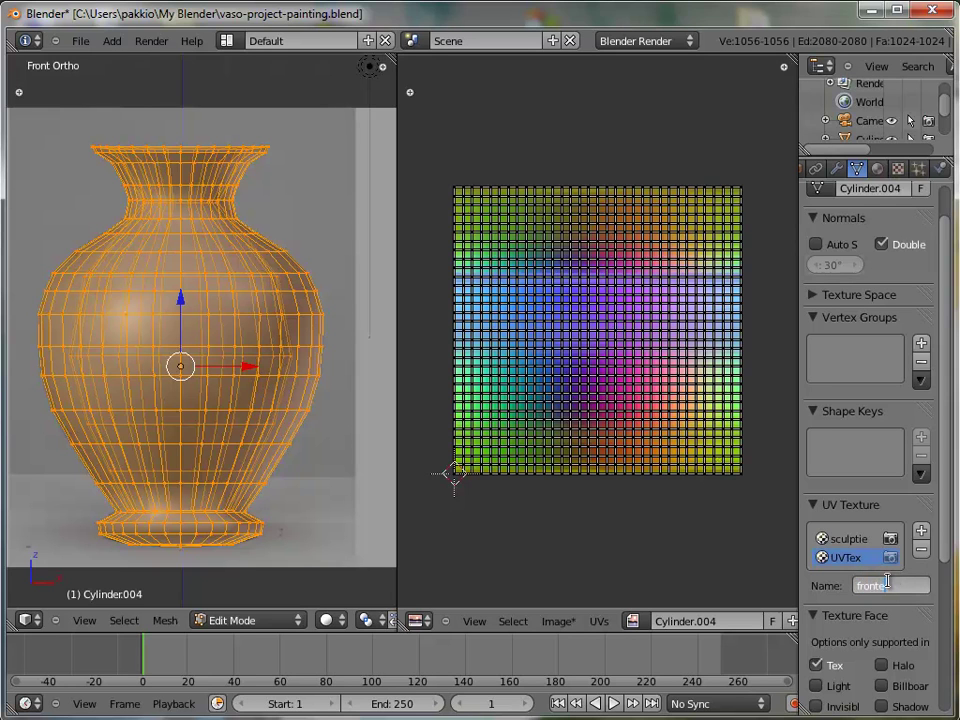
key("Return")
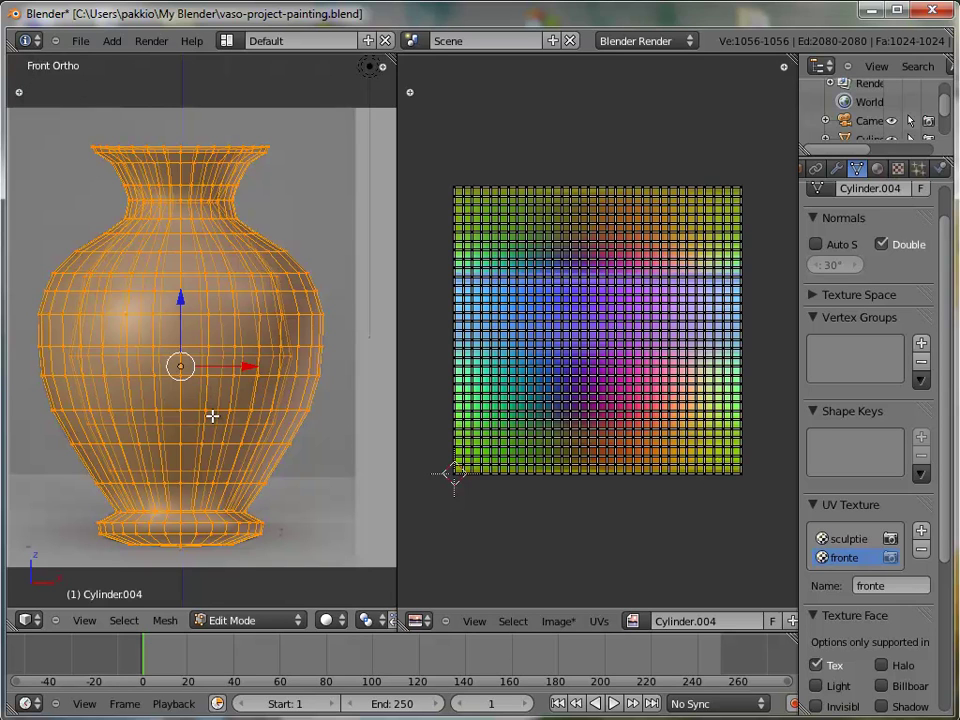
Step: Unwrap the vase with Project From View and show vaso_orcio01.jpg beneath the UVs
key("u")
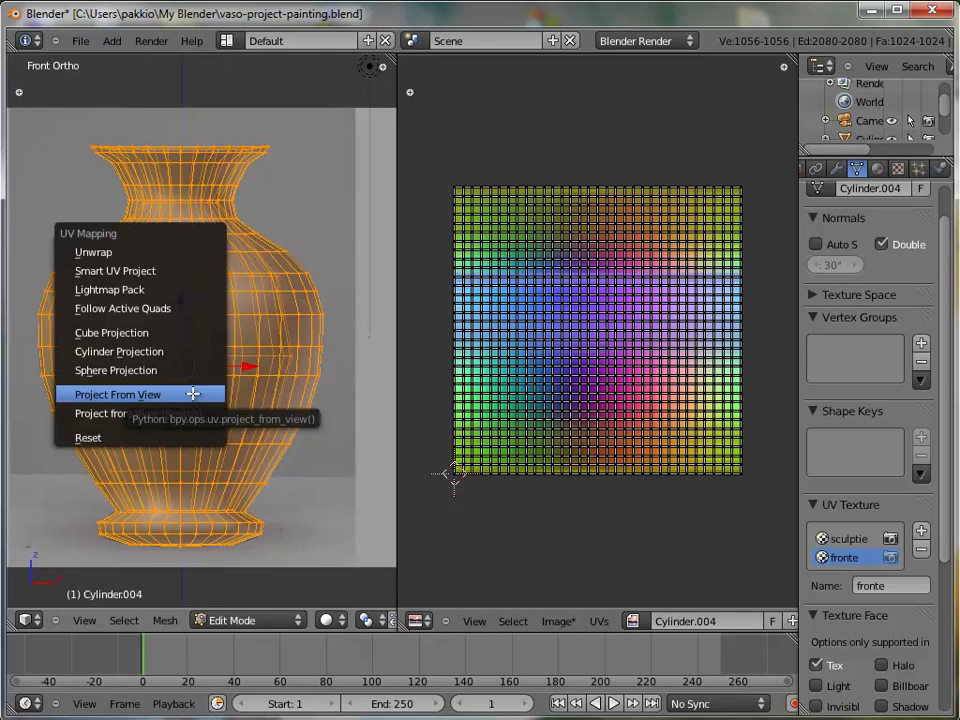
left_click(147, 394)
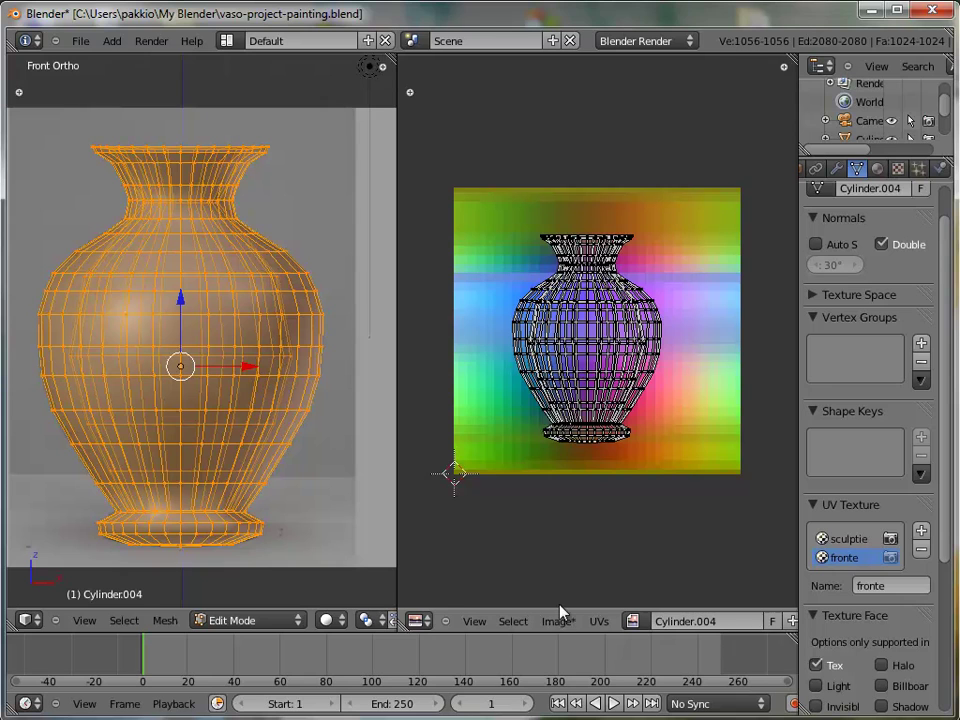
left_click(632, 622)
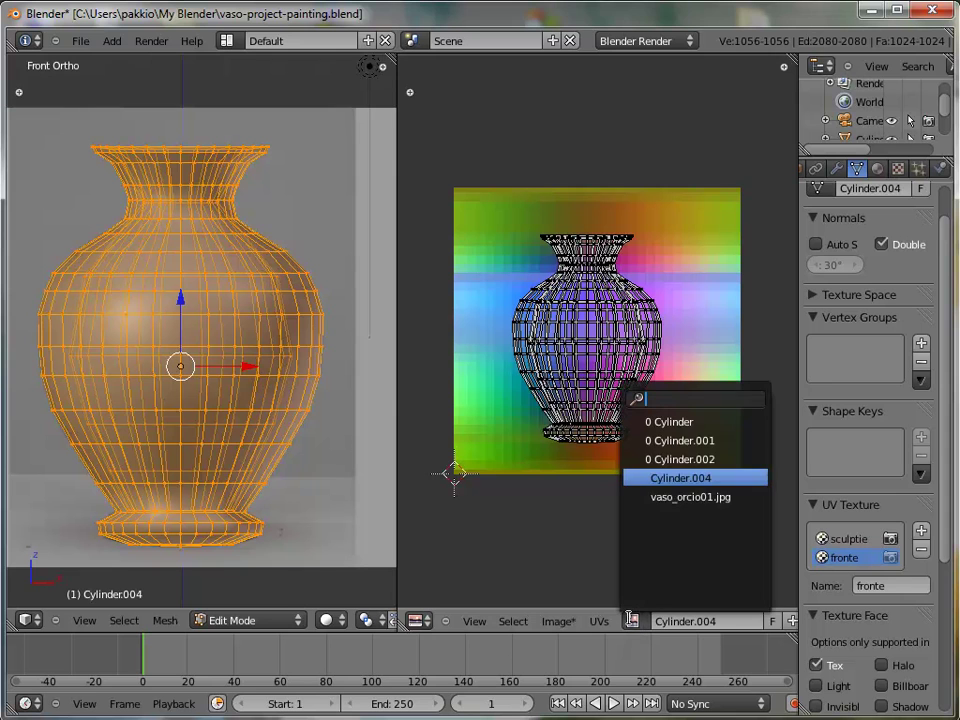
left_click(677, 497)
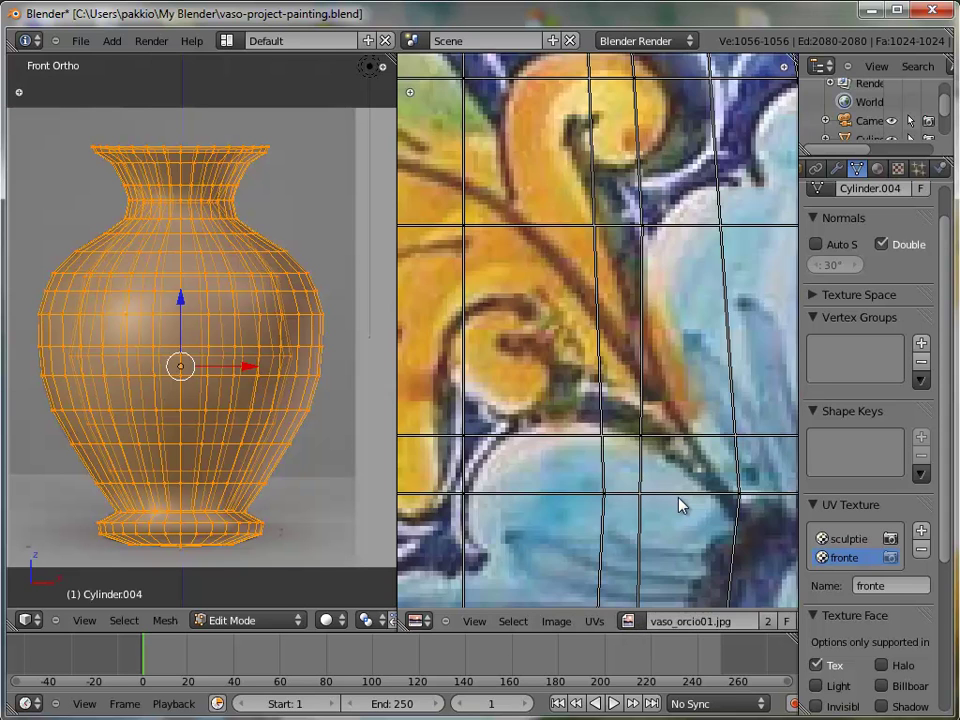
scroll(615, 446, "down", 3)
scroll(609, 443, "down", 4)
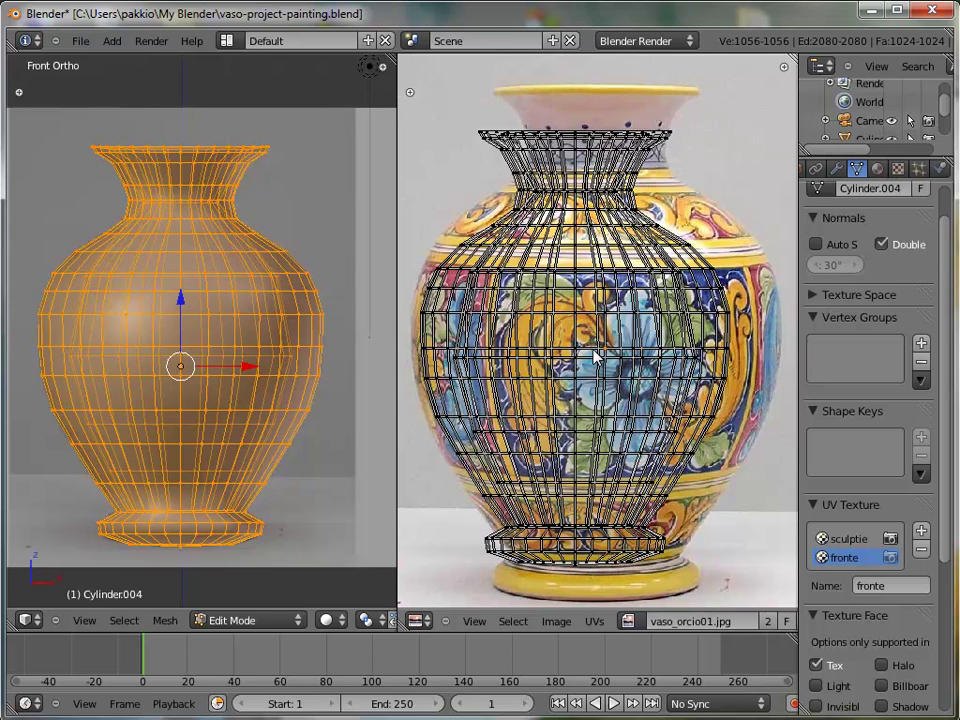
Step: Select all UVs, shift them horizontally onto the photo, and stretch them taller
key("a")
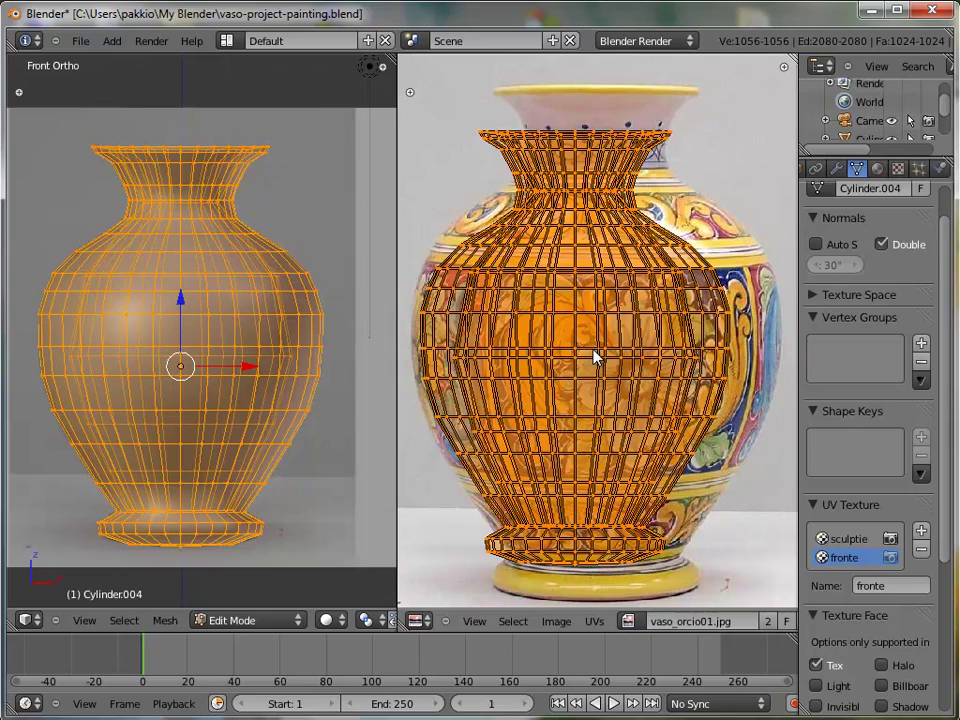
key("g")
key("x")
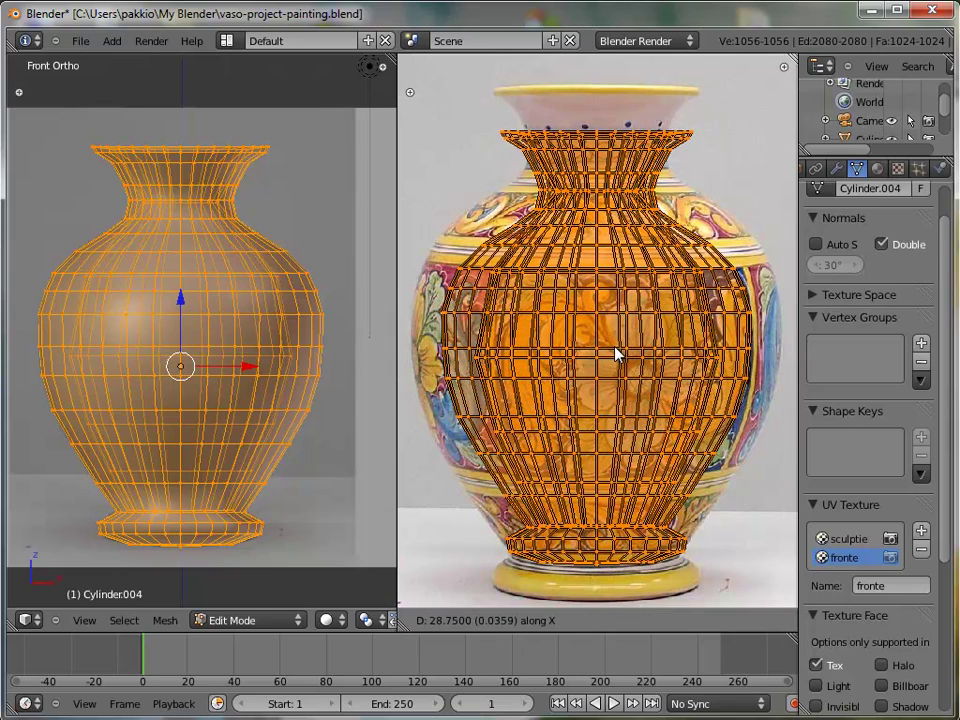
left_click(616, 353)
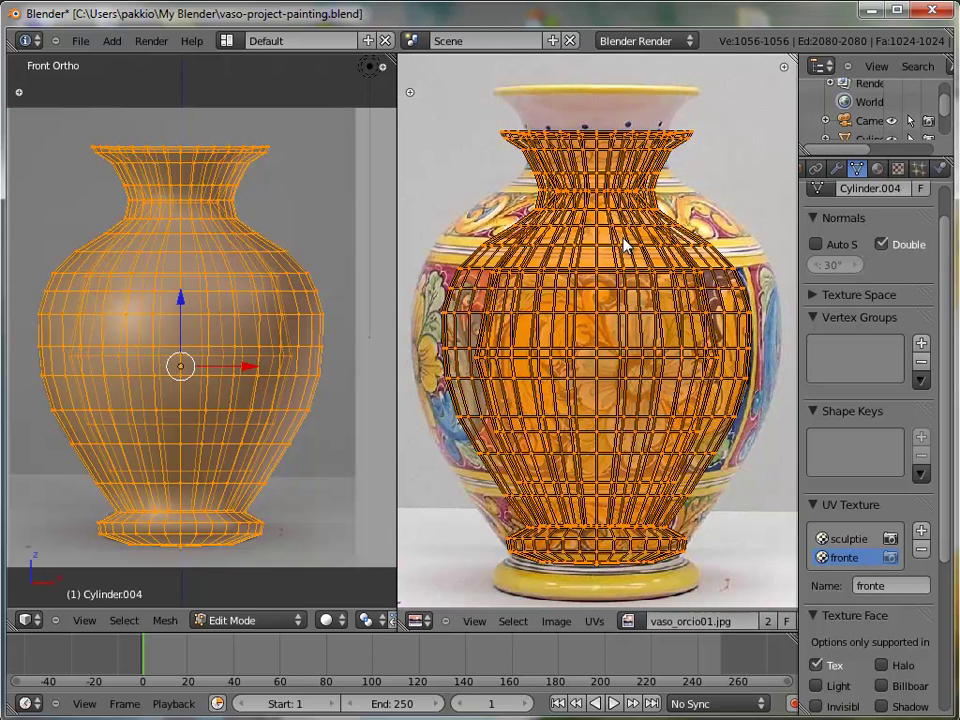
key("s")
key("y")
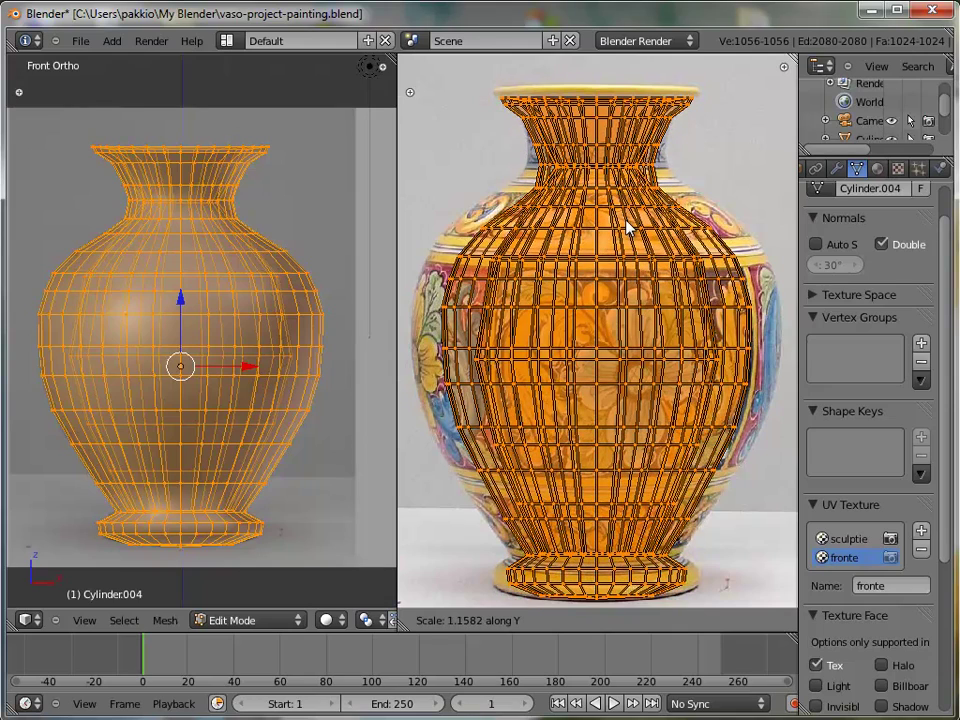
left_click(627, 228)
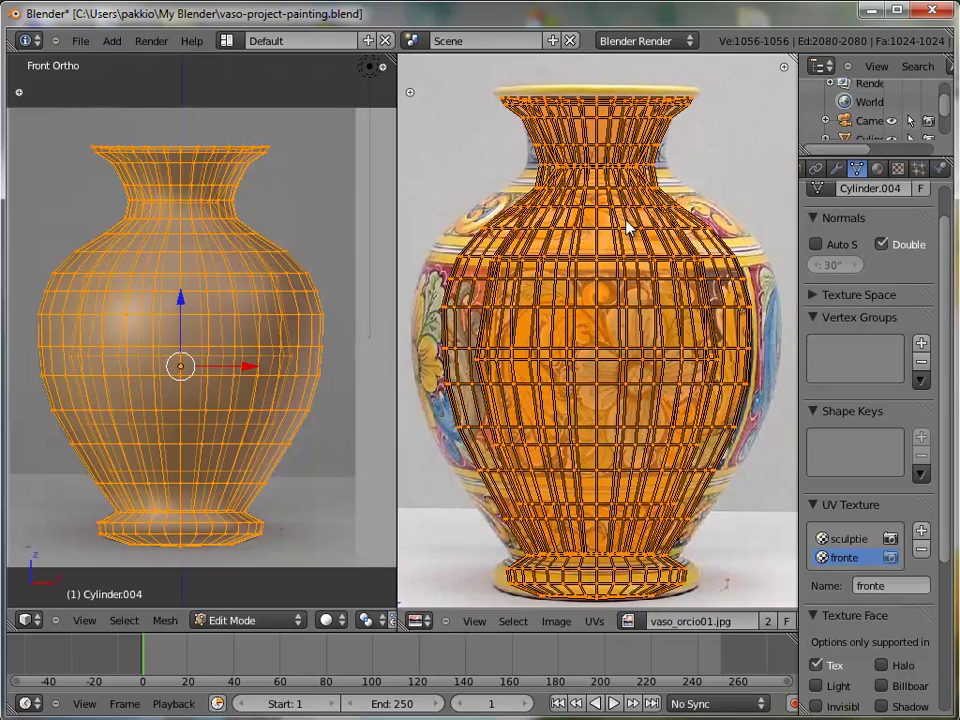
Step: Widen the UVs to the vase, move them up 10 (G Y 10), and stretch slightly vertically
key("s")
key("x")
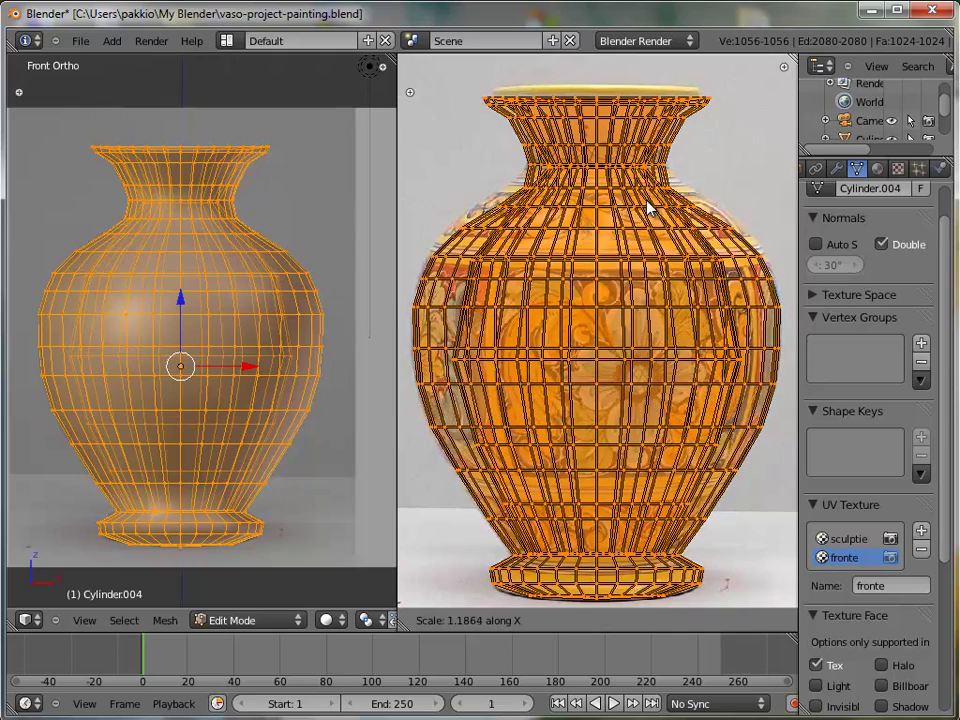
left_click(650, 205)
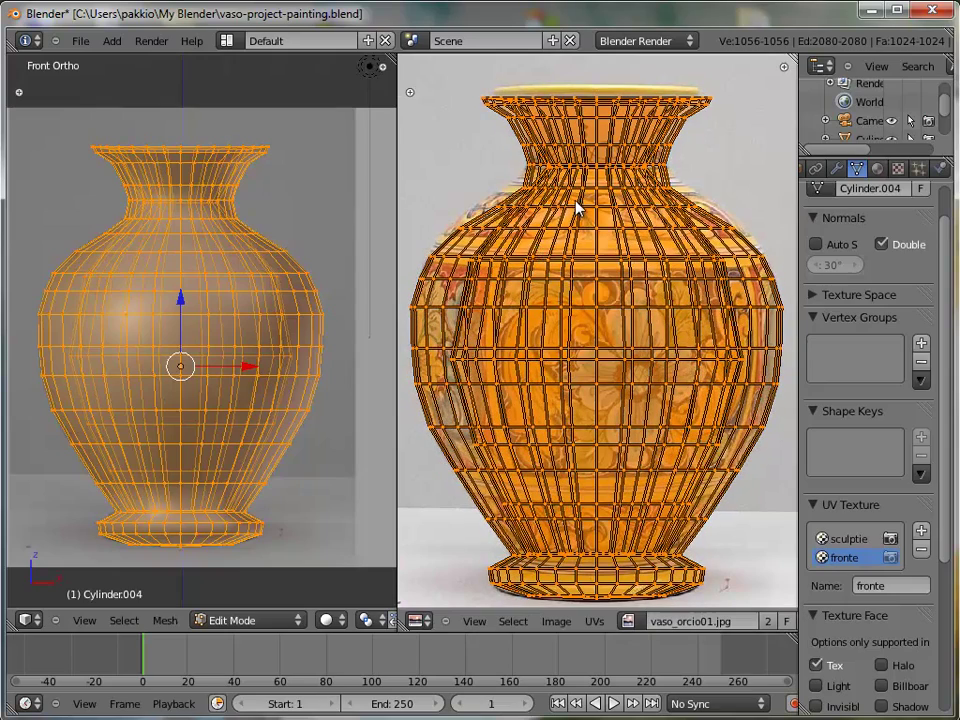
type("gy10")
key("Return")
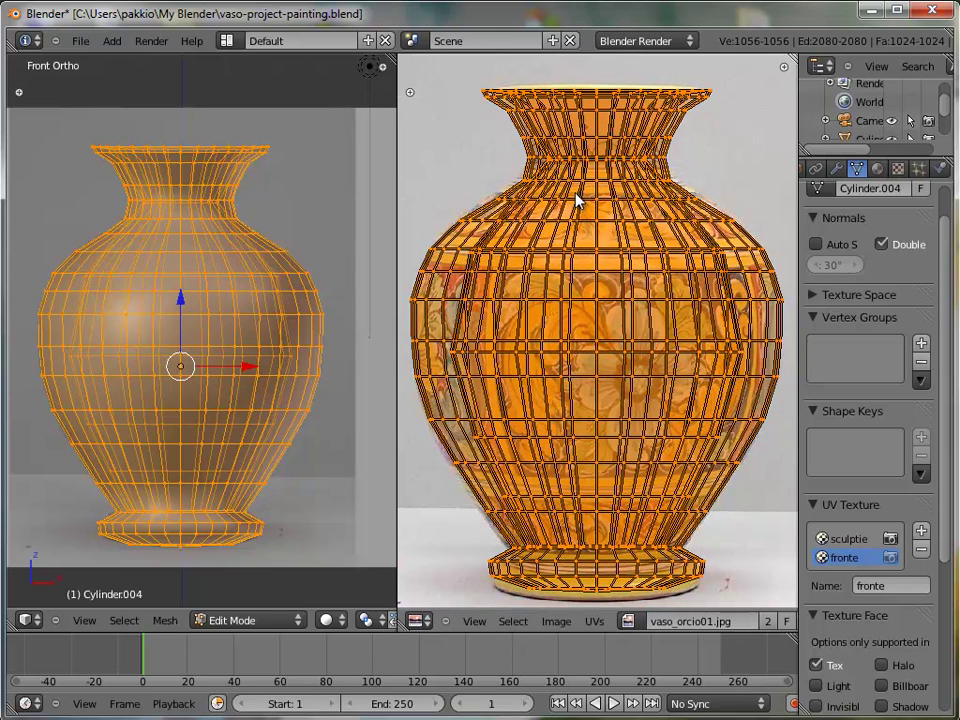
key("s")
key("y")
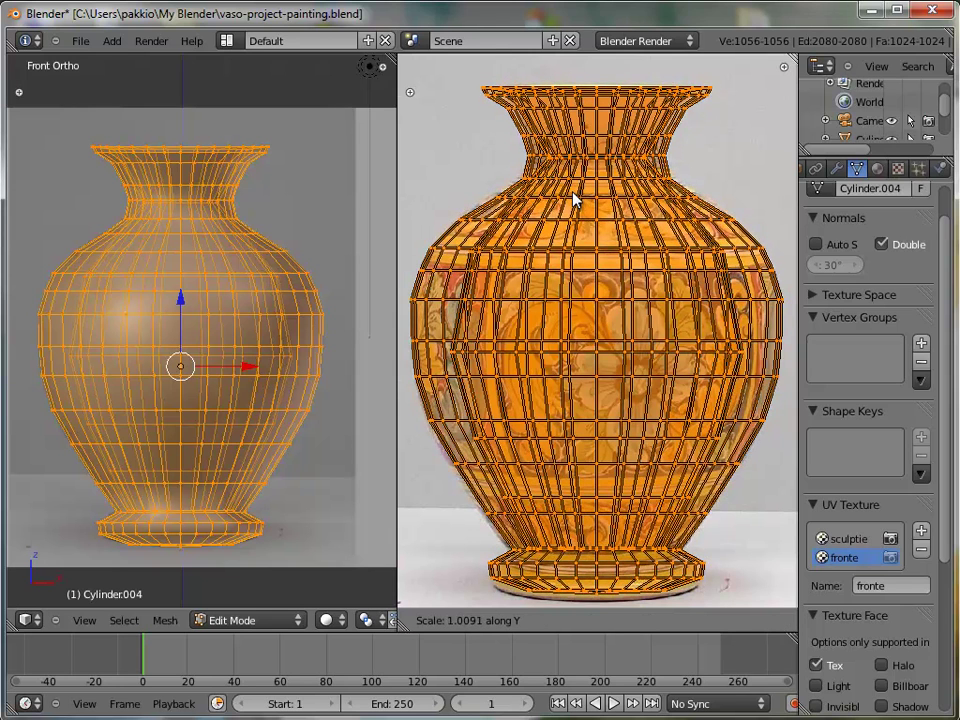
left_click(573, 200)
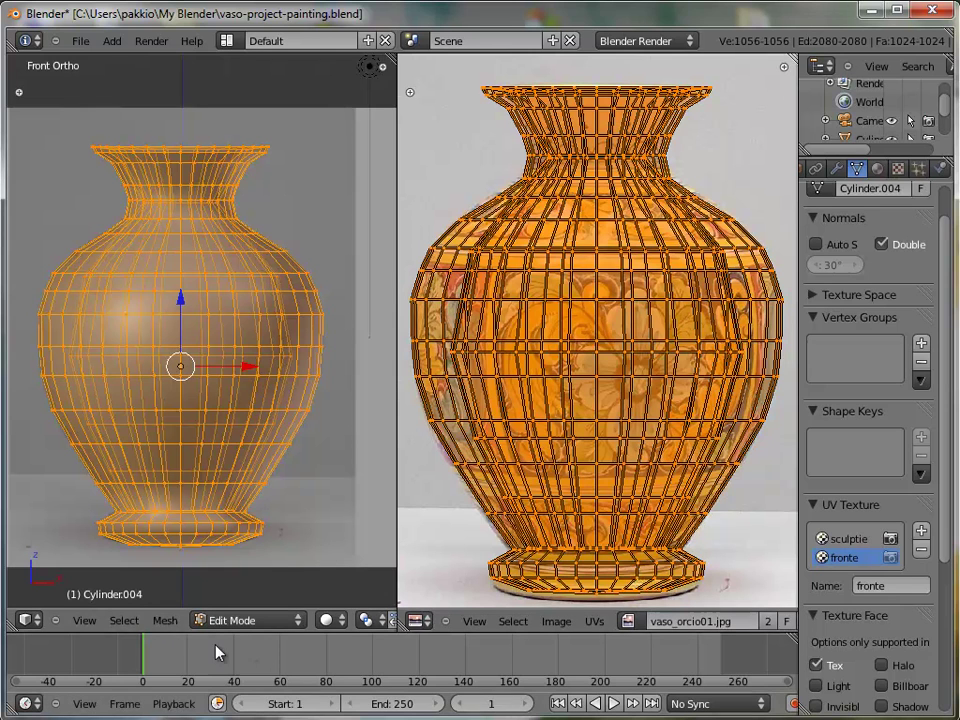
left_click(340, 625)
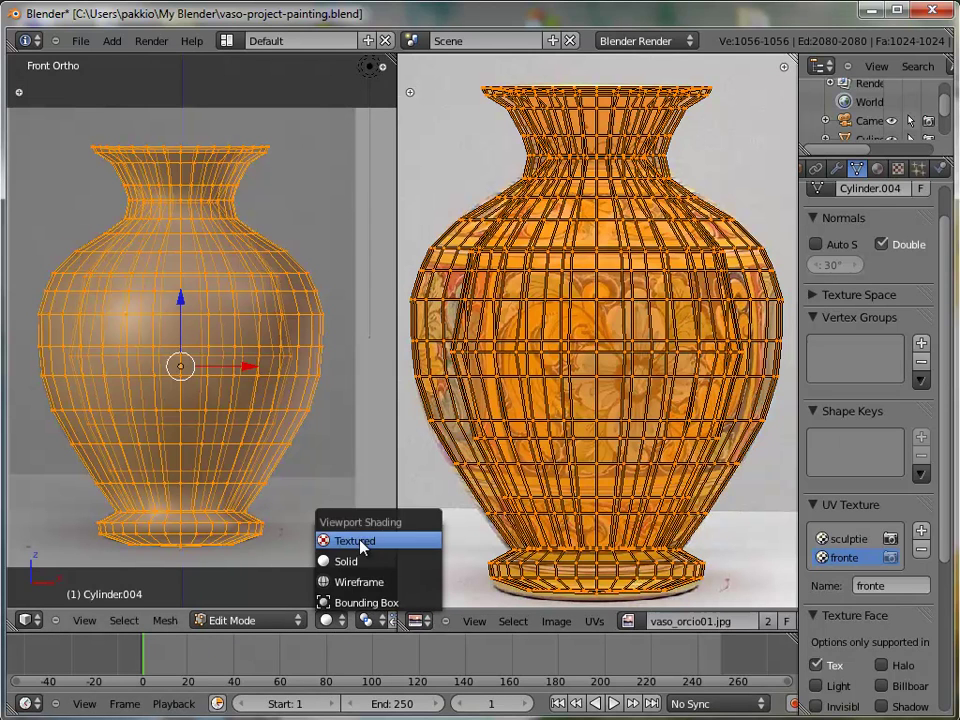
Step: Show the vase in Textured shading, orbit to check the photo wrap, then view Right Ortho
left_click(362, 543)
mouse_move(228, 424)
middle_mouse_down()
mouse_move(172, 401)
mouse_move(141, 480)
mouse_move(107, 385)
middle_mouse_up()
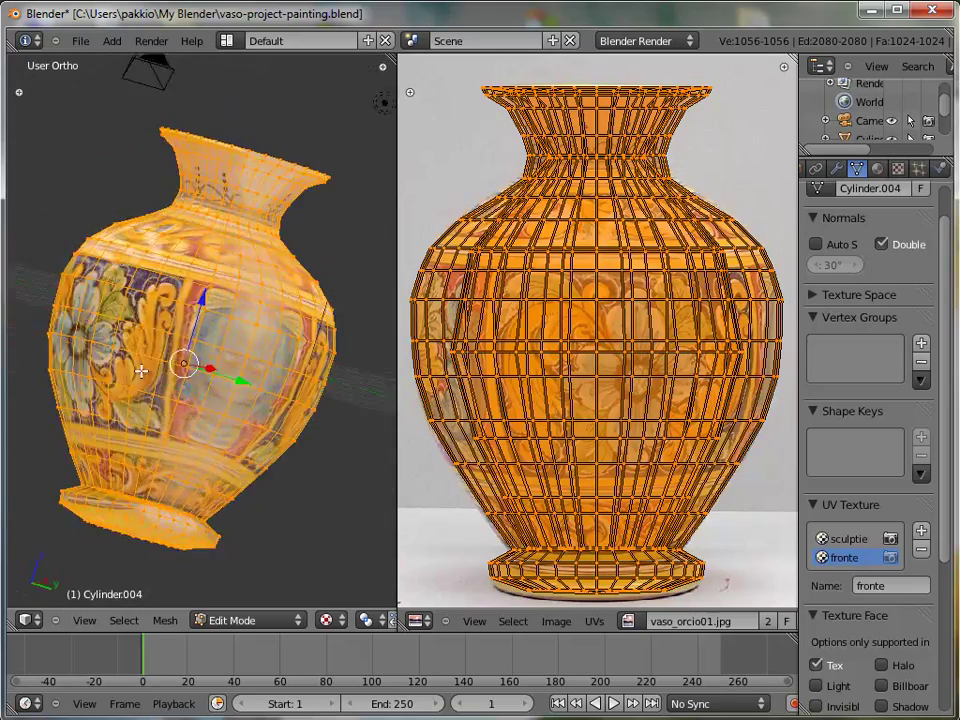
mouse_move(298, 423)
middle_mouse_down()
mouse_move(187, 260)
mouse_move(171, 261)
mouse_move(313, 257)
mouse_move(293, 290)
middle_mouse_up()
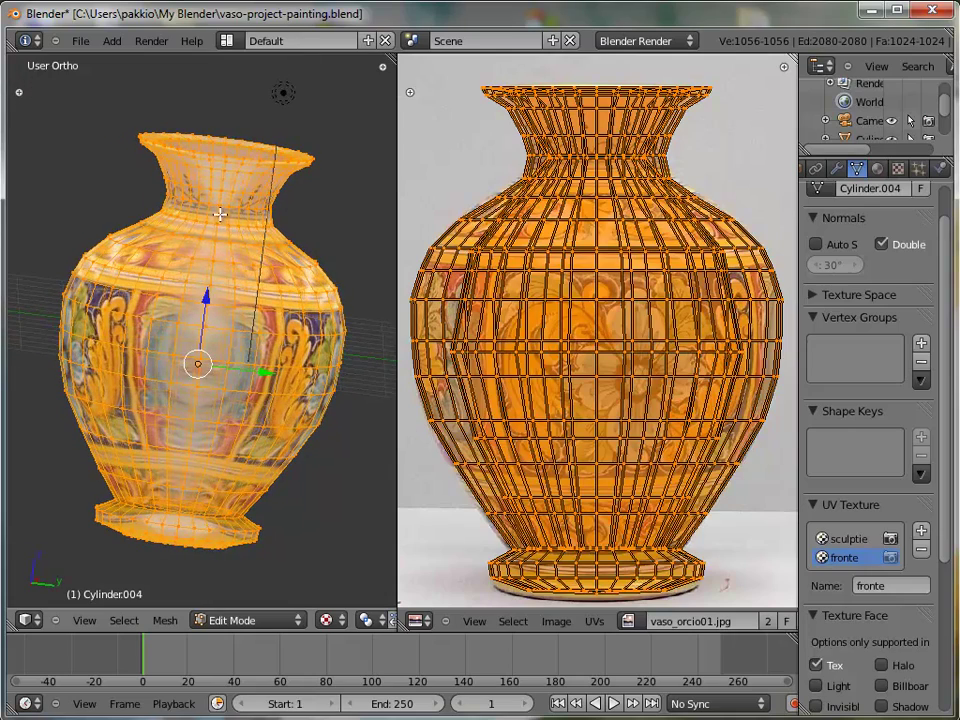
mouse_move(227, 328)
middle_mouse_down()
mouse_move(191, 441)
mouse_move(191, 504)
mouse_move(221, 390)
mouse_move(224, 310)
mouse_move(268, 305)
mouse_move(197, 300)
mouse_move(229, 339)
mouse_move(214, 350)
mouse_move(235, 362)
mouse_move(200, 325)
middle_mouse_up()
middle_click_drag(269, 373, 163, 260)
mouse_move(187, 388)
middle_mouse_down()
mouse_move(190, 378)
mouse_move(184, 422)
middle_mouse_up()
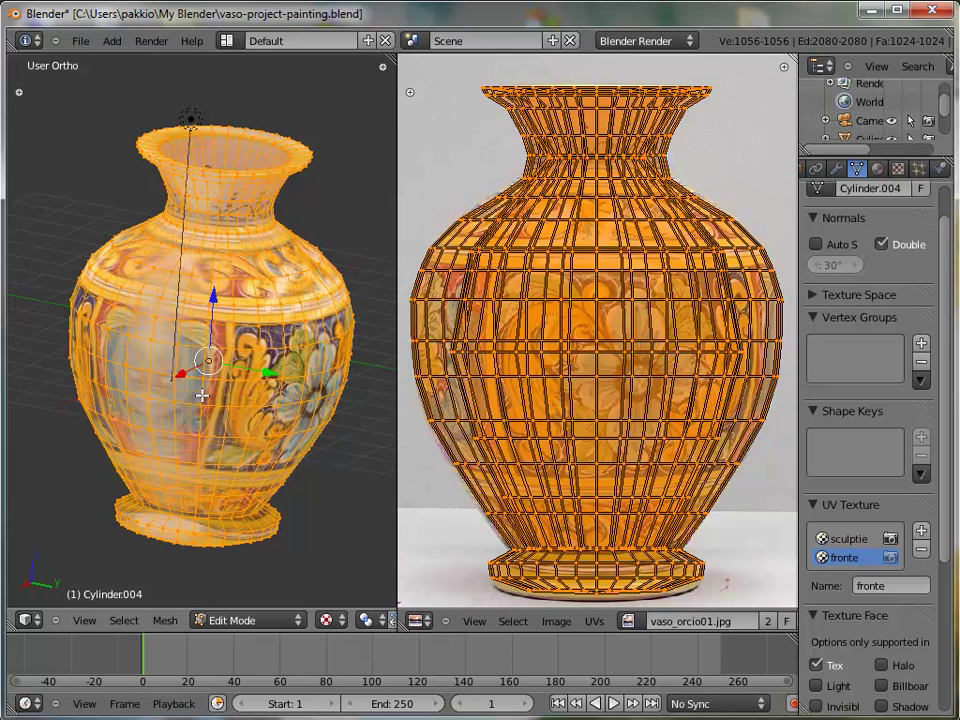
key("KP_3")
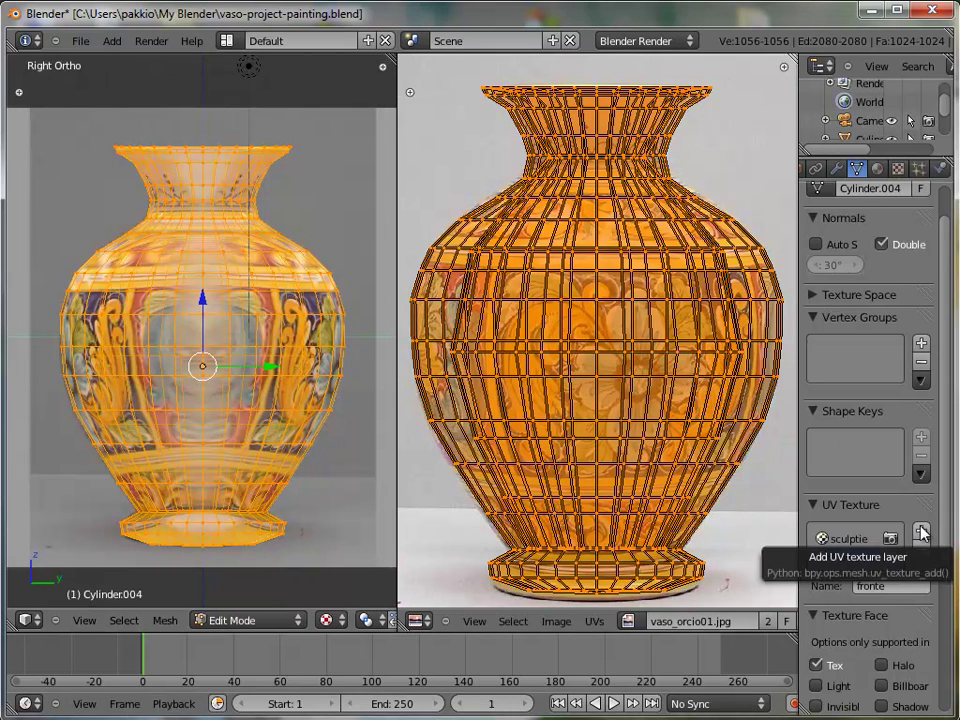
Step: Add a third UV map named 'lato' and unwrap the vase onto it with Project From View
left_click(921, 533)
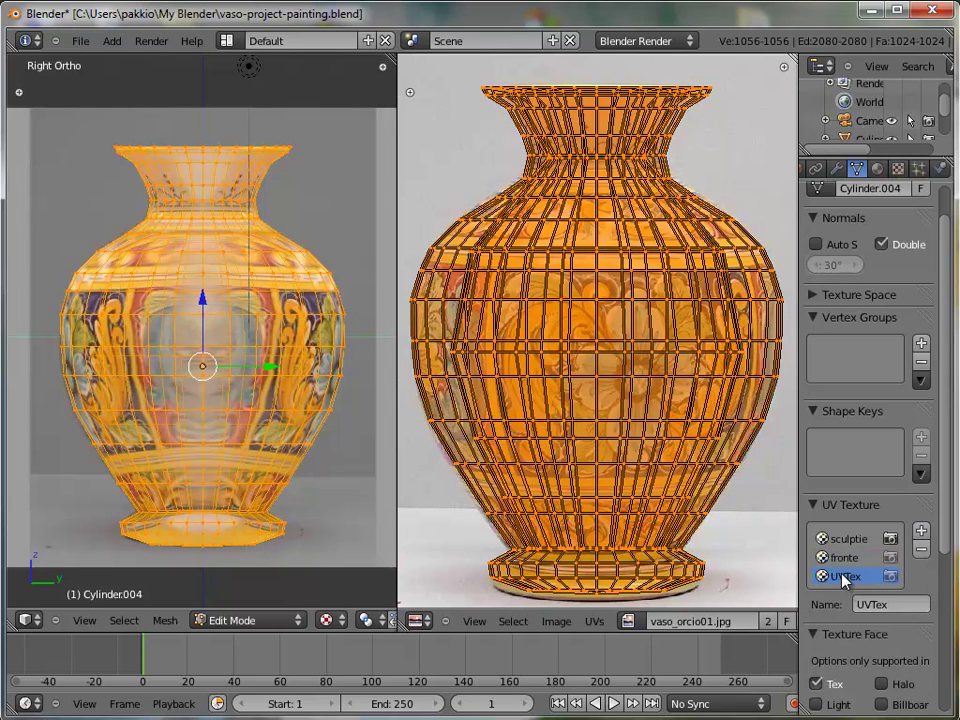
left_click(850, 504)
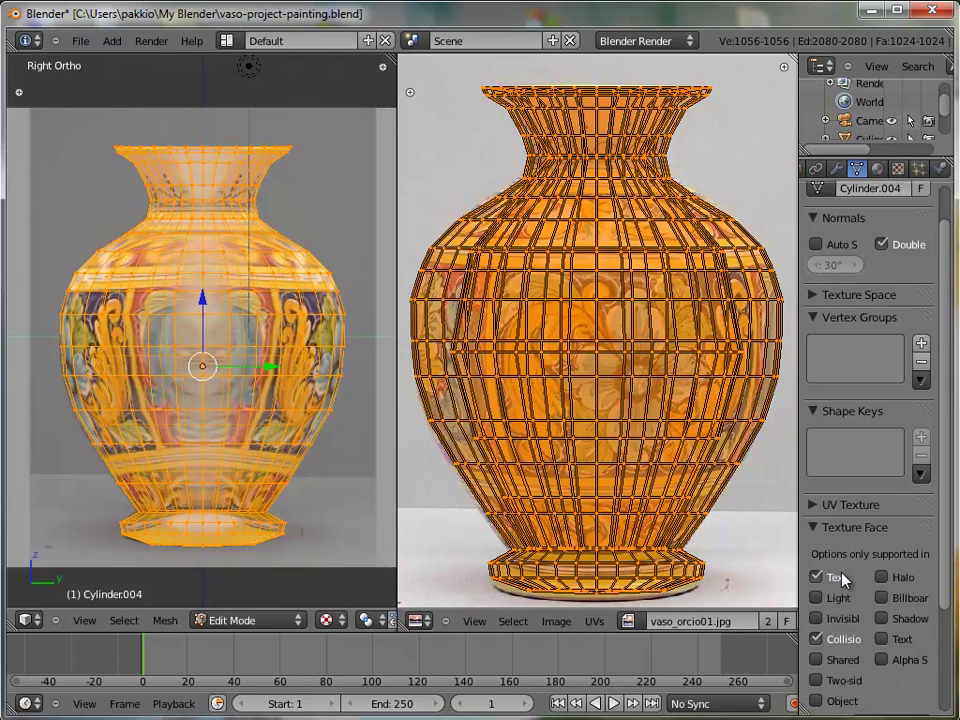
left_click(811, 527)
left_click(810, 505)
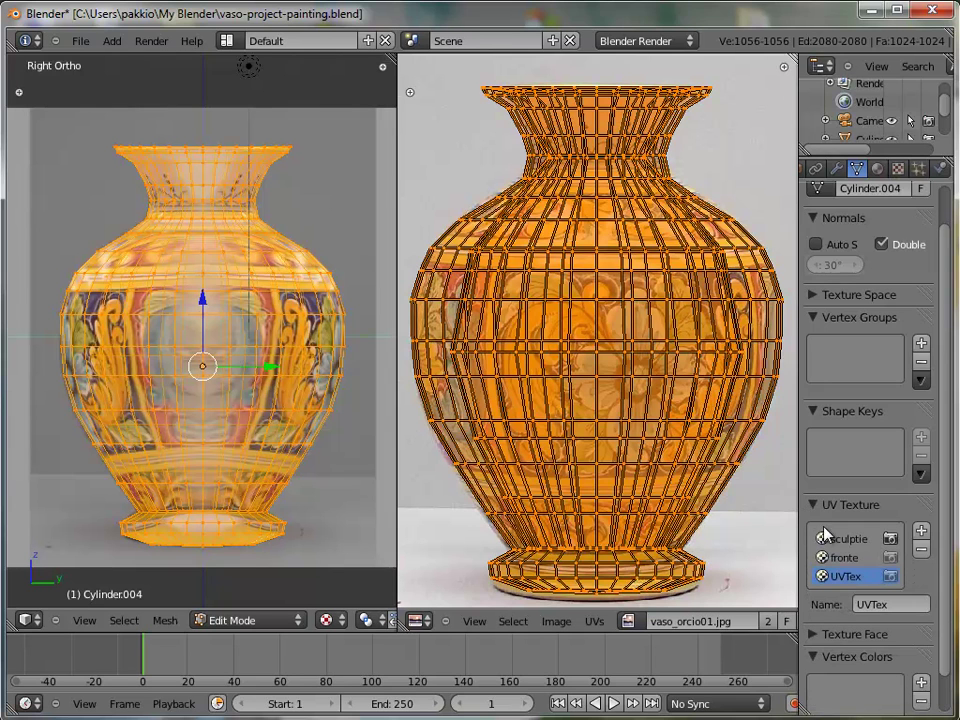
left_click(870, 604)
key("BackSpace")
type("o")
key("Return")
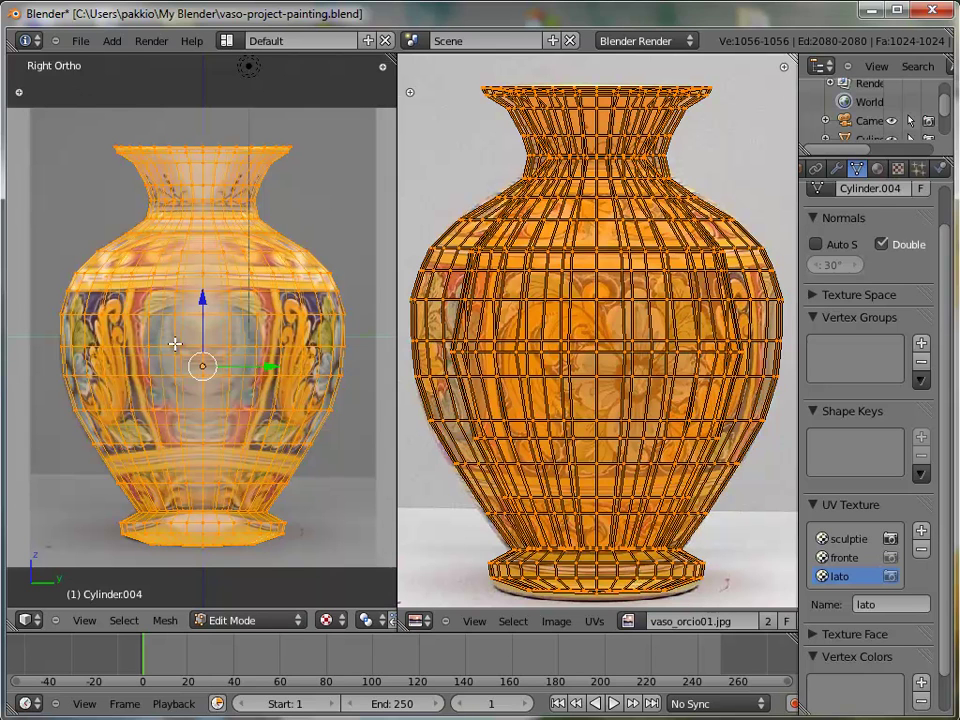
key("u")
left_click(175, 344)
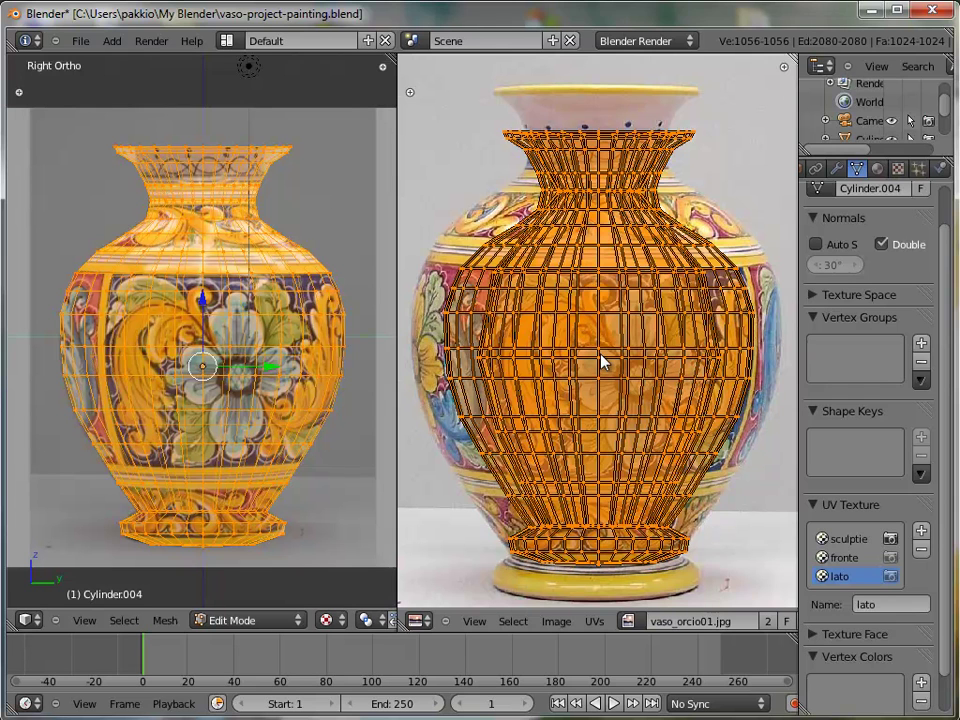
Step: Scale up the lato UVs, then shift them horizontally and vertically to fit the vase in the photo
key("s")
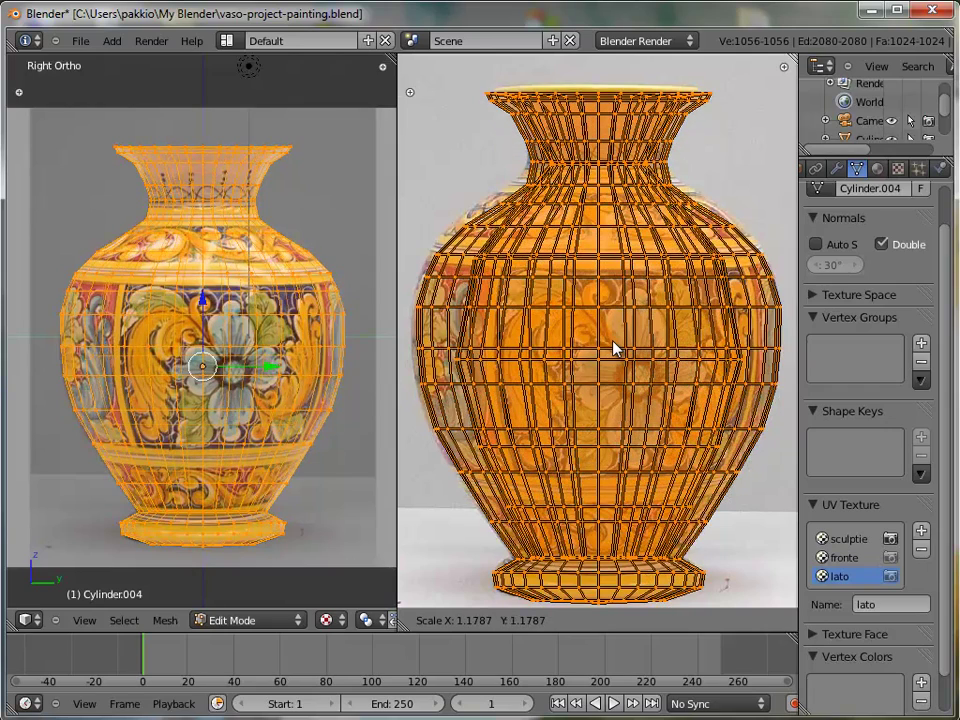
left_click(613, 348)
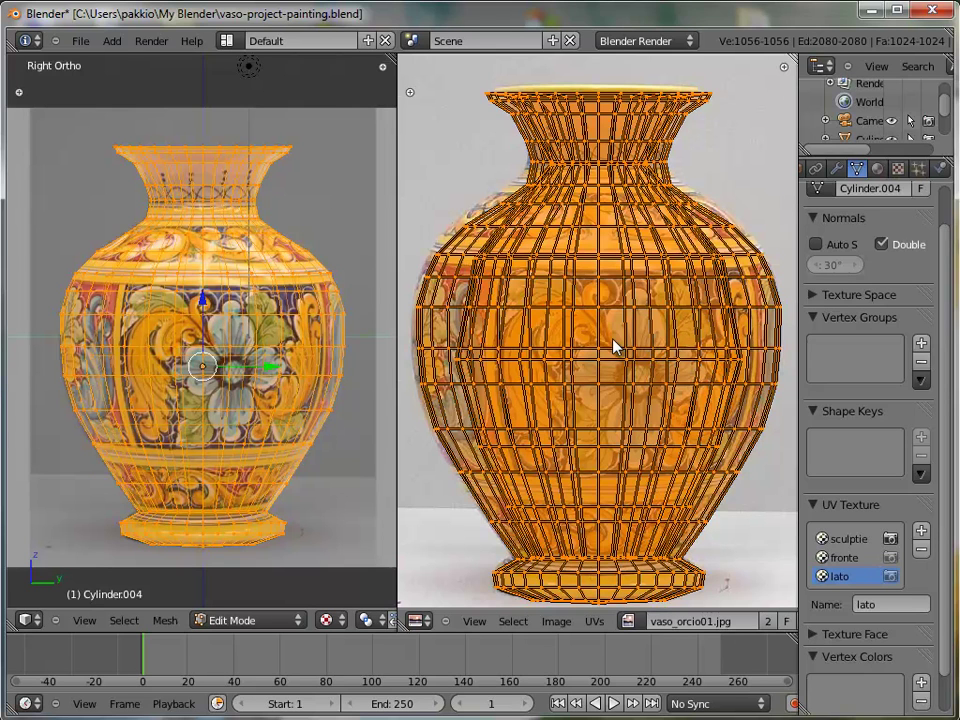
key("g")
key("x")
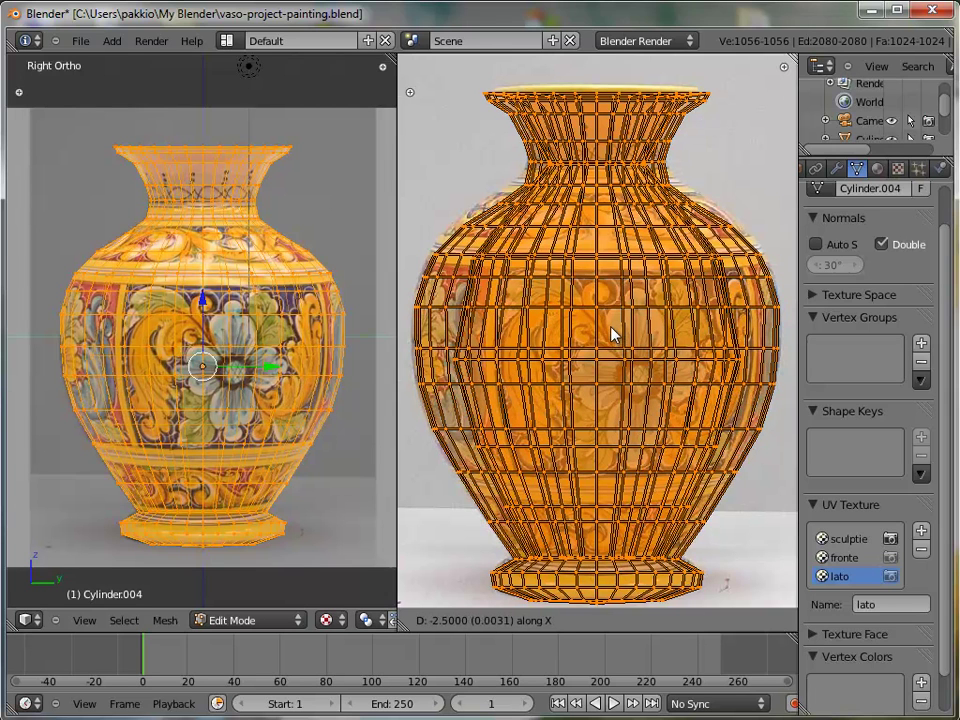
left_click(611, 327)
key("g")
key("y")
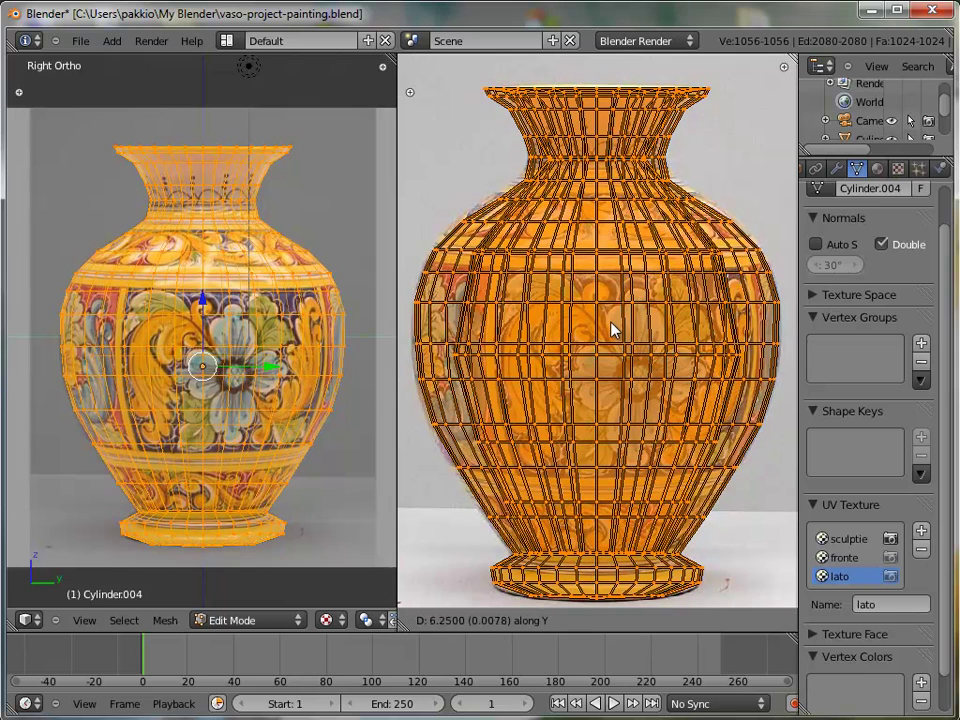
left_click(611, 327)
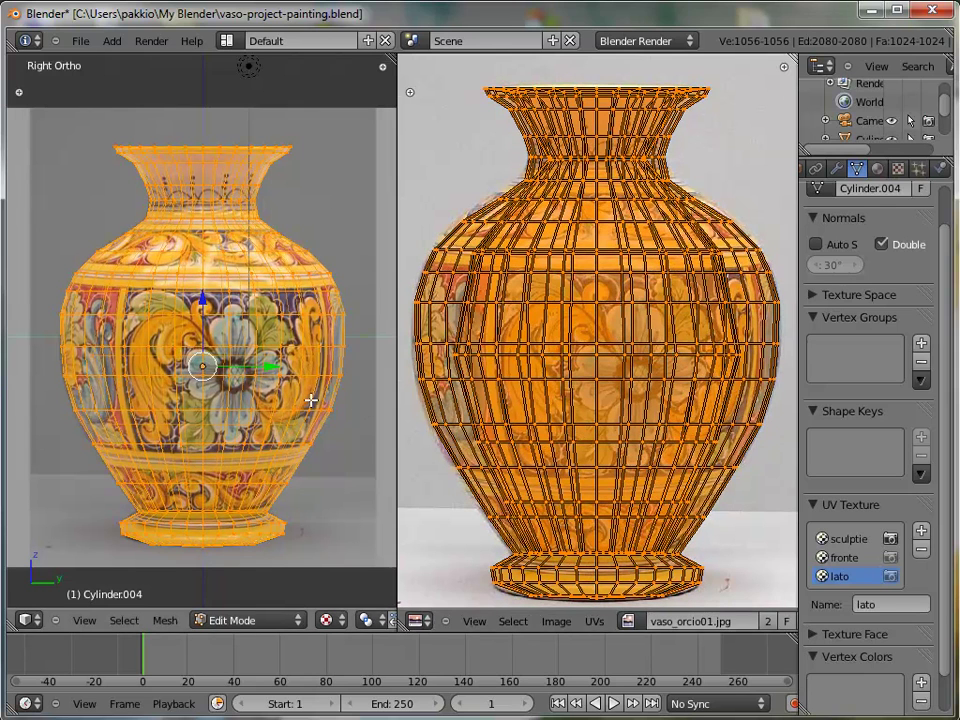
Step: Orbit the textured vase, then snap to Right and Front orthographic views
mouse_move(130, 293)
middle_mouse_down()
mouse_move(257, 400)
mouse_move(178, 428)
mouse_move(179, 393)
mouse_move(214, 396)
mouse_move(208, 366)
middle_mouse_up()
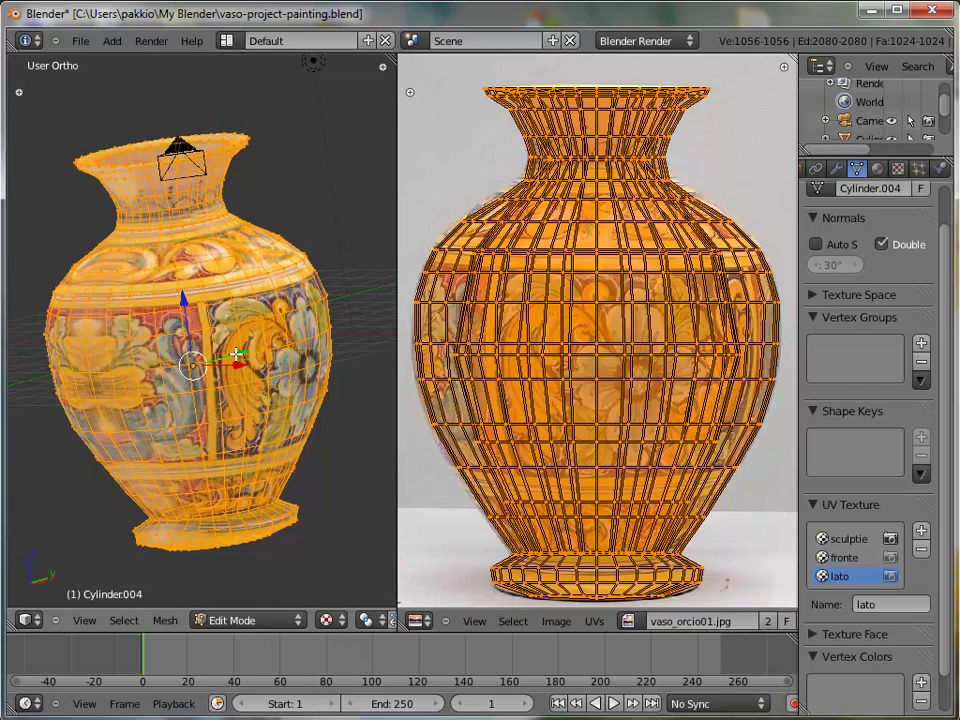
key("KP_3")
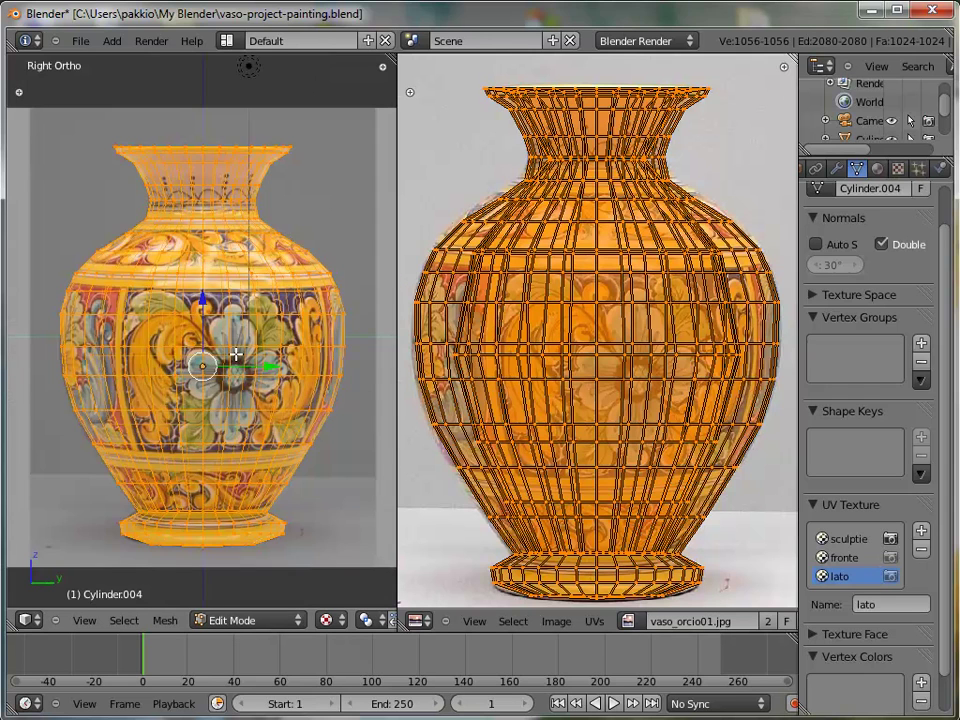
key("KP_1")
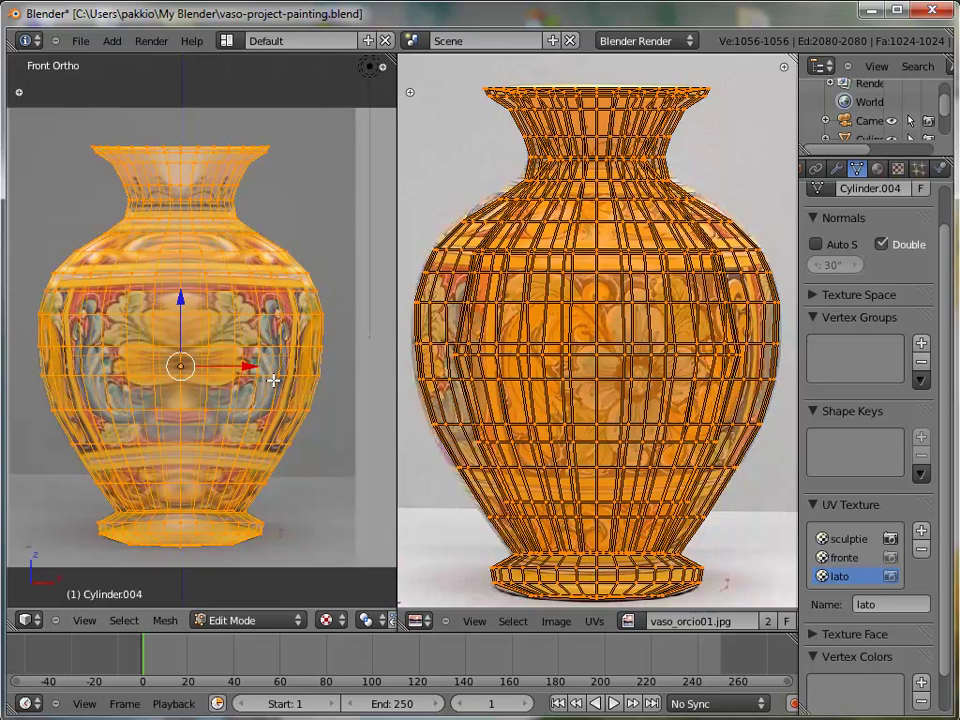
left_click(838, 561)
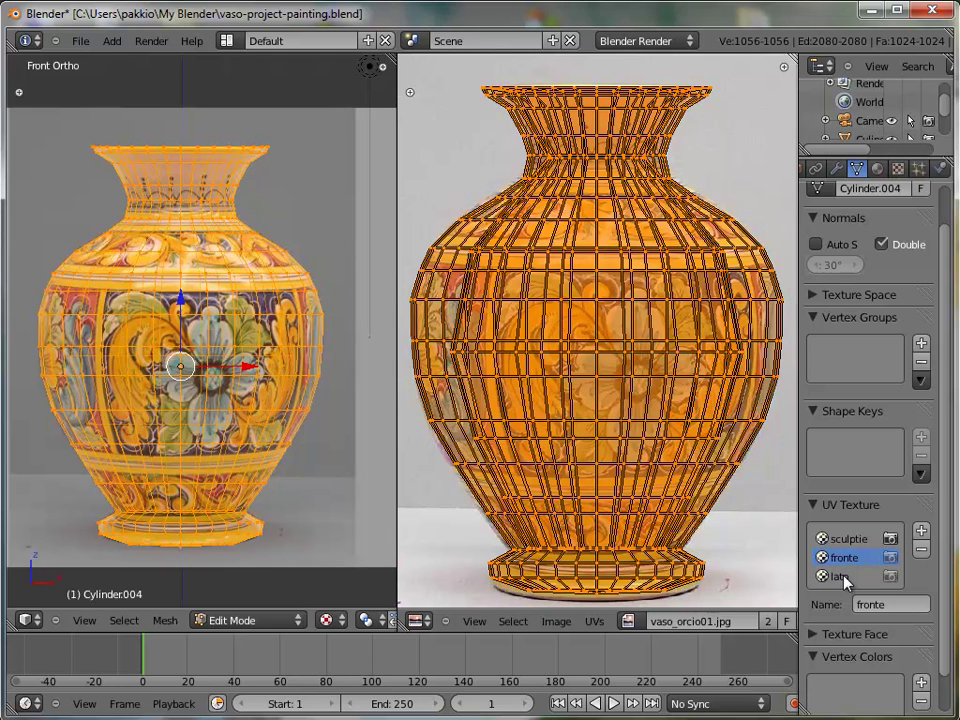
left_click(839, 577)
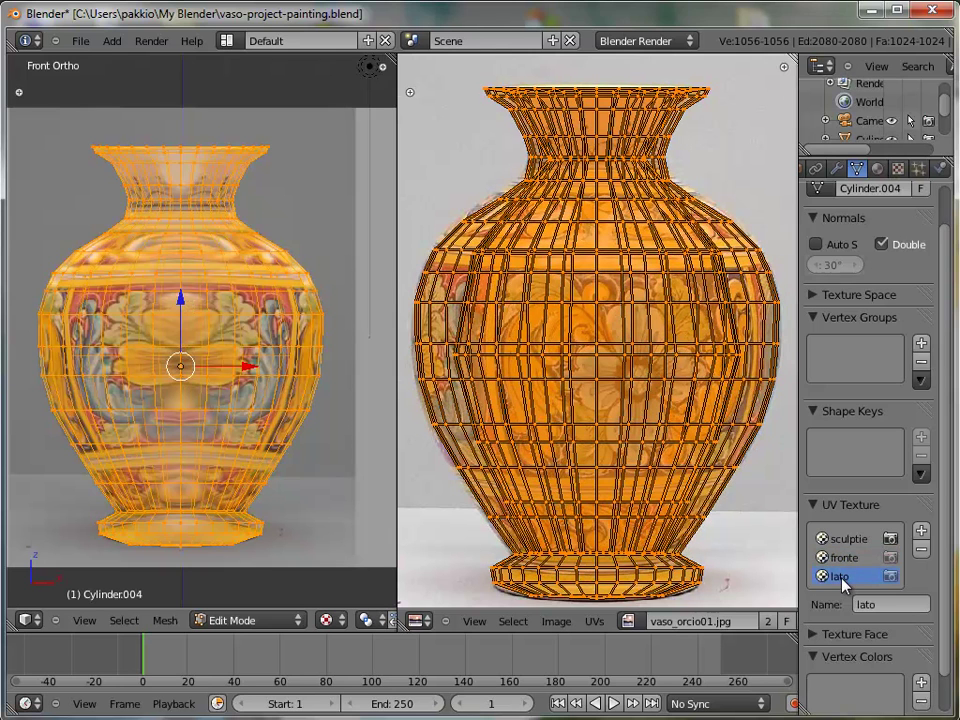
left_click(842, 558)
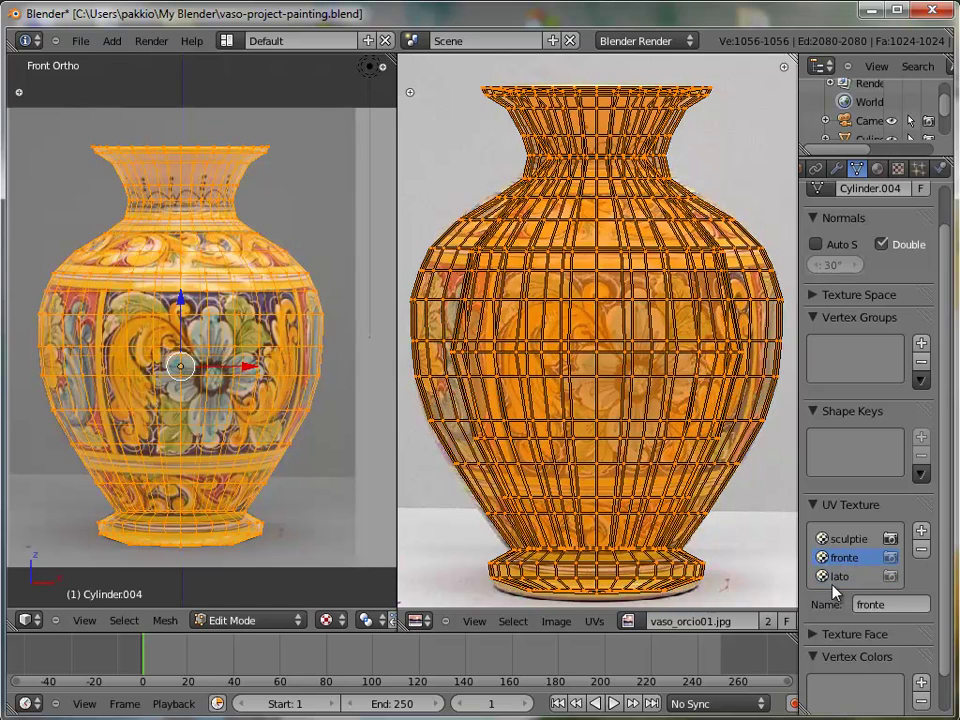
left_click(837, 577)
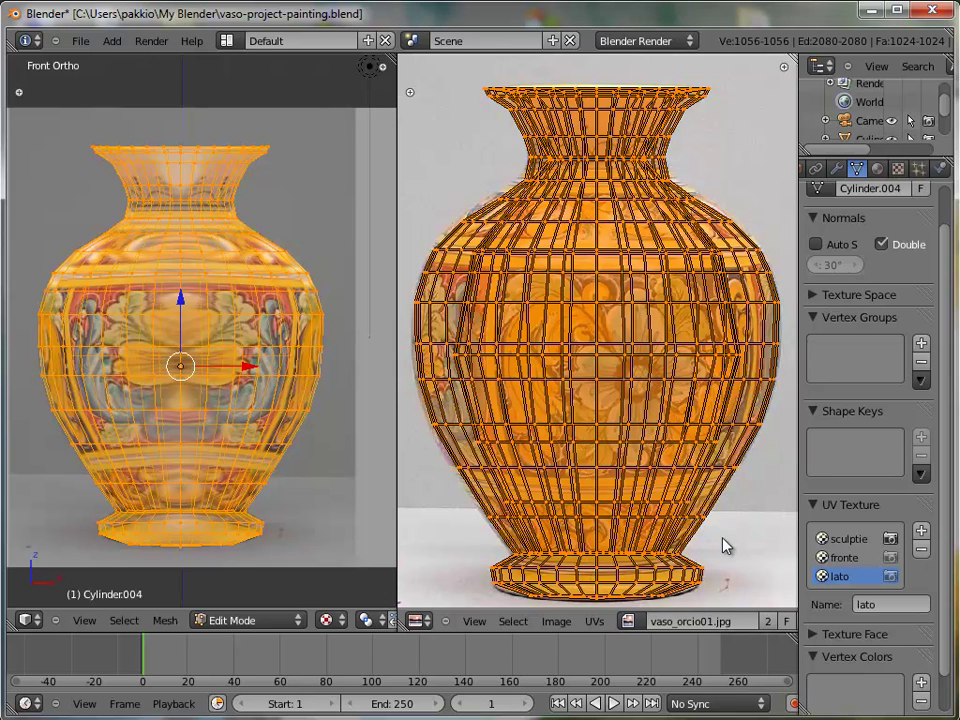
Step: Make sculptie the active UV map in the UV Texture list
left_click(851, 540)
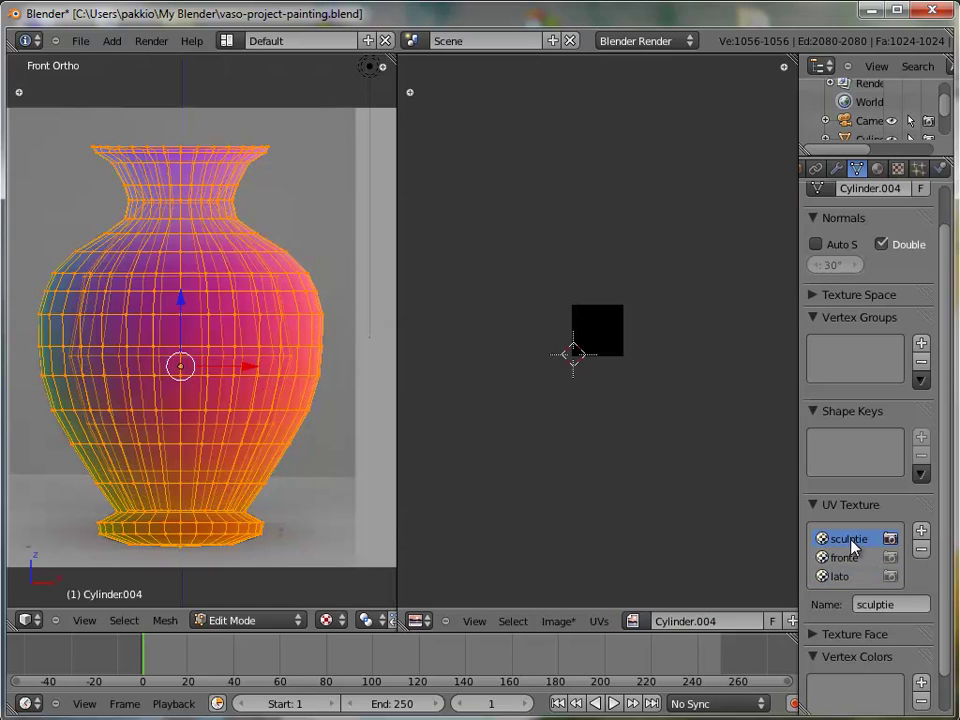
scroll(661, 431, "up", 2)
scroll(661, 431, "up", 1)
scroll(661, 431, "down", 1)
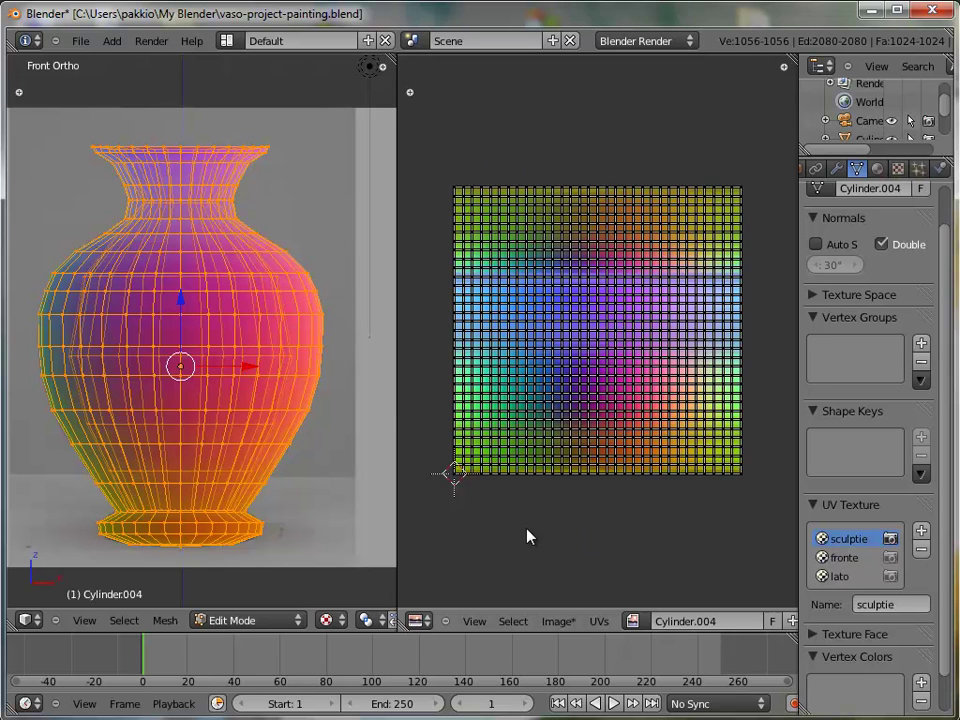
key("n")
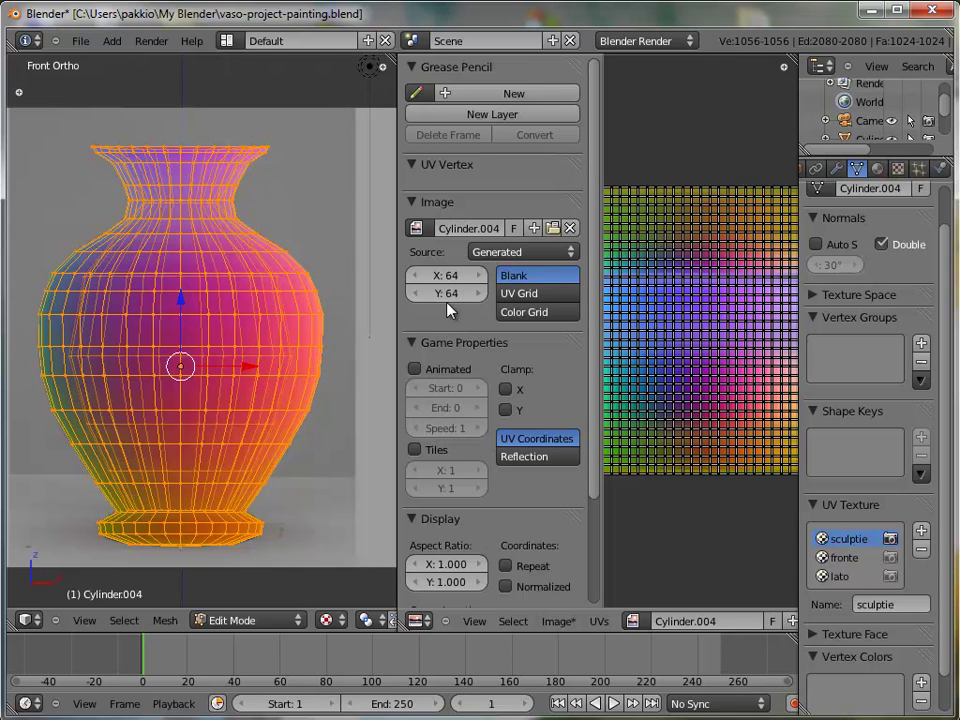
key("n")
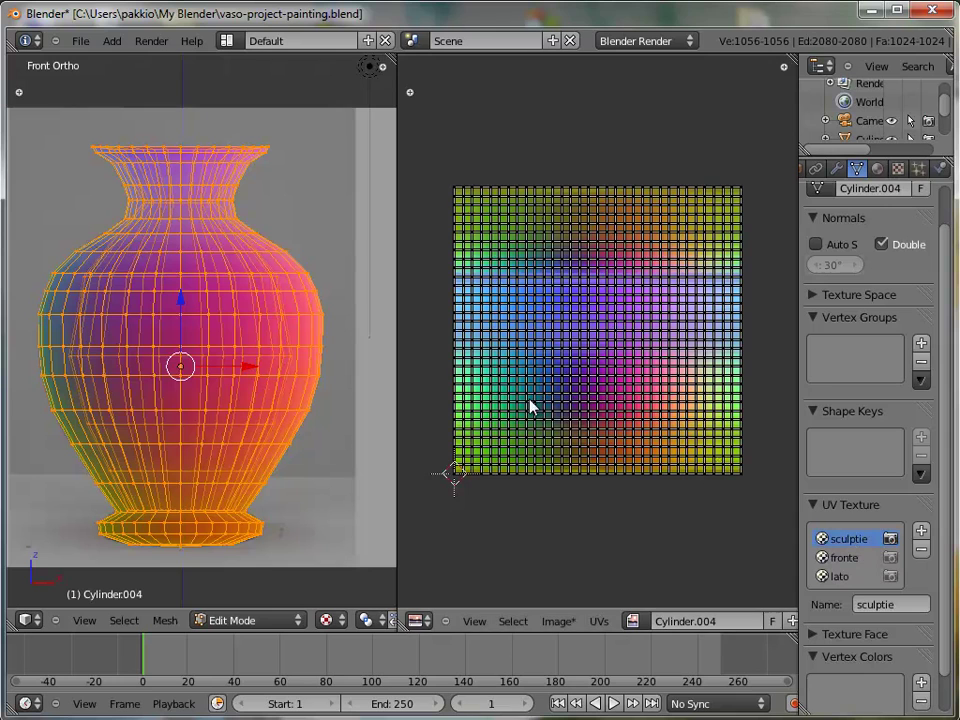
Step: Create a new blank black 1024×1024 image named untitled
left_click(557, 621)
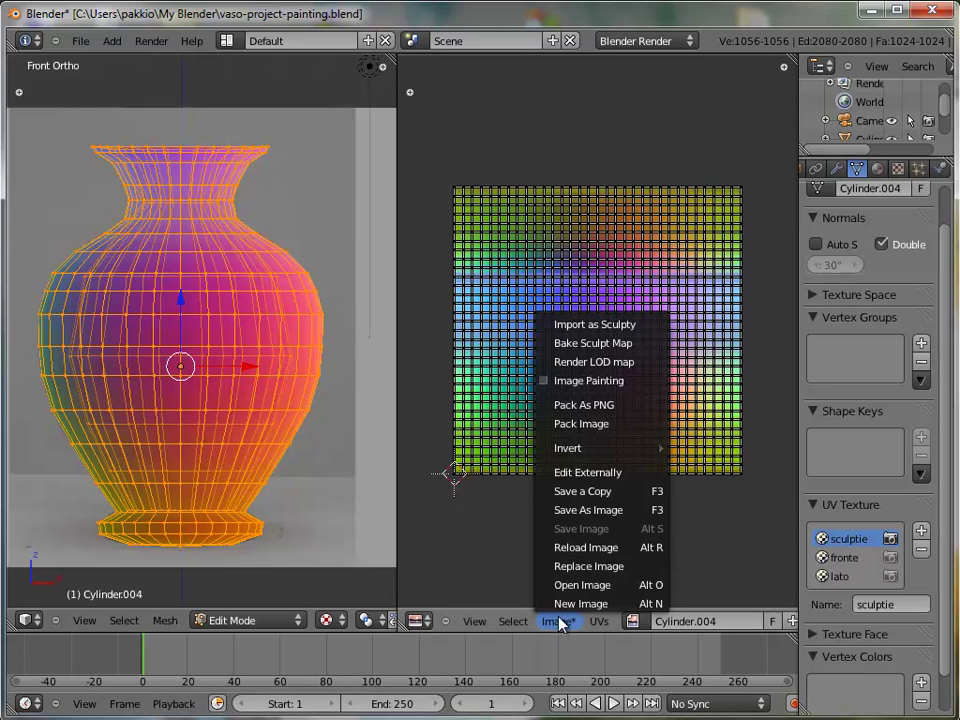
left_click(566, 604)
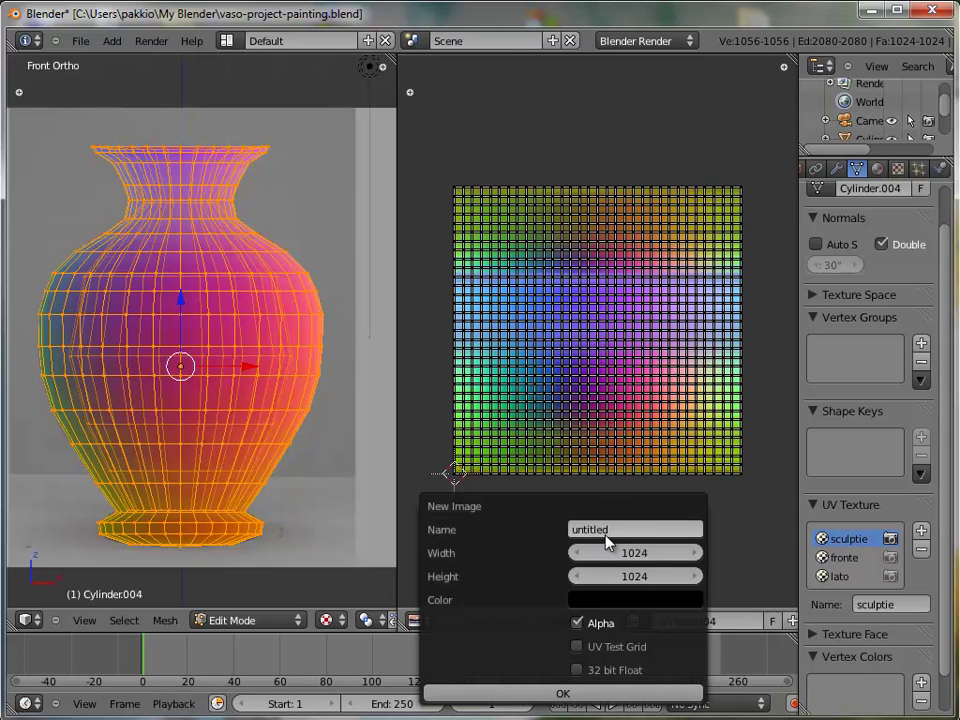
left_click(566, 693)
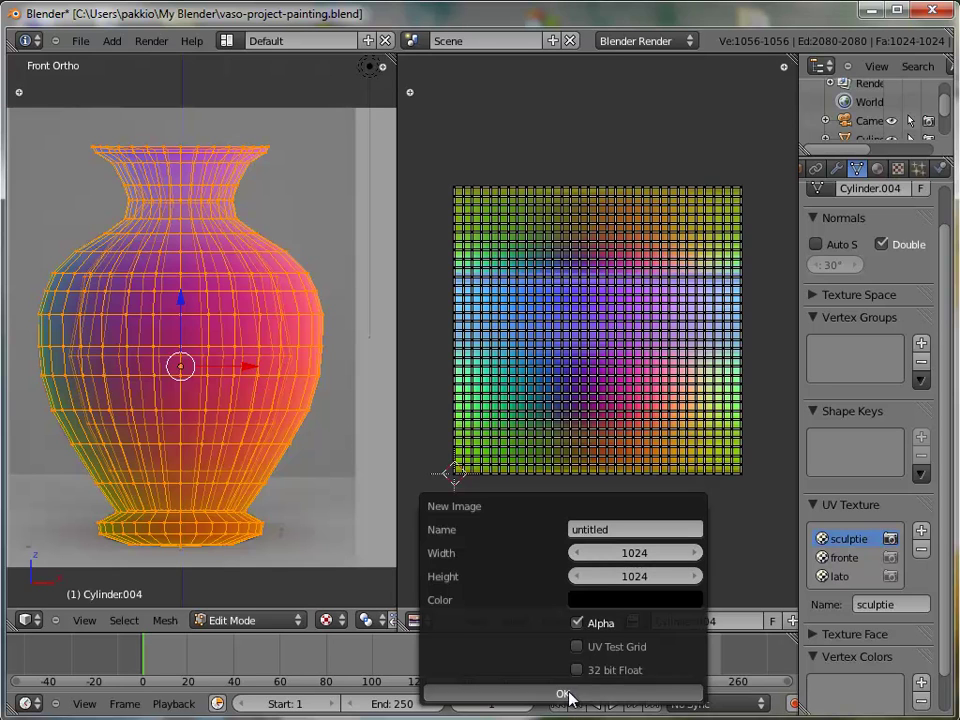
scroll(607, 537, "down", 3)
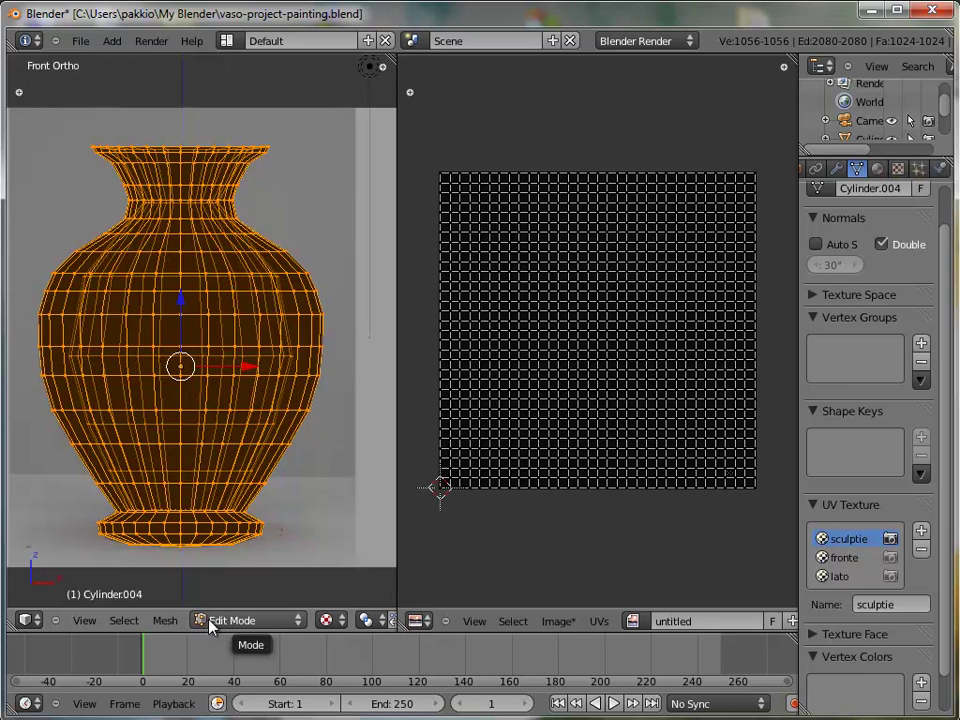
Step: Switch the vase's interaction mode to Texture Paint from the 3D view header
left_click(201, 622)
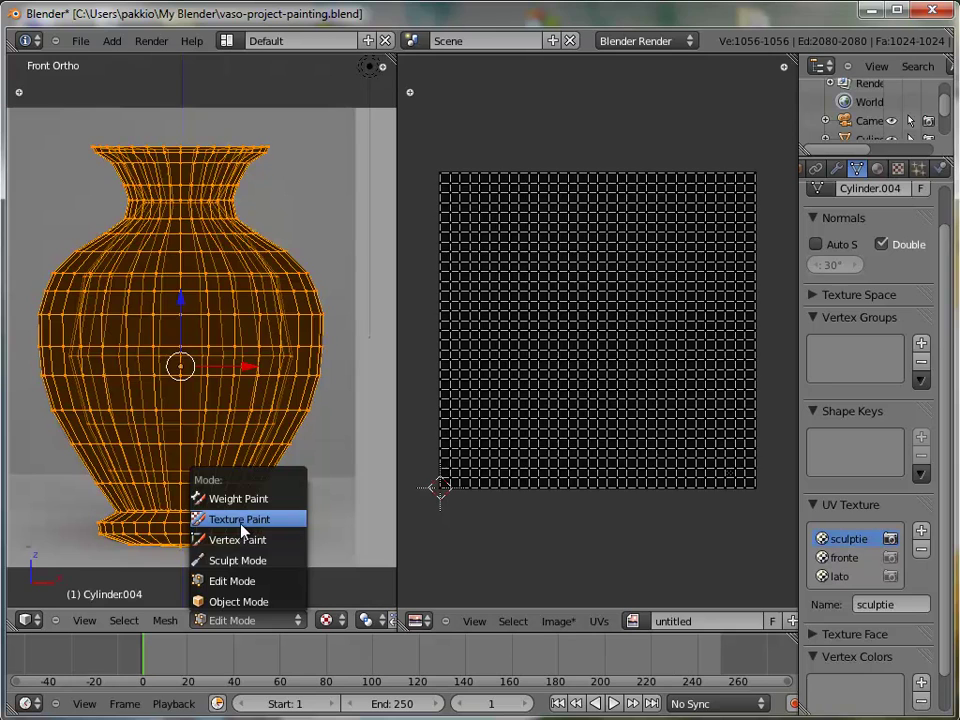
left_click(240, 519)
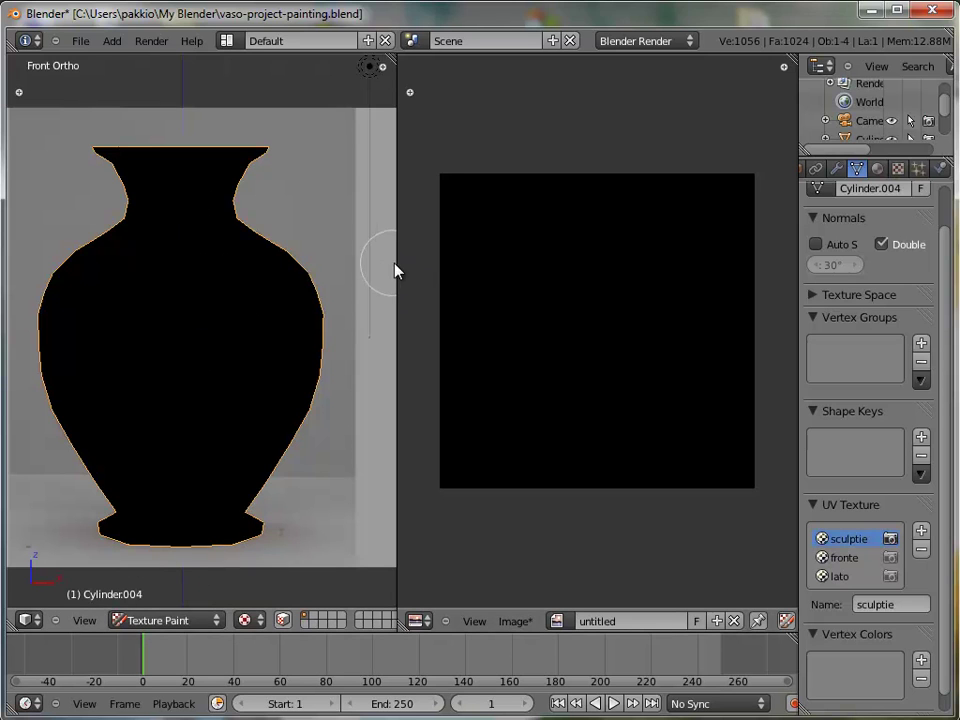
Step: Widen the 3D view, choose the F Brush, and paint two grey test strokes on the vase
left_click_drag(397, 261, 551, 261)
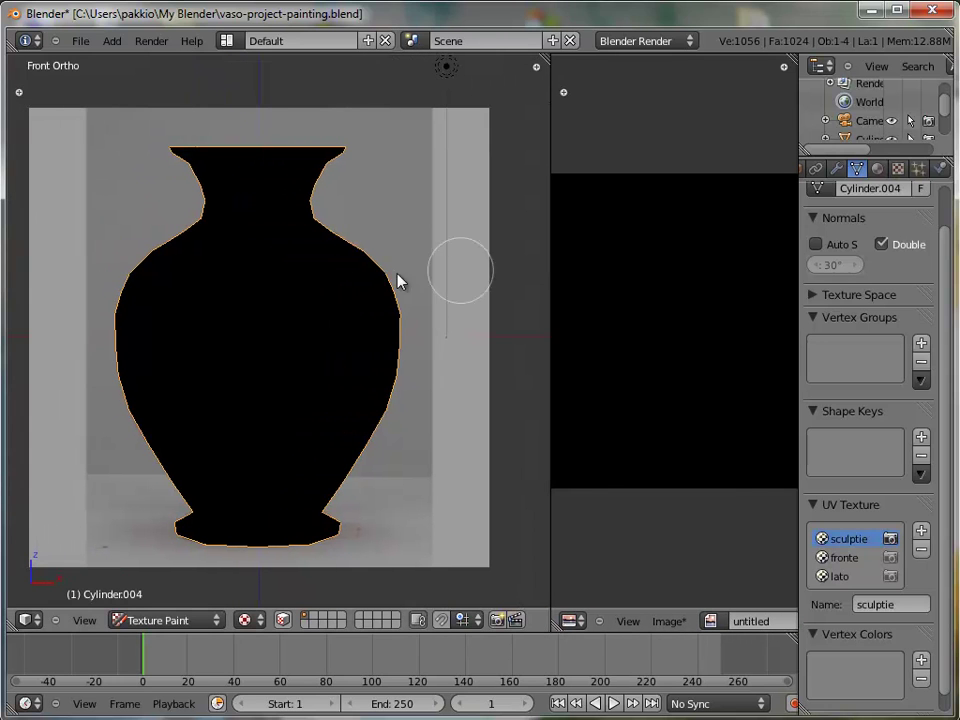
left_click(17, 91)
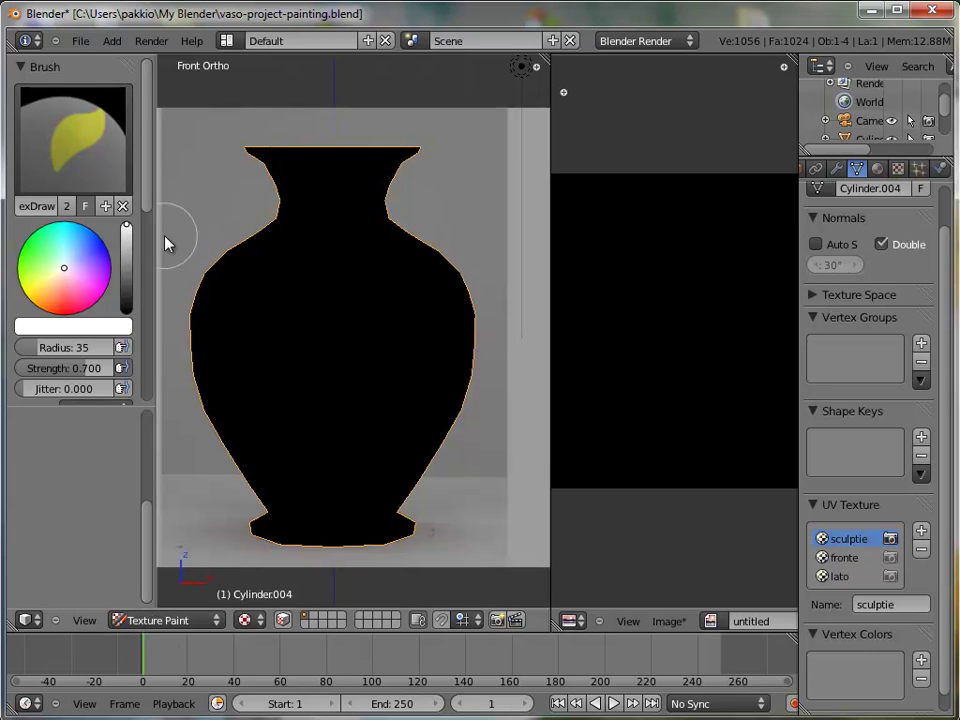
left_click(80, 161)
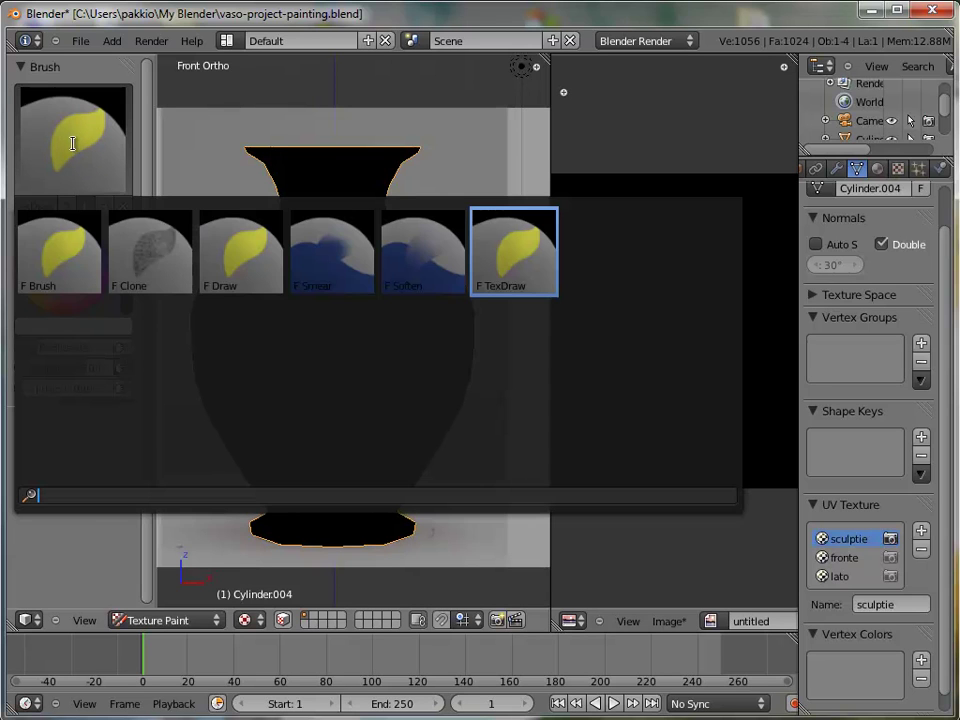
left_click(50, 267)
left_click_drag(312, 295, 326, 330)
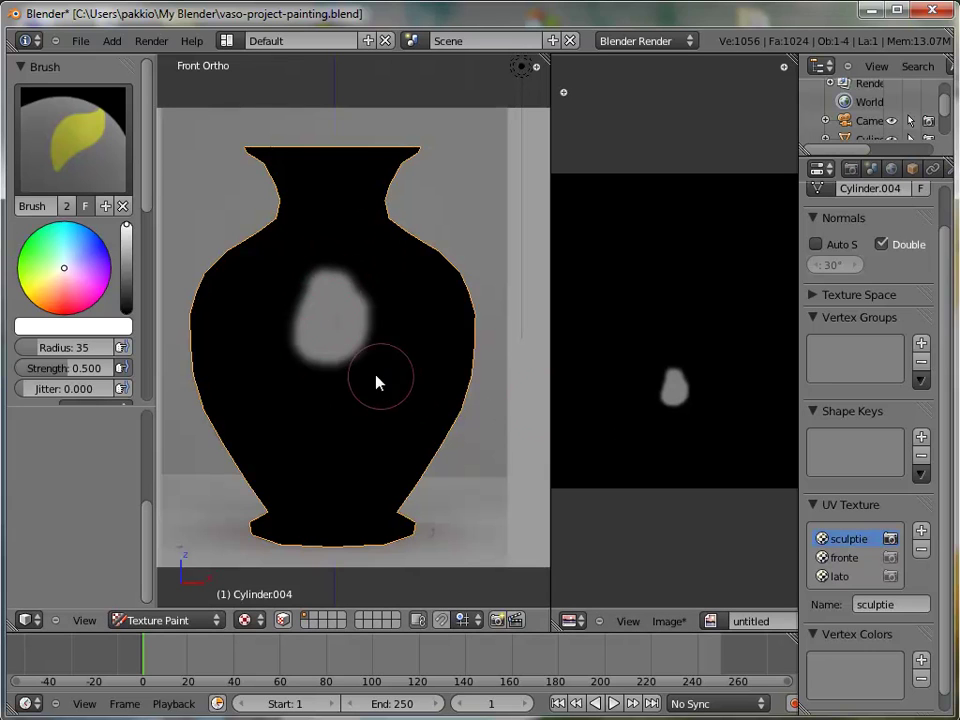
left_click_drag(324, 427, 354, 428)
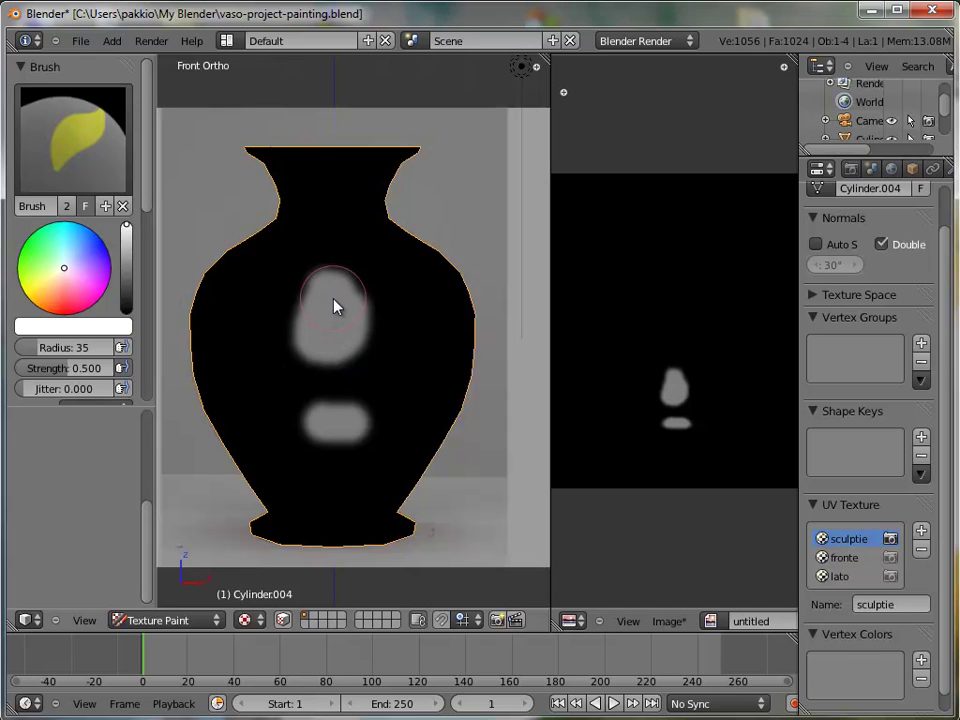
Step: Switch to the Clone brush and turn off Occlude, Cull and Normal in Project Paint
left_click(81, 165)
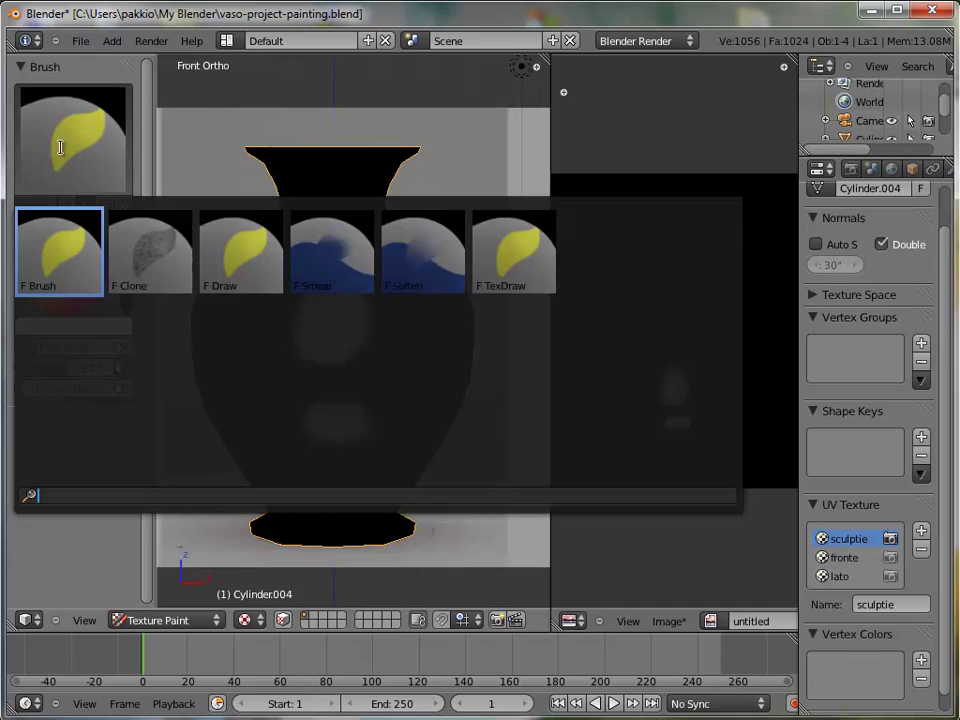
left_click(108, 200)
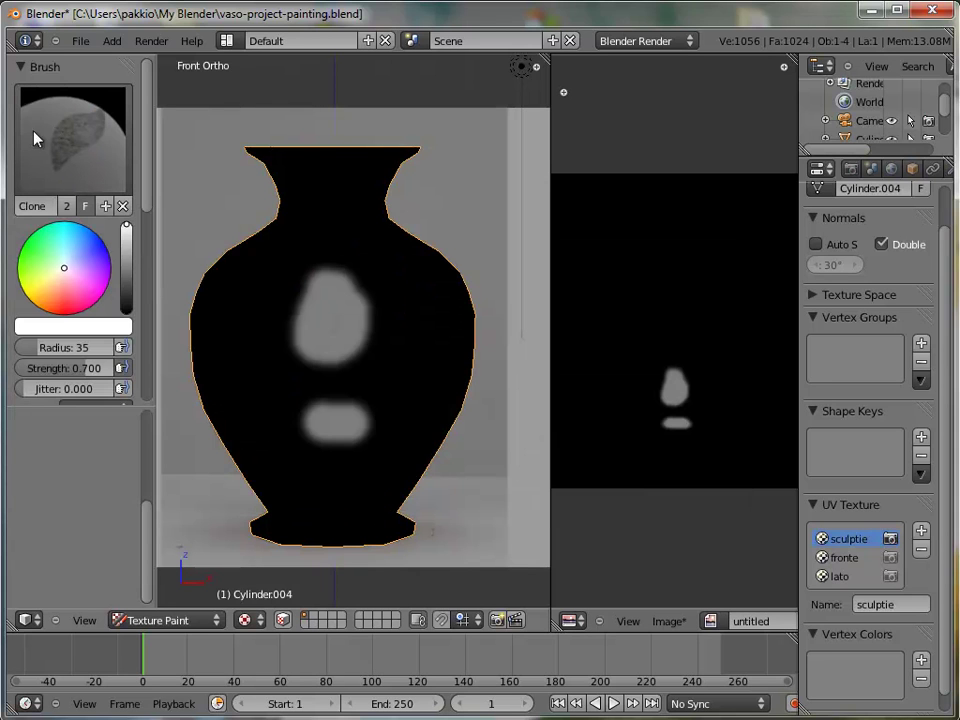
scroll(145, 205, "down", 5)
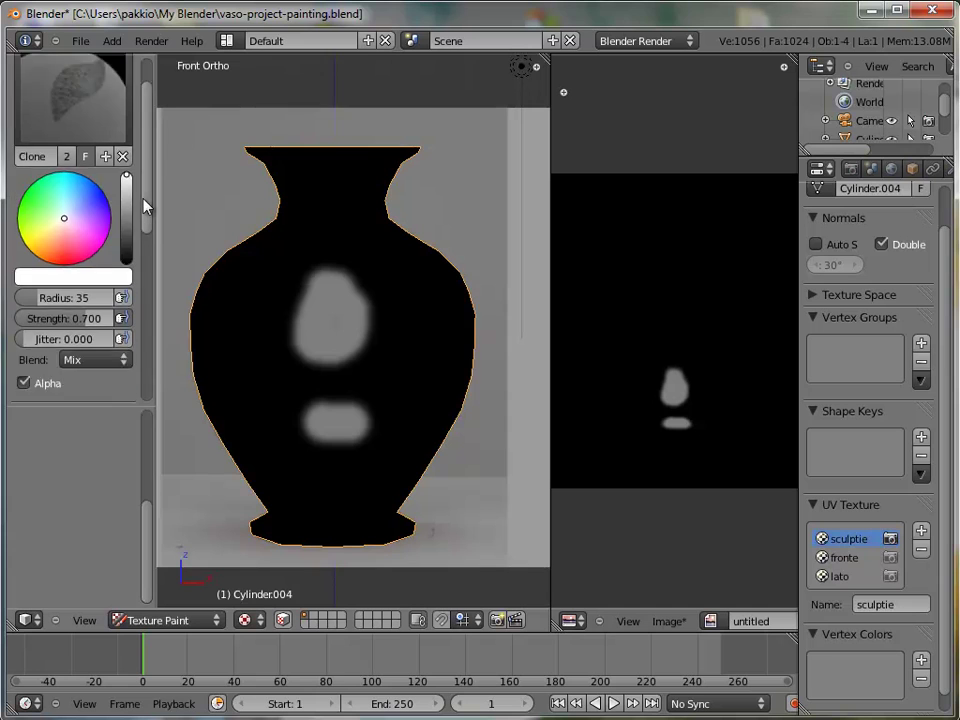
scroll(129, 343, "down", 2)
scroll(128, 355, "down", 1)
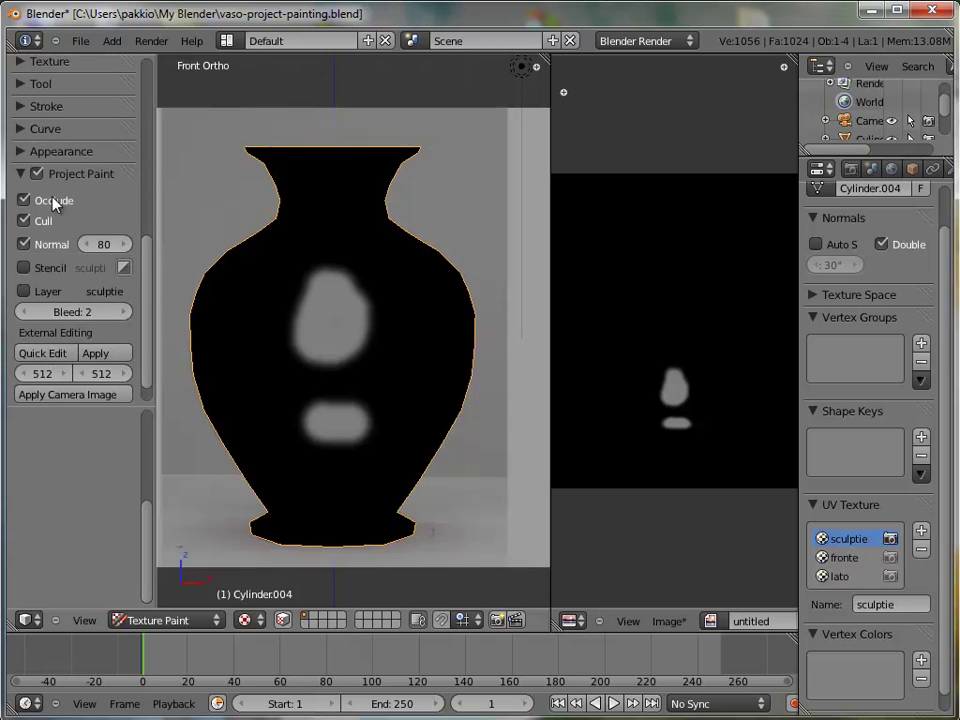
left_click(23, 200)
left_click(23, 220)
left_click(23, 244)
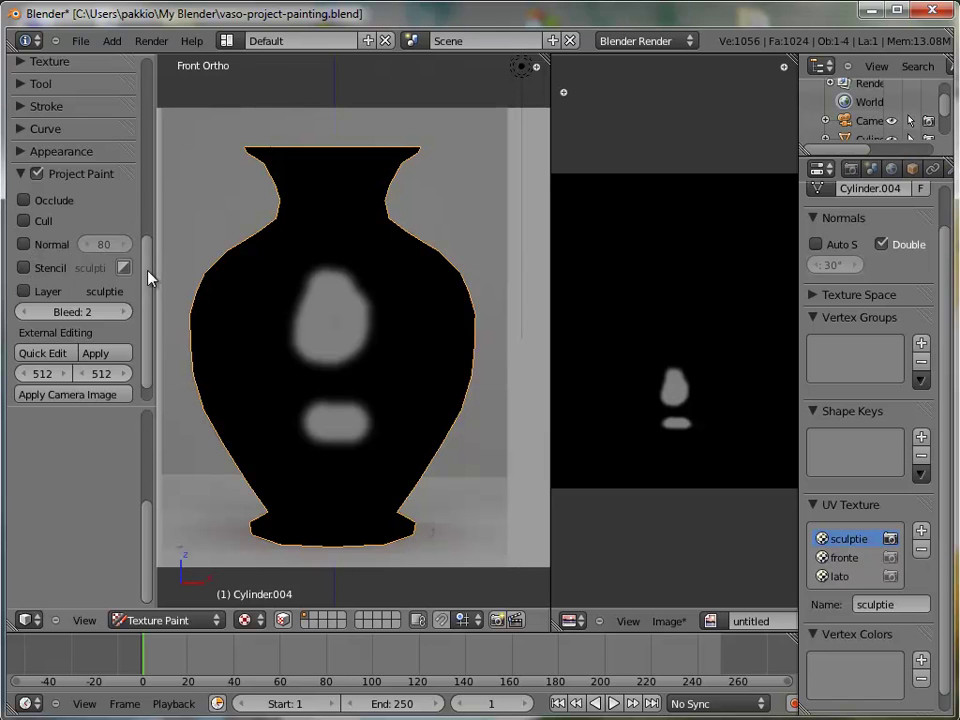
Step: Turn on Stencil and Layer cloning, with fronte as the clone source UV layer
scroll(140, 274, "down", 1)
left_click(24, 239)
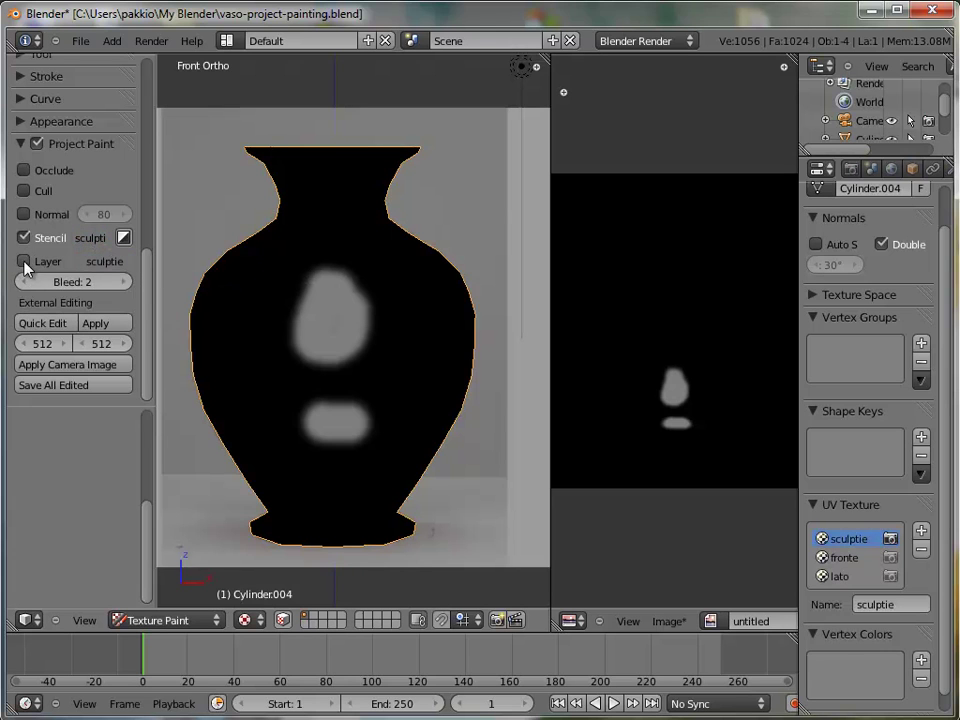
left_click(24, 261)
left_click(106, 264)
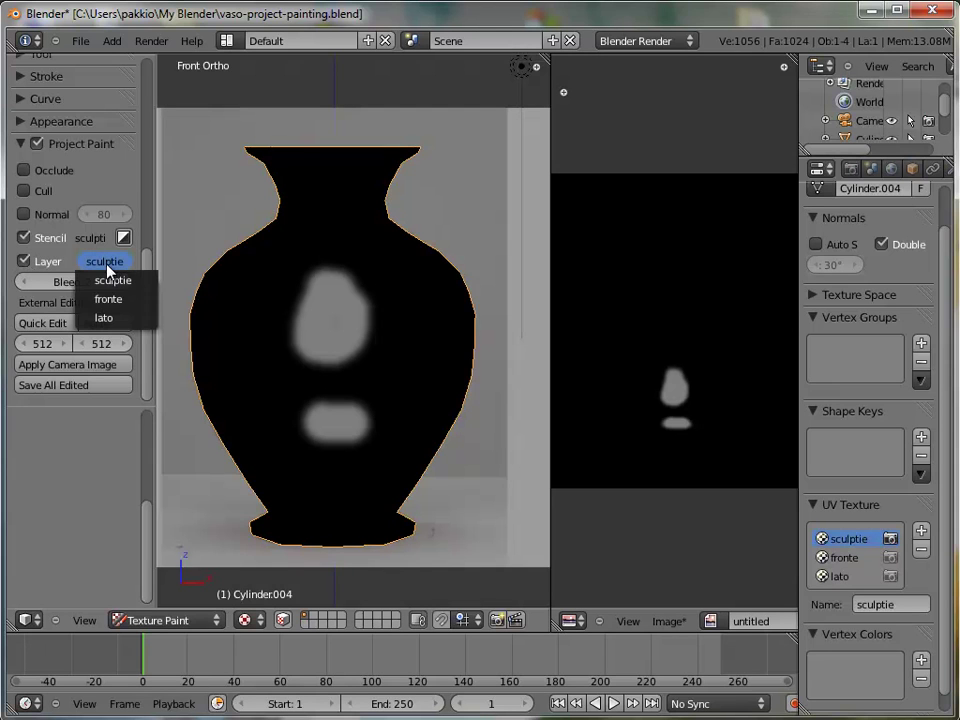
left_click(104, 261)
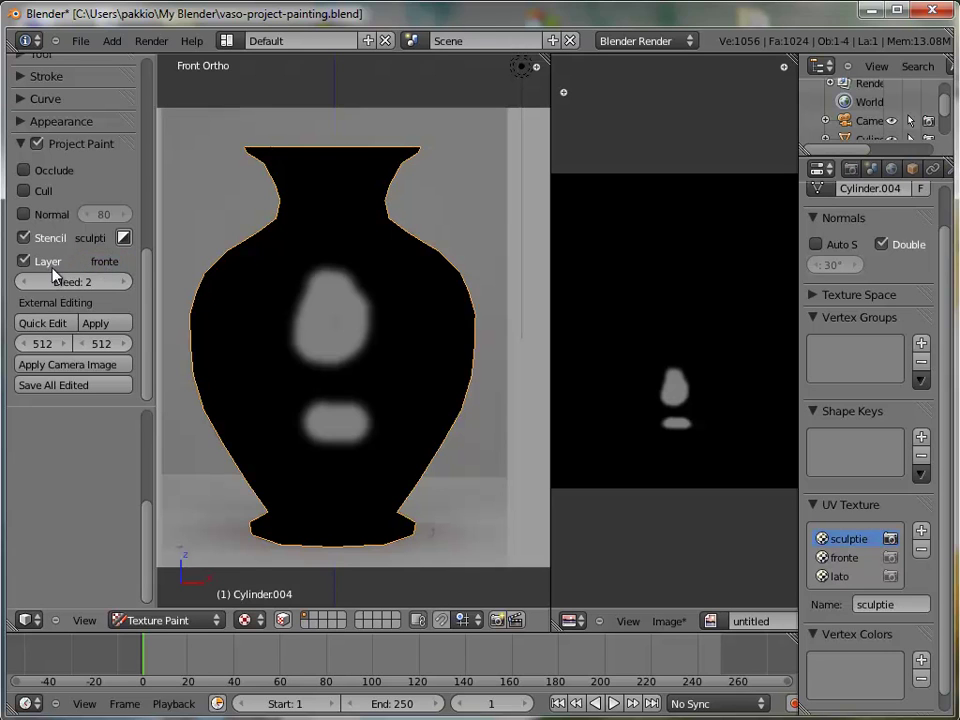
left_click(82, 245)
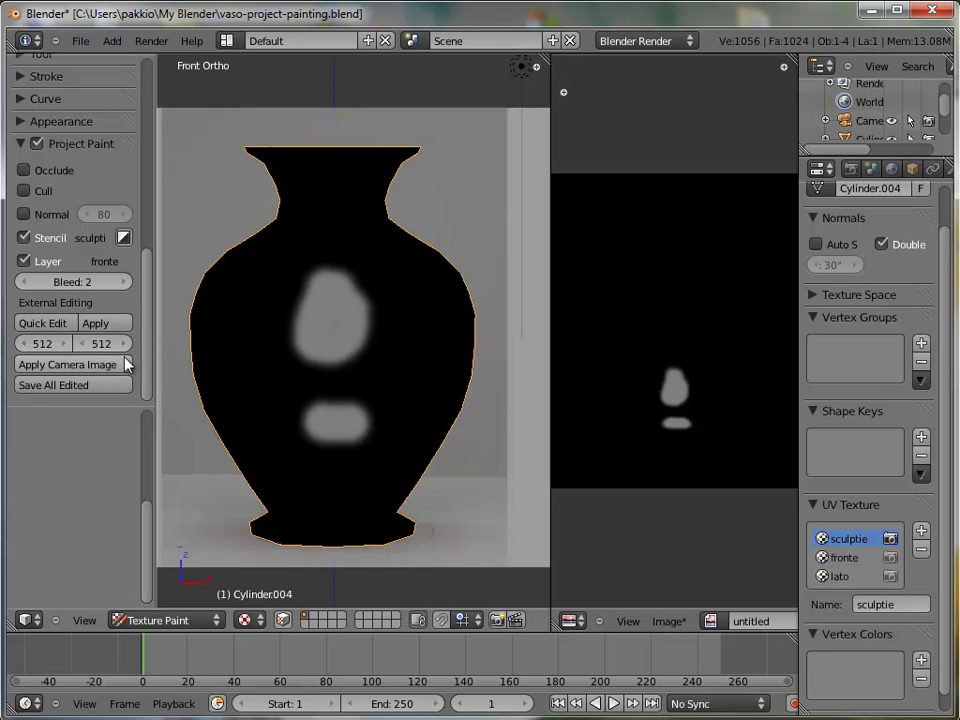
Step: Set the brush radius to 84 and the Project Paint normal limit to 89
left_click_drag(140, 313, 140, 220)
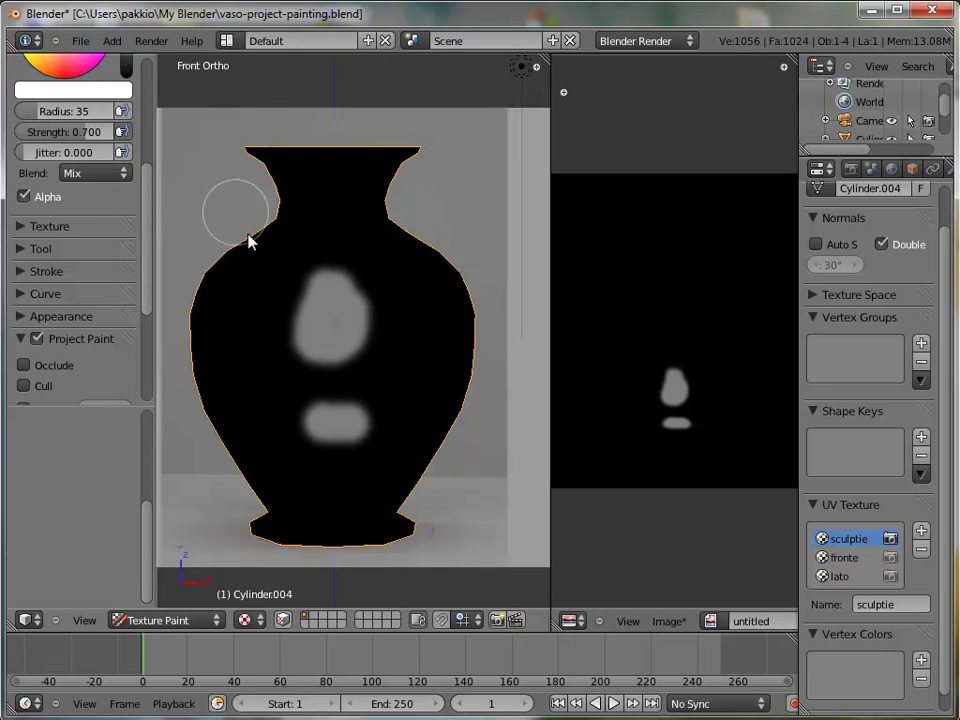
mouse_move(45, 111)
left_mouse_down()
mouse_move(78, 111)
mouse_move(36, 117)
left_mouse_up()
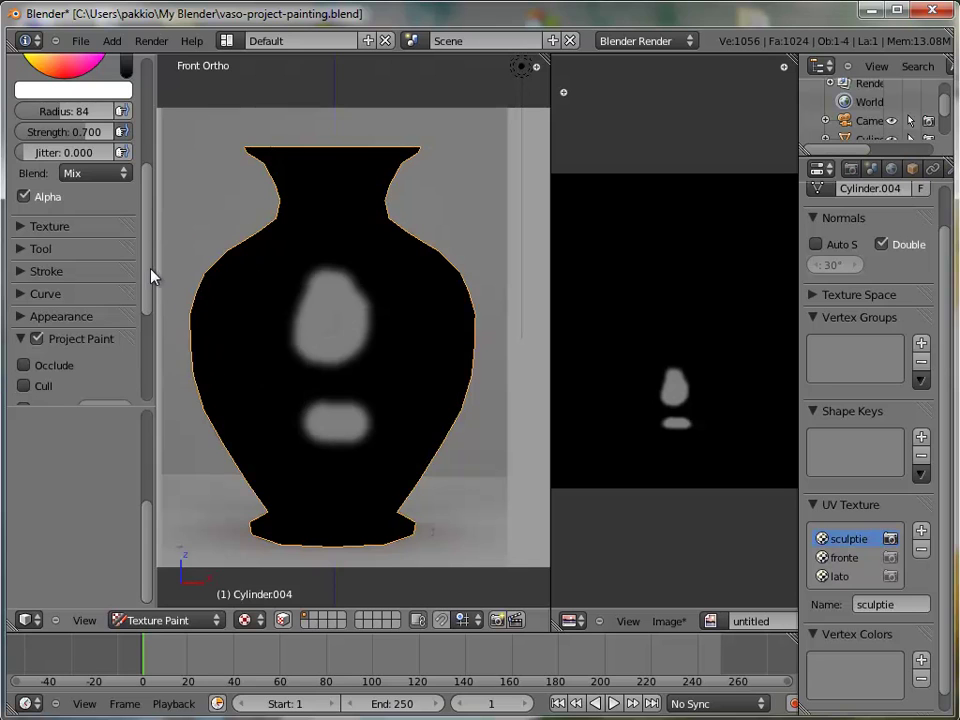
scroll(145, 285, "down", 2)
scroll(146, 300, "down", 3)
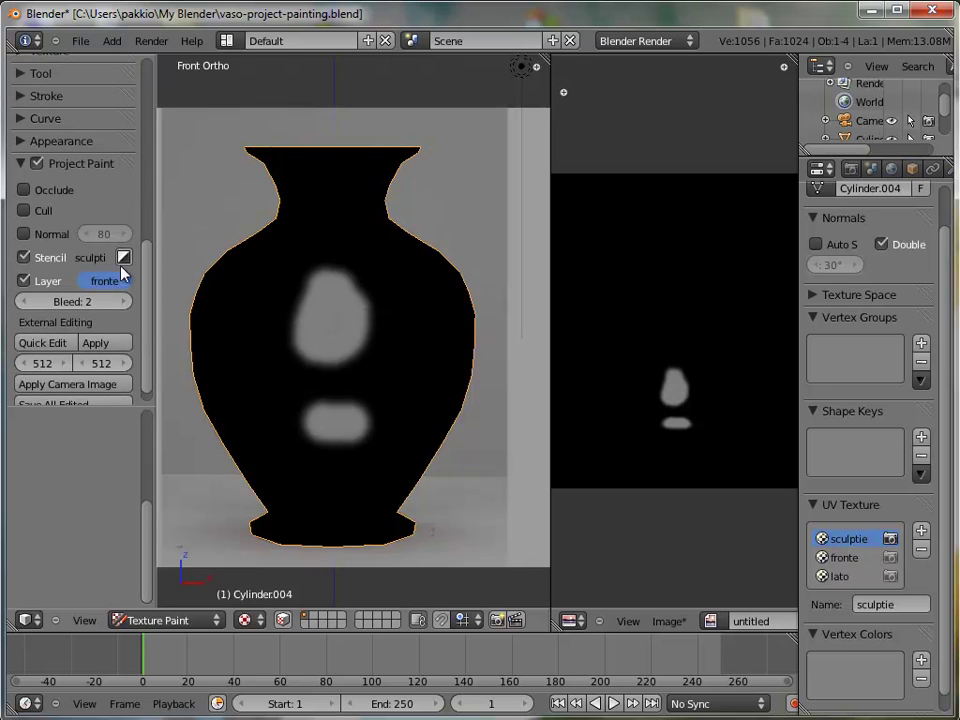
left_click(125, 236)
left_click(125, 236)
left_click(83, 239)
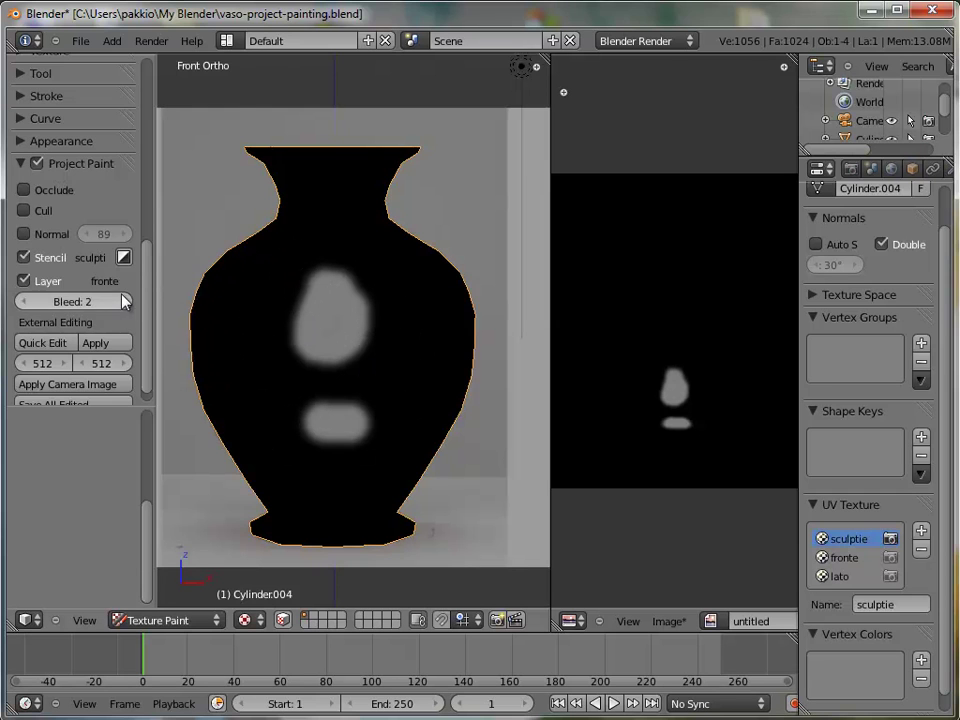
Step: Clone-paint the ceramic decoration across the vase front in Front Ortho view
scroll(148, 279, "up", 1)
left_click_drag(148, 279, 148, 161)
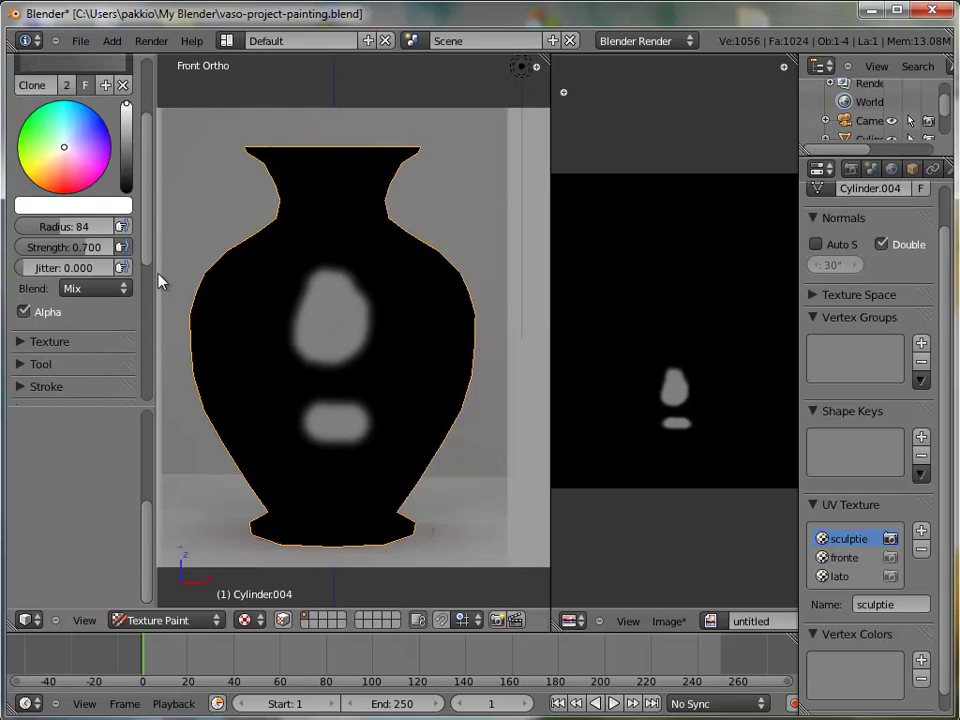
mouse_move(330, 305)
left_mouse_down()
mouse_move(338, 289)
mouse_move(347, 349)
mouse_move(422, 296)
mouse_move(305, 252)
mouse_move(349, 272)
mouse_move(356, 257)
mouse_move(343, 390)
mouse_move(372, 390)
mouse_move(416, 285)
mouse_move(409, 499)
mouse_move(253, 520)
mouse_move(317, 392)
mouse_move(246, 454)
mouse_move(236, 377)
mouse_move(268, 249)
mouse_move(257, 178)
mouse_move(396, 171)
mouse_move(418, 154)
mouse_move(384, 208)
left_mouse_up()
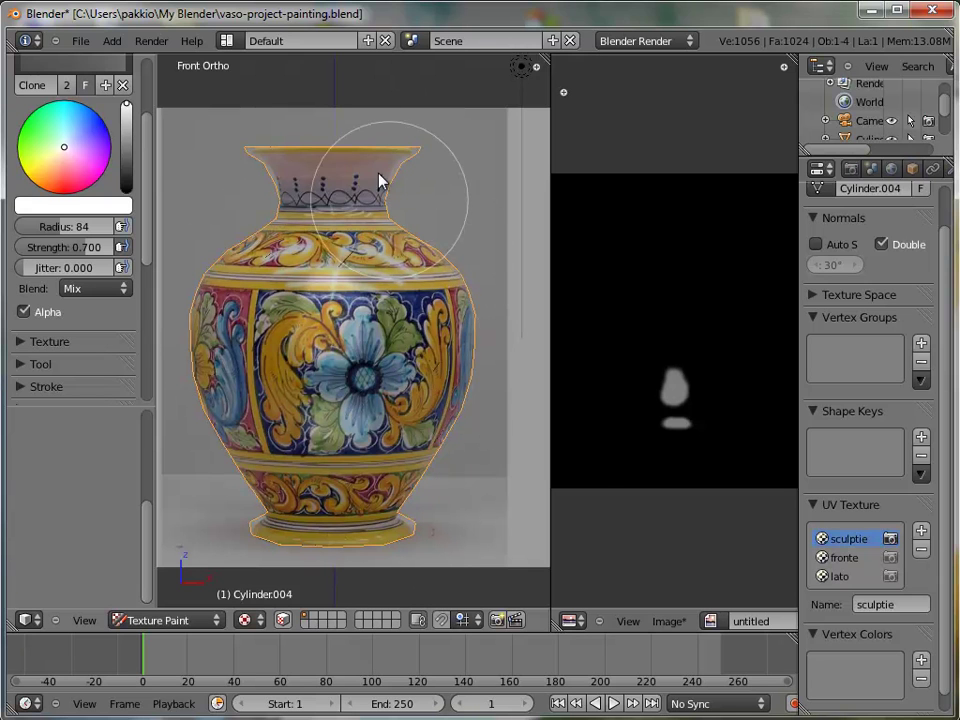
Step: Display the painted texture in the image editor and switch to Right Ortho view
left_click(352, 285)
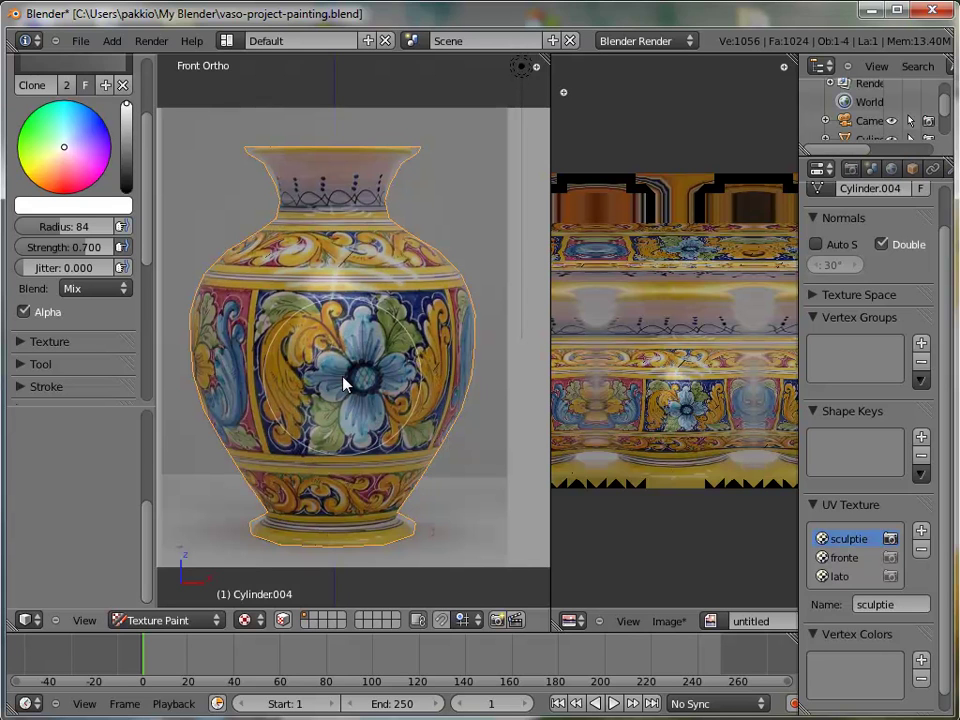
key("KP_3")
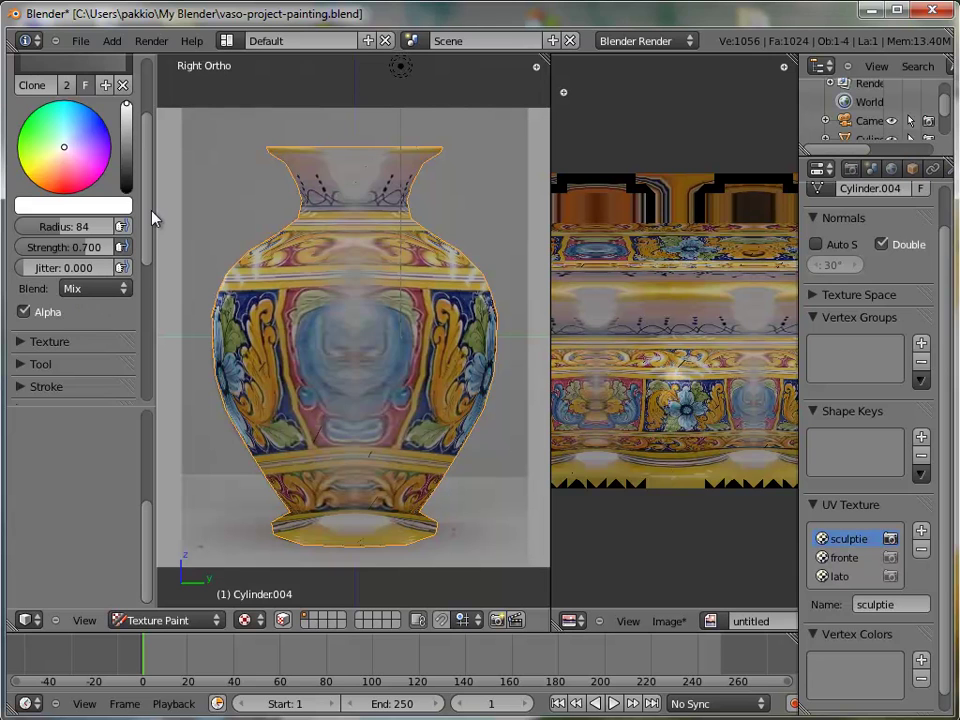
Step: Set lato as the clone source layer and shrink the brush radius to 49
left_click_drag(150, 218, 141, 355)
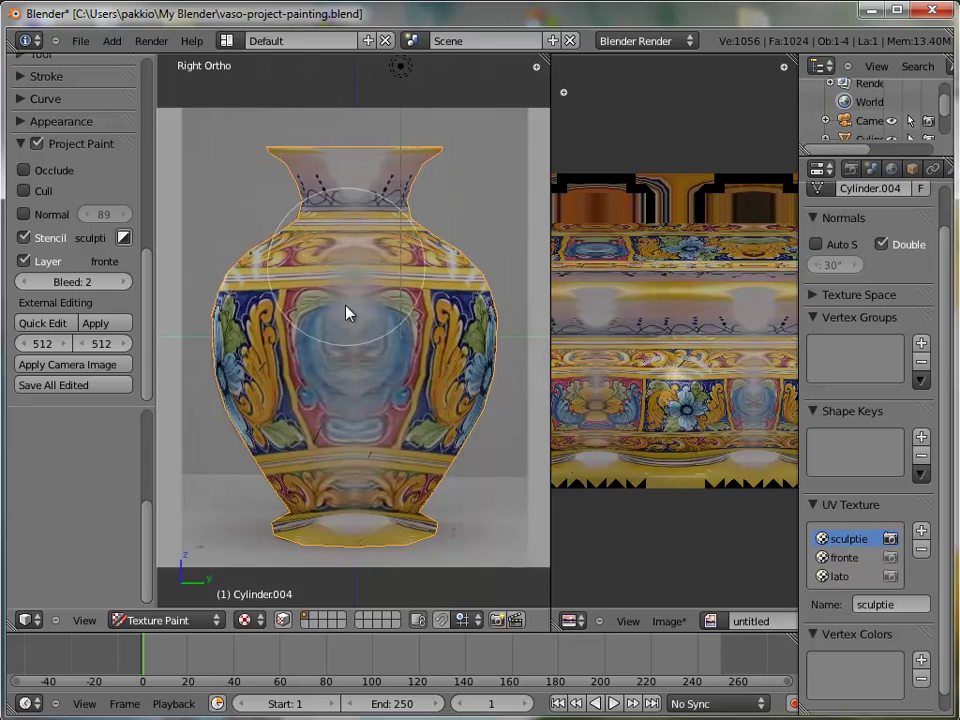
left_click(104, 261)
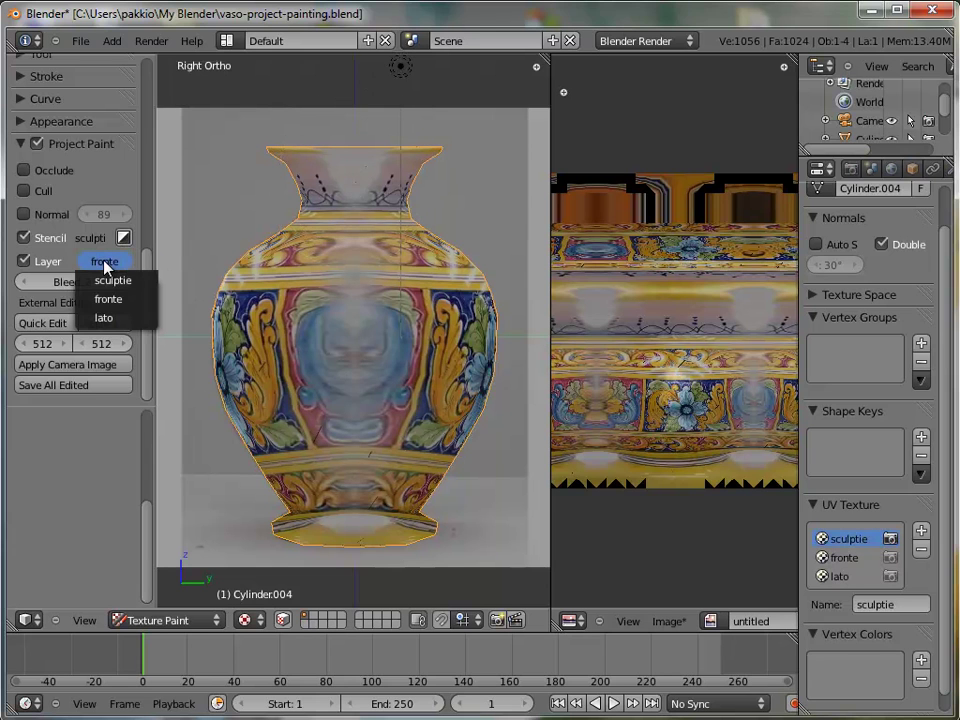
left_click(110, 319)
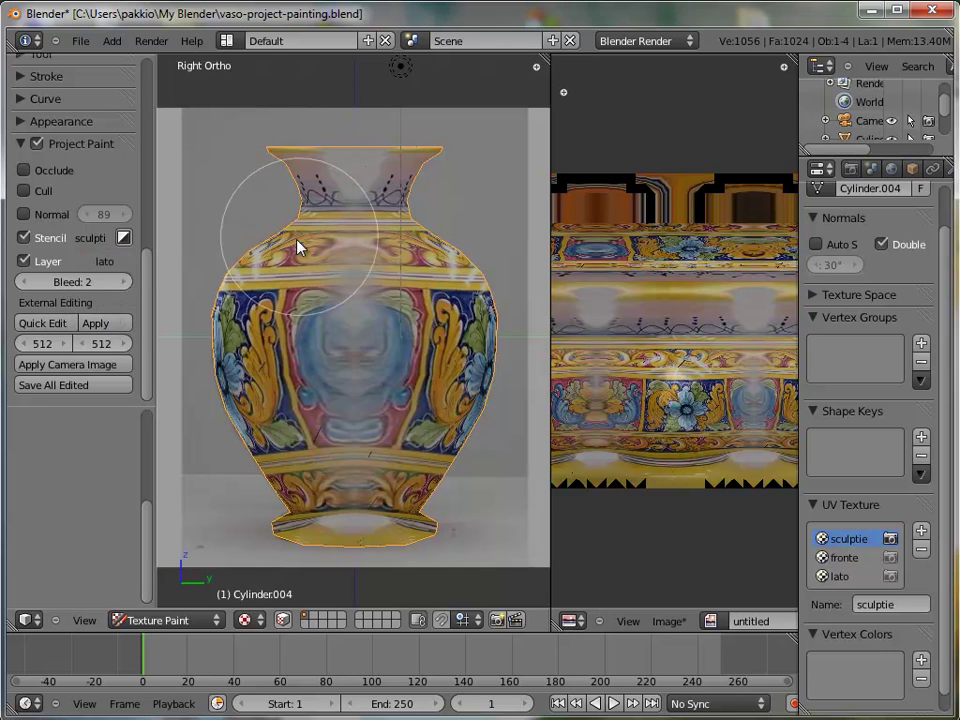
left_click_drag(147, 263, 150, 156)
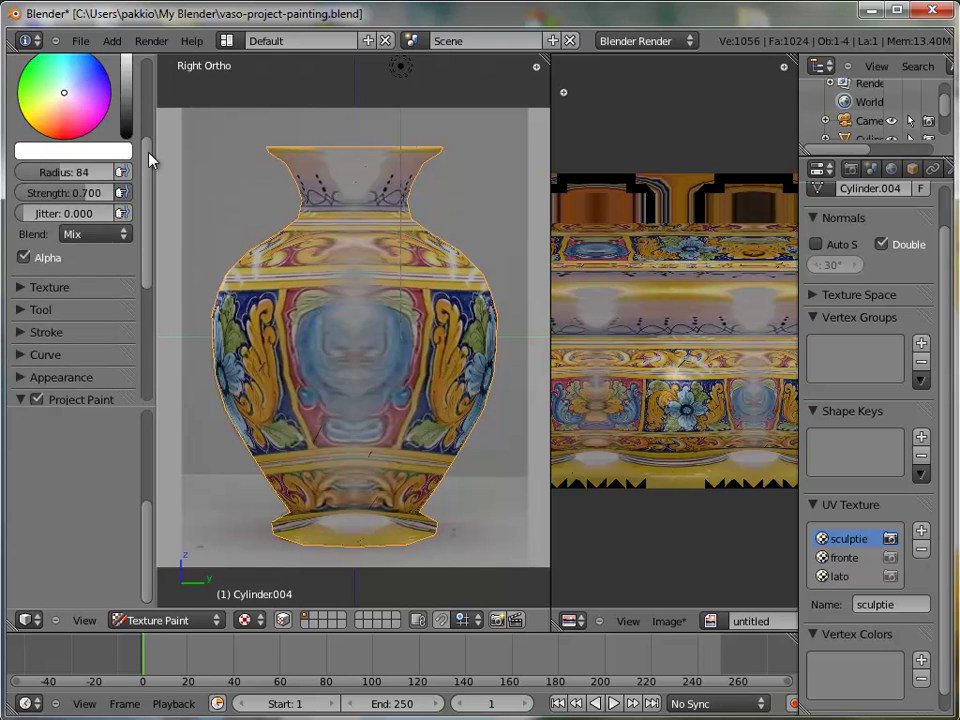
left_click_drag(60, 192, 47, 189)
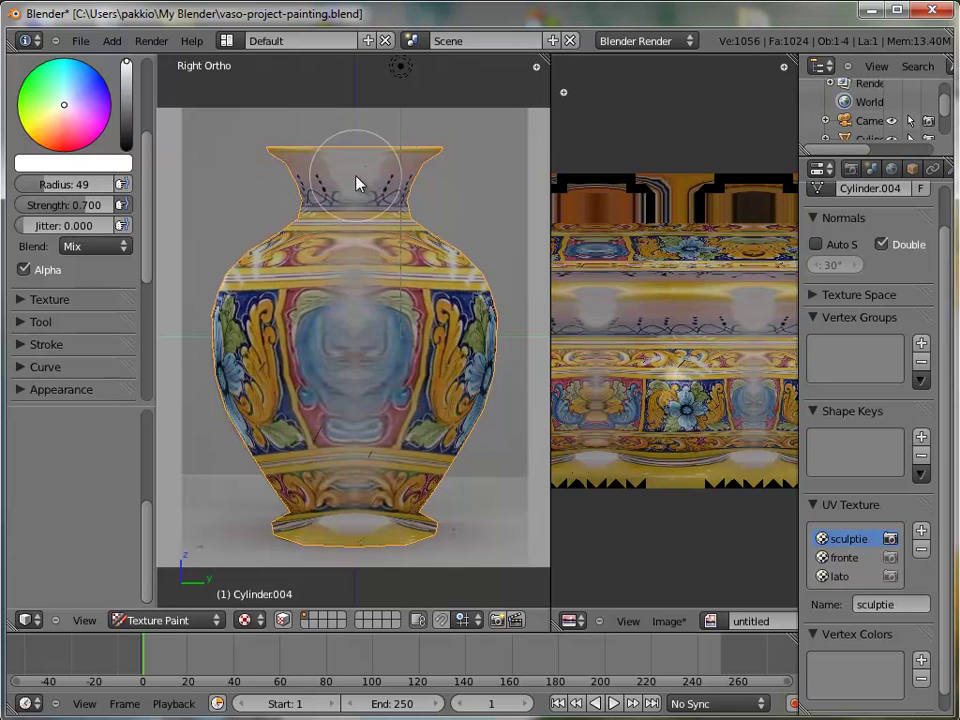
Step: Clone the side pattern down the vase's neck and body, then orbit to a tilted view
mouse_move(333, 163)
left_mouse_down()
mouse_move(289, 158)
mouse_move(388, 164)
mouse_move(360, 246)
mouse_move(364, 236)
mouse_move(385, 310)
mouse_move(375, 364)
mouse_move(392, 386)
mouse_move(321, 362)
mouse_move(339, 347)
mouse_move(359, 409)
mouse_move(339, 523)
mouse_move(390, 521)
mouse_move(354, 523)
left_mouse_up()
mouse_move(380, 378)
left_mouse_down()
mouse_move(369, 216)
mouse_move(369, 463)
mouse_move(313, 313)
mouse_move(321, 306)
mouse_move(296, 281)
mouse_move(283, 285)
mouse_move(403, 251)
mouse_move(373, 251)
mouse_move(395, 285)
mouse_move(386, 459)
mouse_move(332, 360)
mouse_move(324, 510)
mouse_move(339, 407)
mouse_move(362, 355)
left_mouse_up()
mouse_move(332, 349)
middle_mouse_down()
mouse_move(450, 354)
mouse_move(432, 372)
mouse_move(497, 343)
mouse_move(549, 347)
mouse_move(332, 358)
mouse_move(407, 364)
mouse_move(375, 375)
mouse_move(340, 375)
mouse_move(339, 364)
mouse_move(414, 386)
mouse_move(373, 403)
mouse_move(335, 397)
mouse_move(426, 332)
mouse_move(358, 328)
mouse_move(320, 300)
mouse_move(281, 313)
mouse_move(424, 347)
mouse_move(503, 343)
mouse_move(527, 366)
mouse_move(355, 362)
mouse_move(339, 343)
mouse_move(369, 336)
mouse_move(390, 300)
mouse_move(401, 392)
mouse_move(328, 279)
mouse_move(344, 357)
mouse_move(270, 343)
mouse_move(279, 352)
mouse_move(285, 343)
mouse_move(276, 338)
mouse_move(317, 321)
mouse_move(315, 399)
mouse_move(315, 388)
middle_mouse_up()
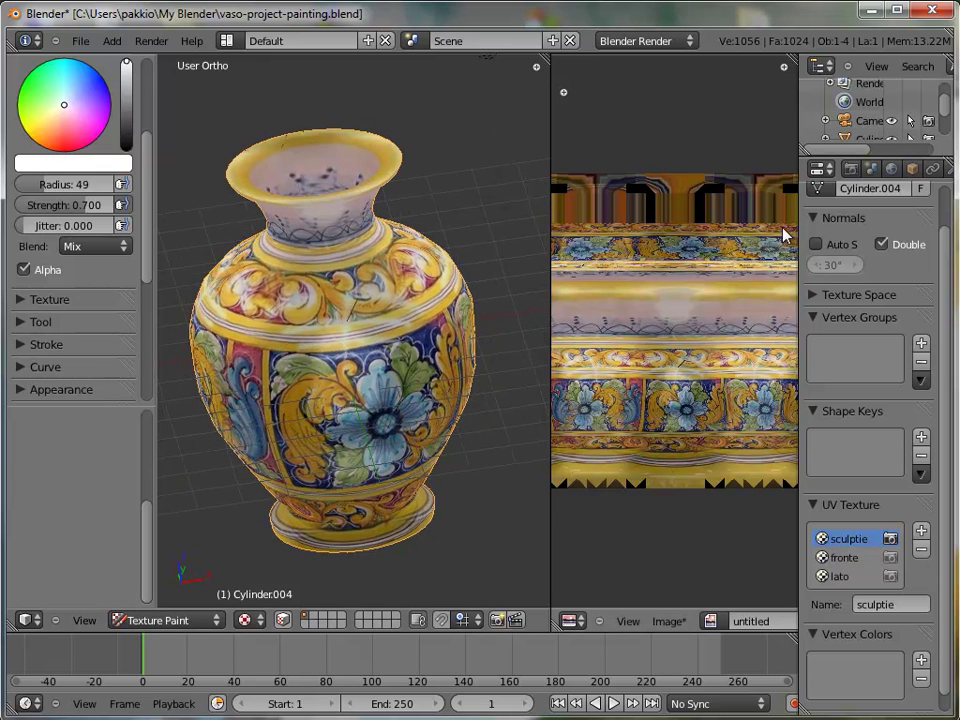
Step: Widen the image editor, then orbit and zoom to inspect the vase's base
left_click_drag(550, 325, 453, 329)
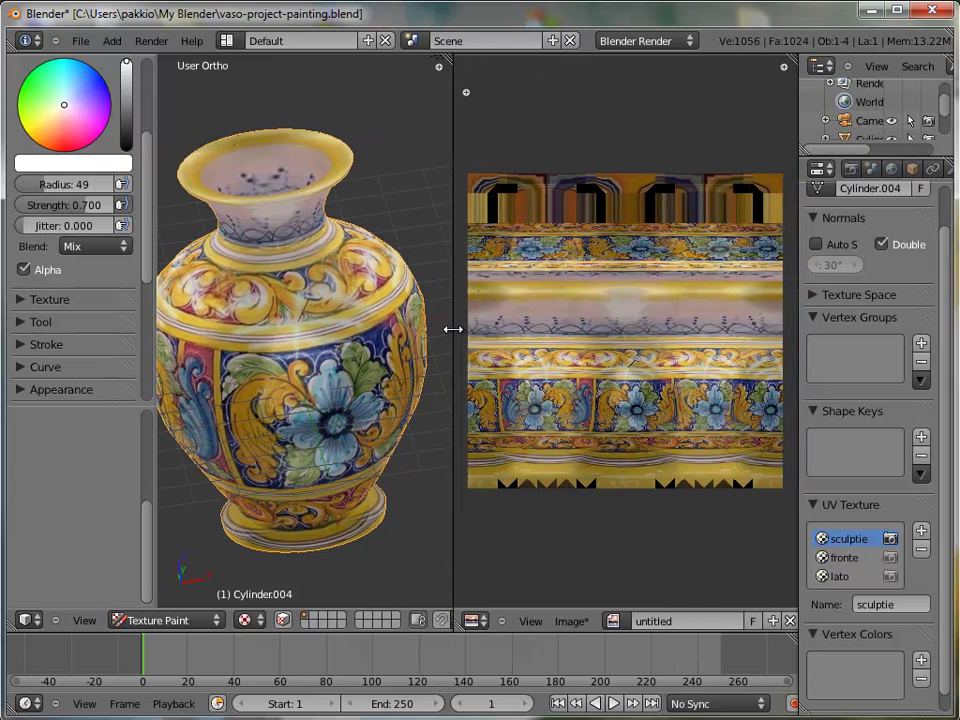
mouse_move(326, 435)
middle_mouse_down()
mouse_move(313, 189)
mouse_move(300, 144)
mouse_move(313, 432)
middle_mouse_up()
scroll(313, 432, "up", 2)
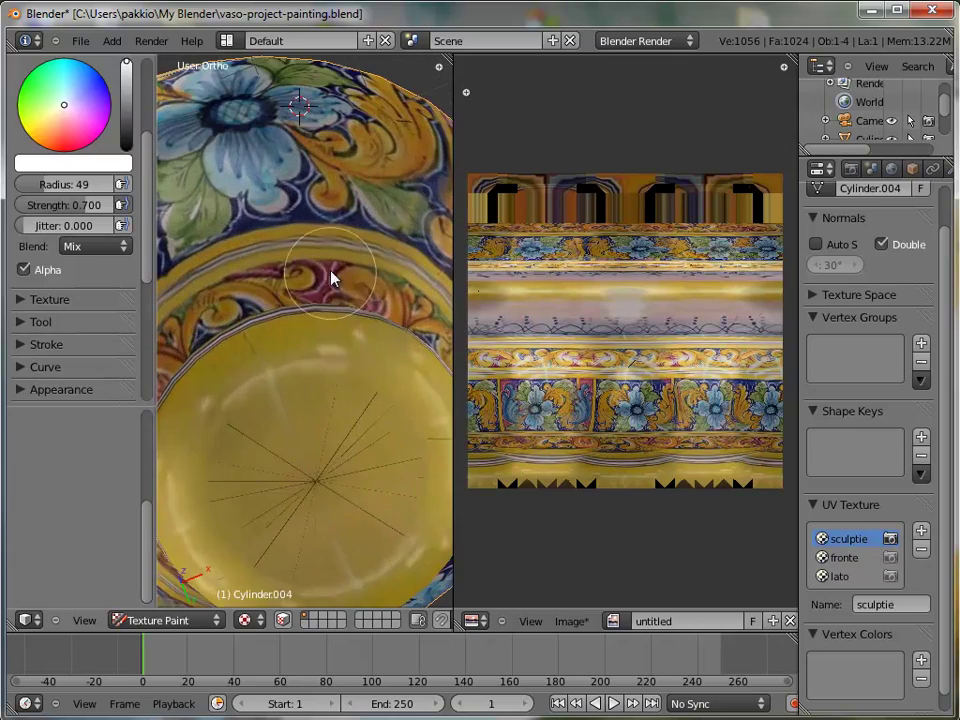
scroll(336, 236, "up", 2)
scroll(323, 320, "up", 2)
scroll(323, 320, "down", 2)
scroll(326, 401, "down", 3)
mouse_move(336, 414)
middle_mouse_down()
mouse_move(347, 306)
mouse_move(293, 270)
mouse_move(265, 405)
mouse_move(289, 510)
mouse_move(274, 579)
middle_mouse_up()
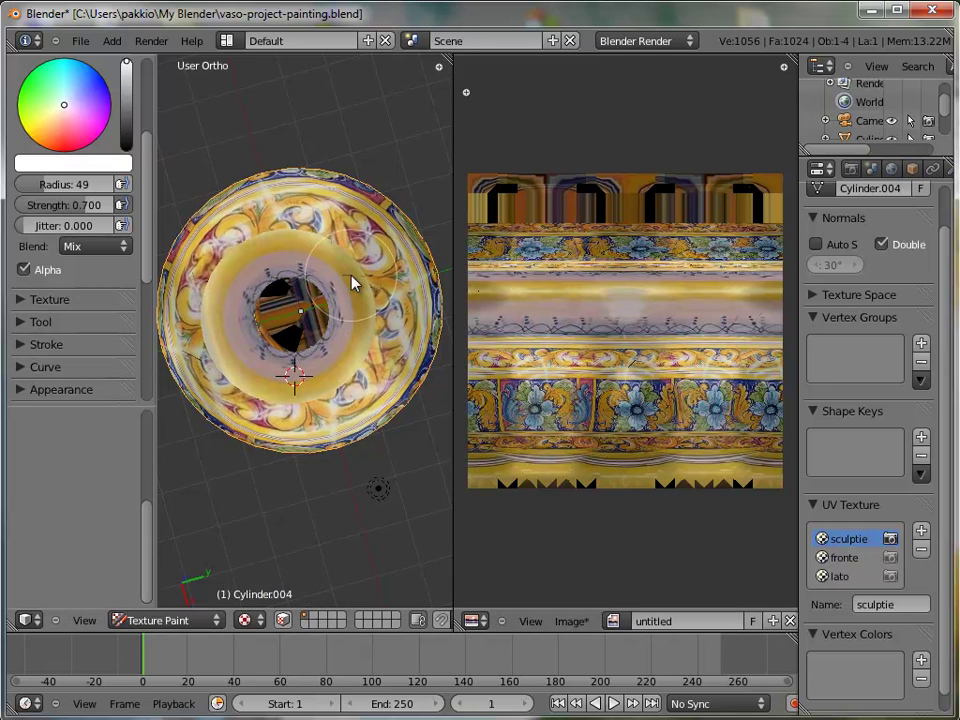
scroll(312, 322, "up", 3)
scroll(312, 322, "up", 2)
scroll(312, 322, "down", 5)
Step: Inspect the vase opening from several angles and dab a touch-up onto the texture's middle
middle_click_drag(312, 322, 306, 306)
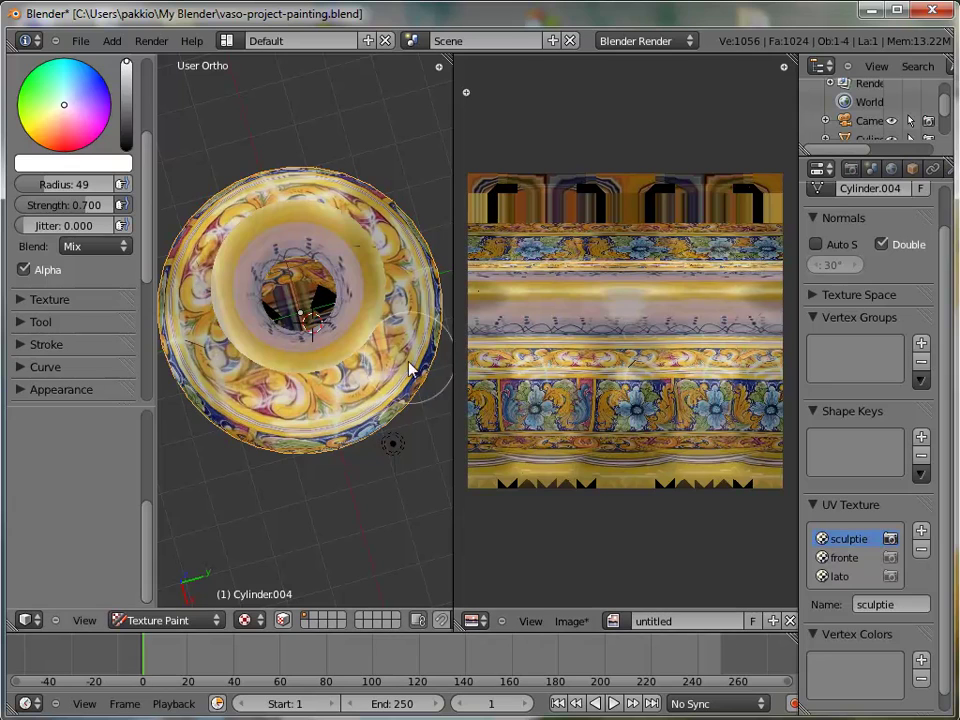
mouse_move(326, 428)
middle_mouse_down()
mouse_move(323, 278)
mouse_move(336, 220)
middle_mouse_up()
middle_click_drag(348, 313, 306, 428)
left_click(622, 311)
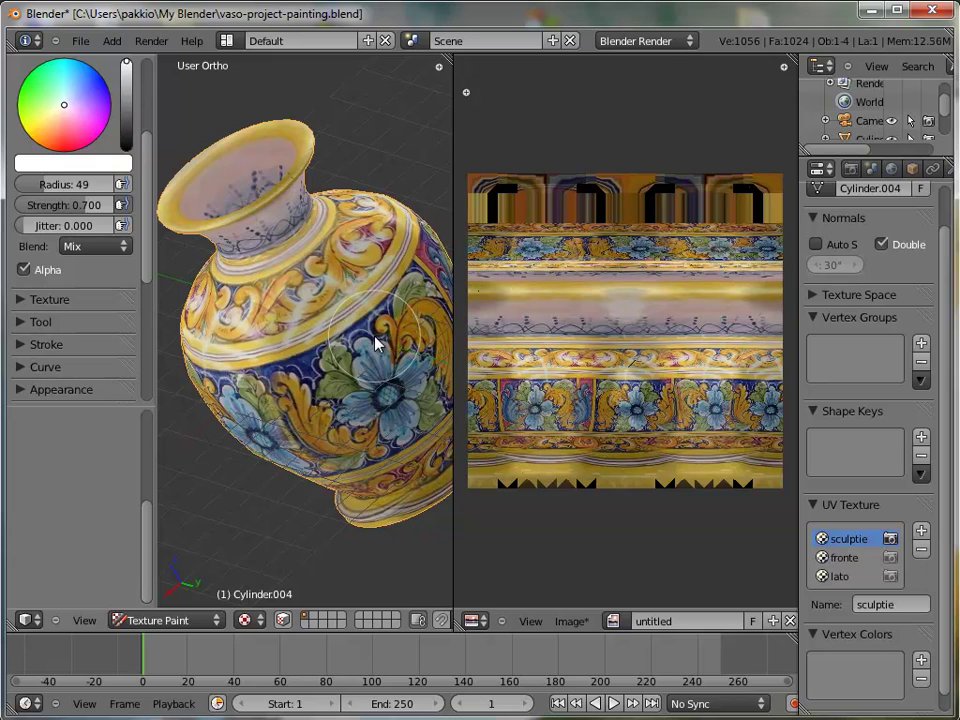
mouse_move(364, 332)
middle_mouse_down()
mouse_move(331, 316)
mouse_move(364, 257)
mouse_move(289, 216)
mouse_move(326, 203)
mouse_move(317, 170)
mouse_move(306, 259)
mouse_move(347, 265)
mouse_move(315, 388)
mouse_move(328, 416)
middle_mouse_up()
mouse_move(311, 298)
middle_mouse_down()
mouse_move(336, 386)
mouse_move(317, 364)
mouse_move(317, 411)
mouse_move(320, 360)
middle_mouse_up()
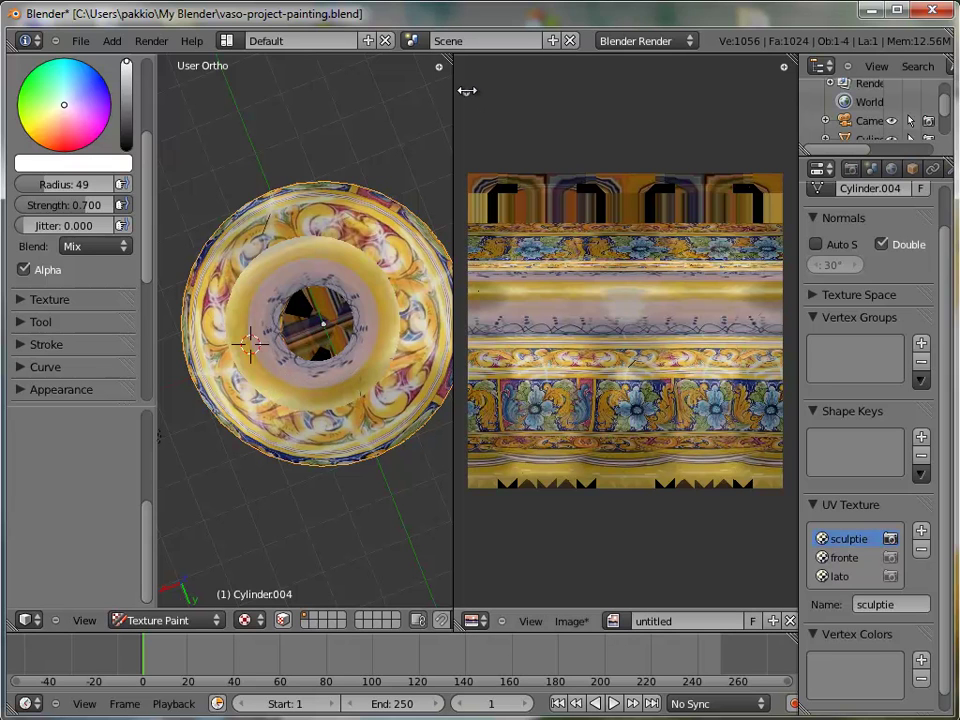
Step: Show and hide the image properties panel, then open the vase's Texture Paint mode dropdown
key("n")
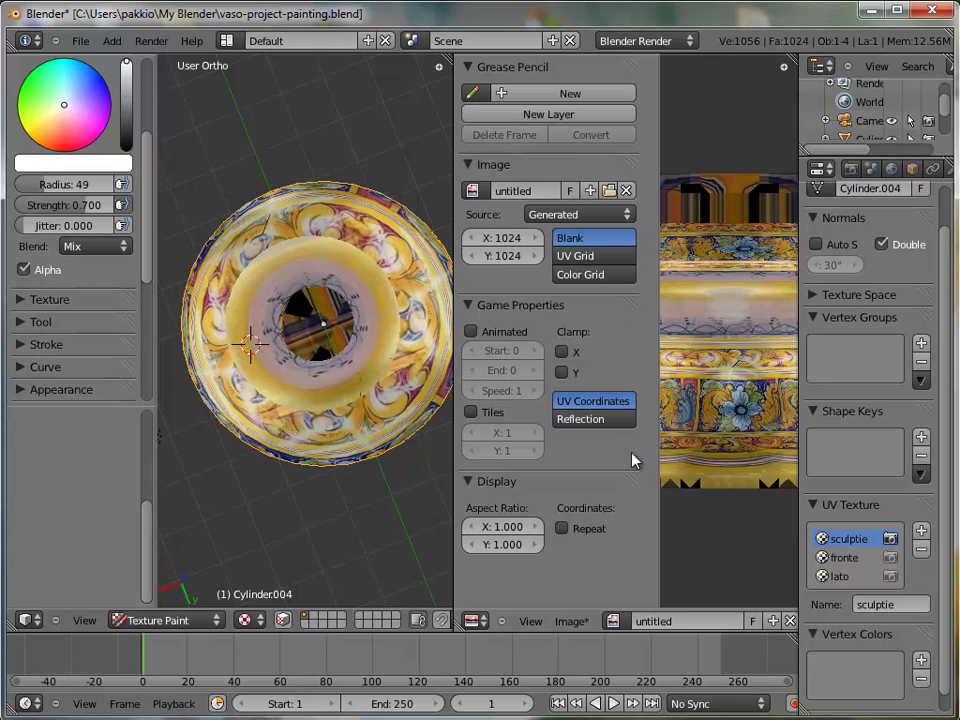
left_click_drag(658, 87, 439, 75)
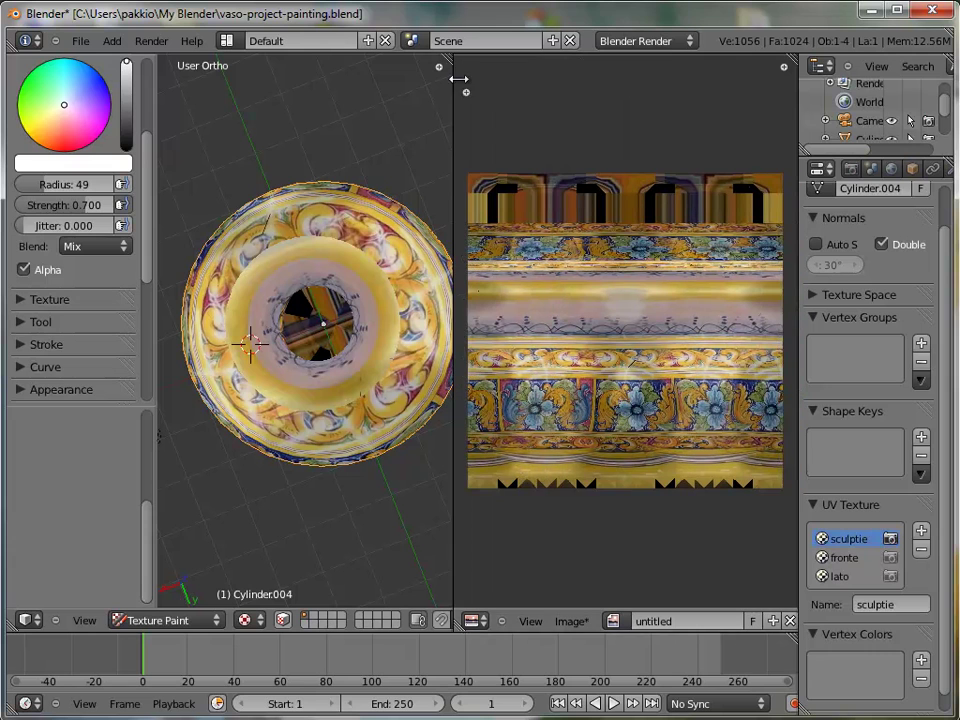
scroll(610, 620, "down", 4)
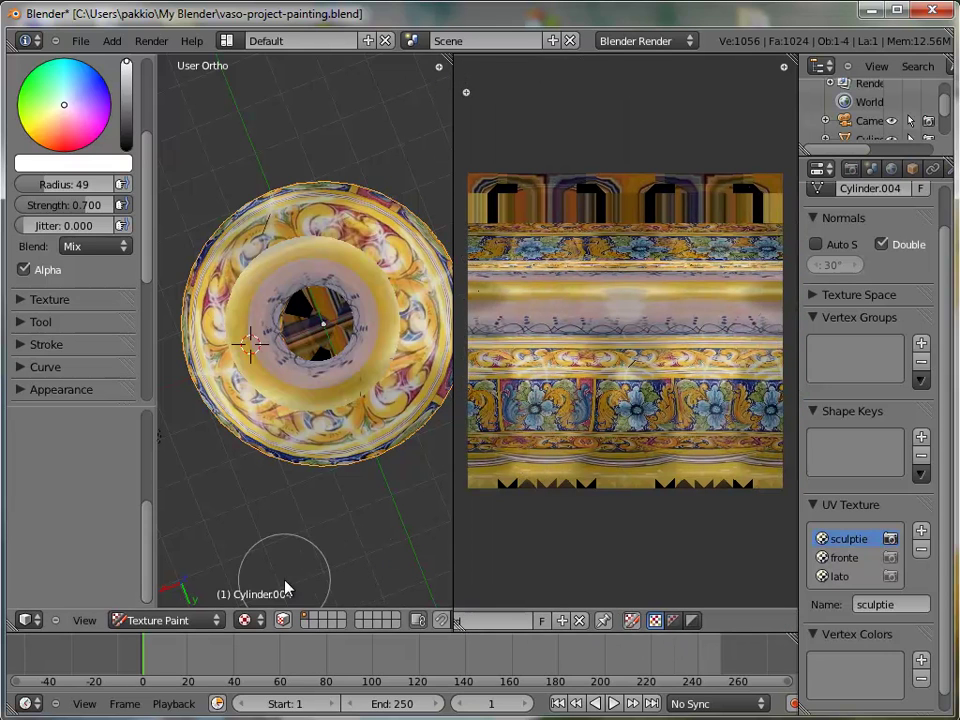
left_click(216, 621)
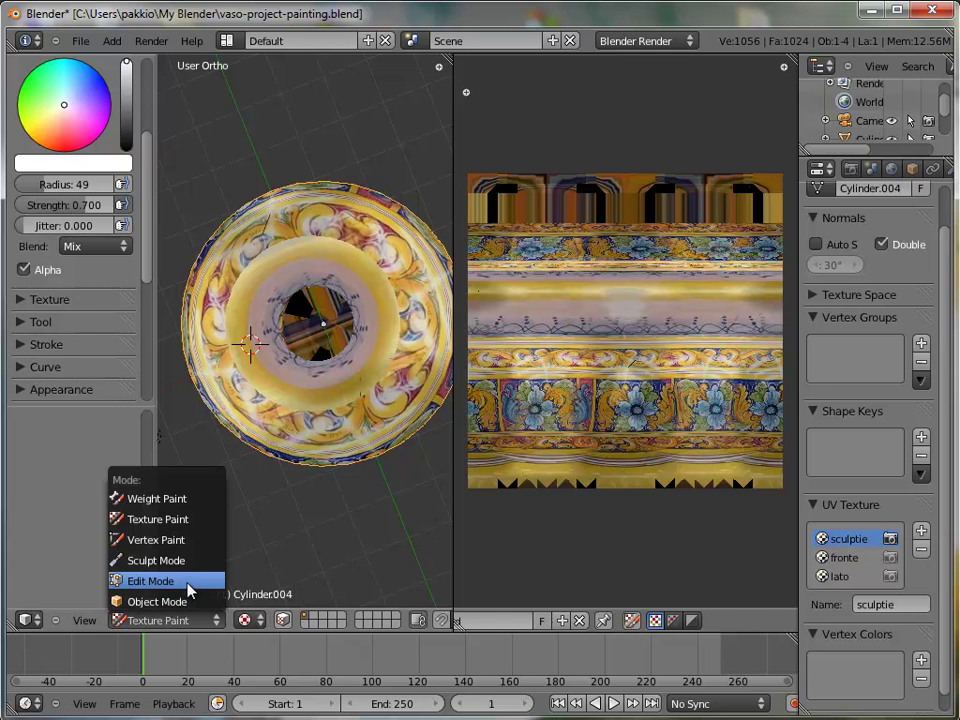
Step: Switch the vase to Edit Mode and show the texture in full colour under the UV layout
left_click(190, 581)
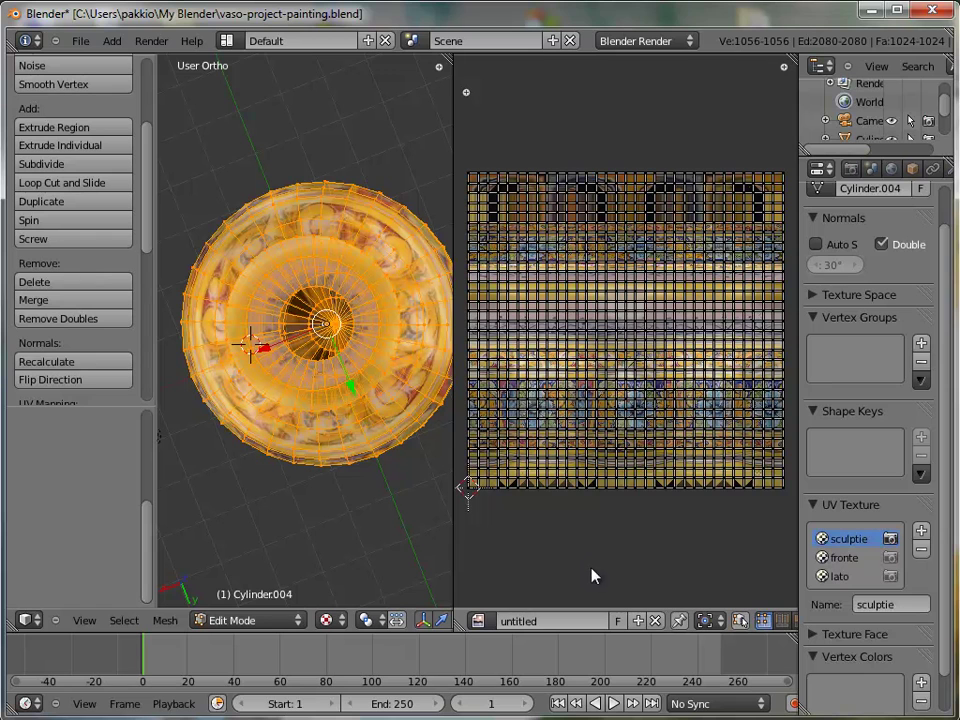
scroll(756, 622, "down", 5)
scroll(700, 621, "down", 3)
scroll(655, 621, "down", 3)
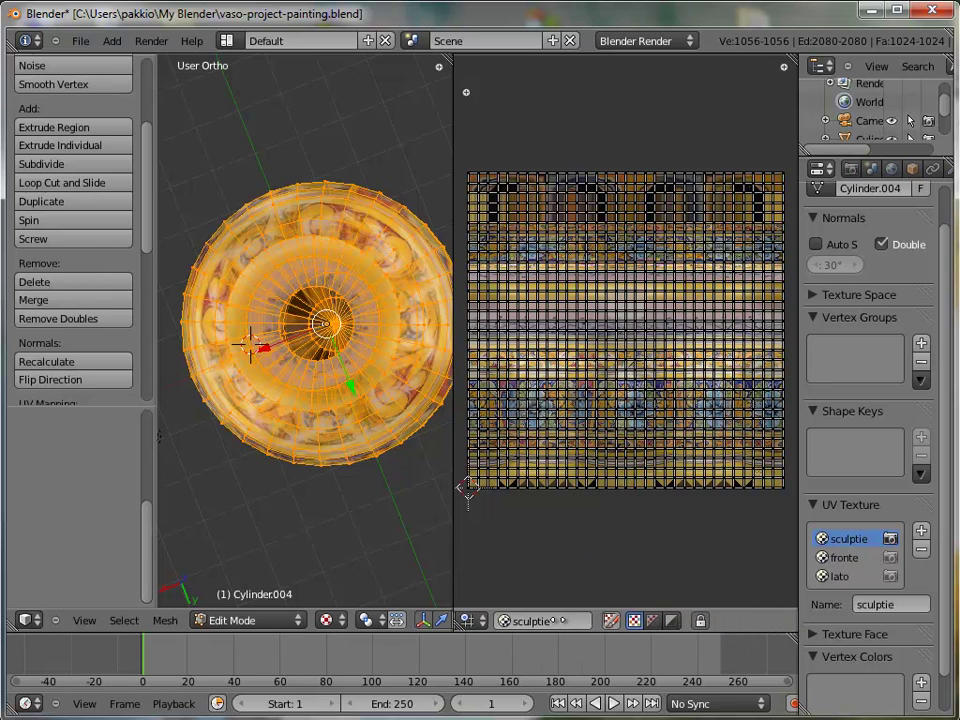
left_click(610, 624)
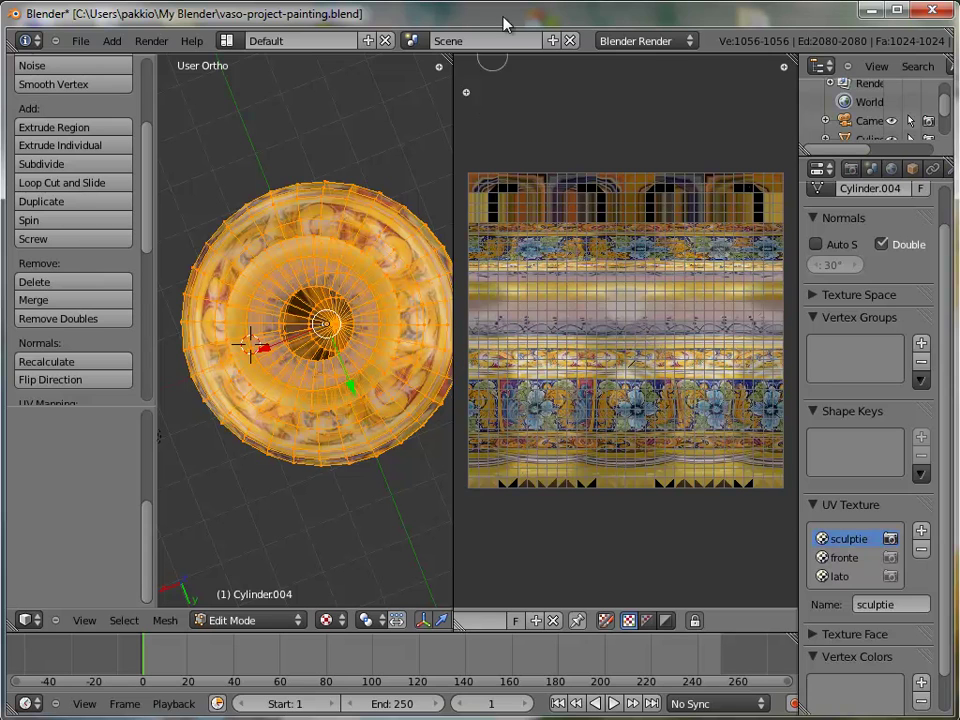
Step: Open the image editor properties, collapse the 3D view tool shelf, and bring the Paint panel into view
key("n")
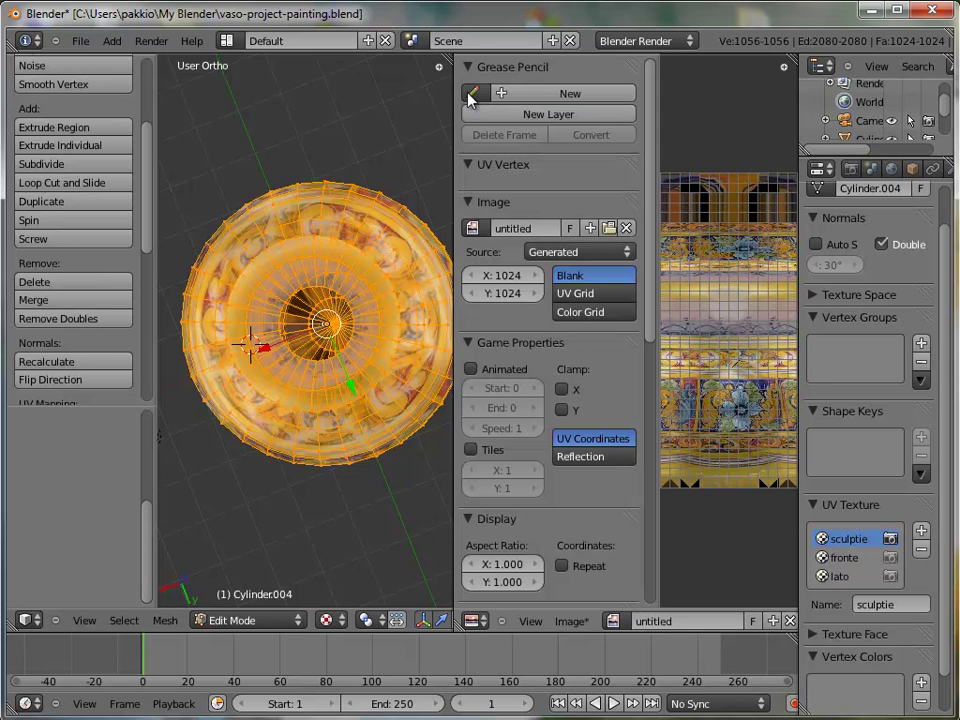
left_click_drag(452, 133, 322, 134)
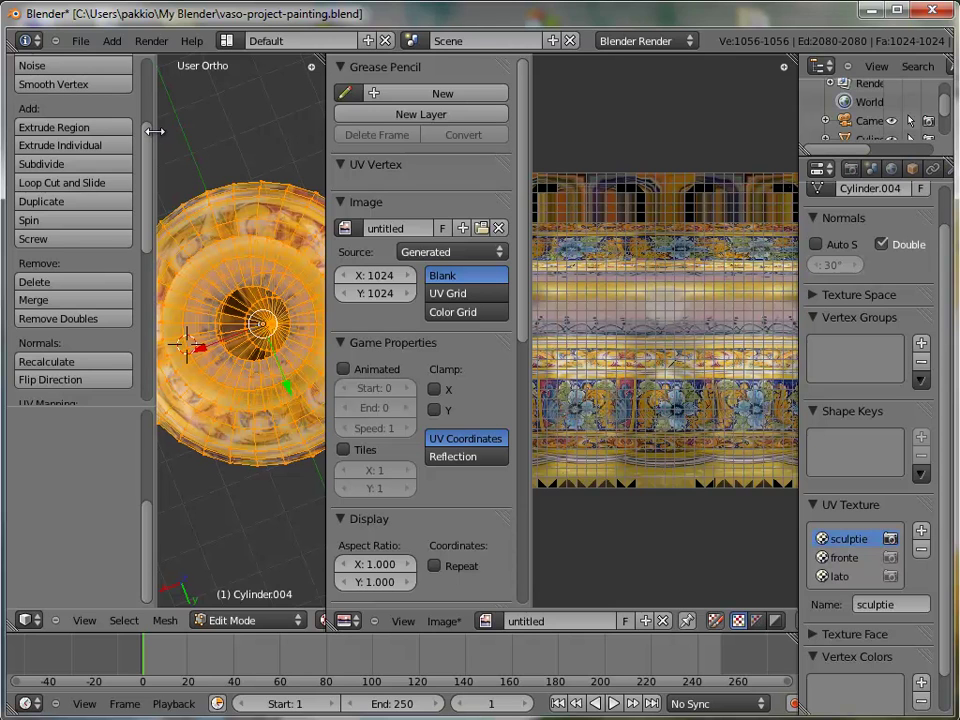
left_click_drag(155, 131, 20, 131)
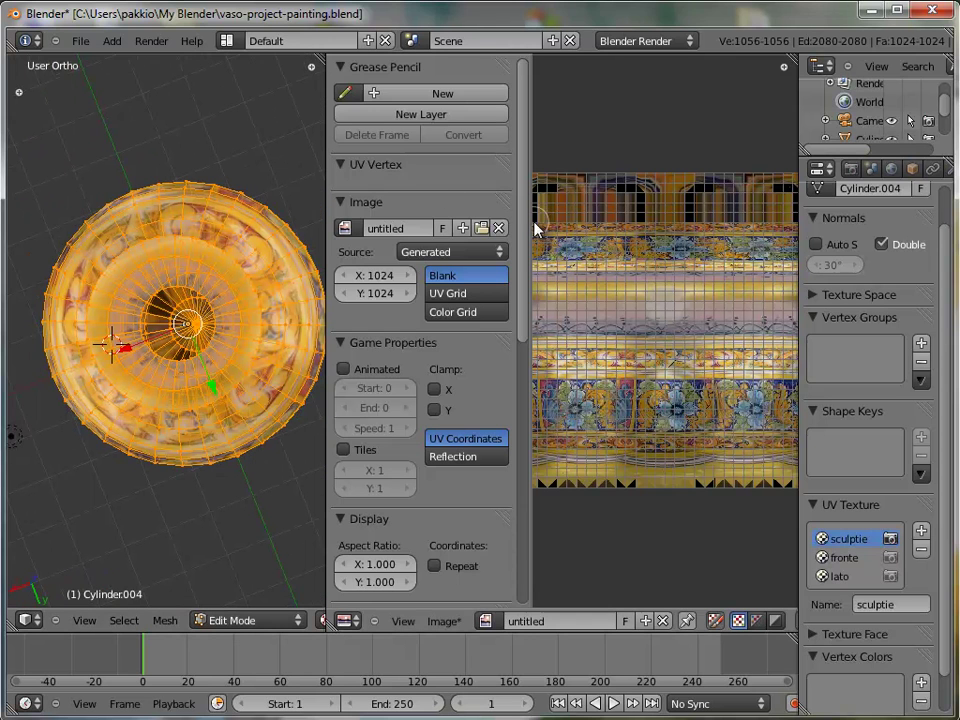
left_click_drag(521, 240, 529, 428)
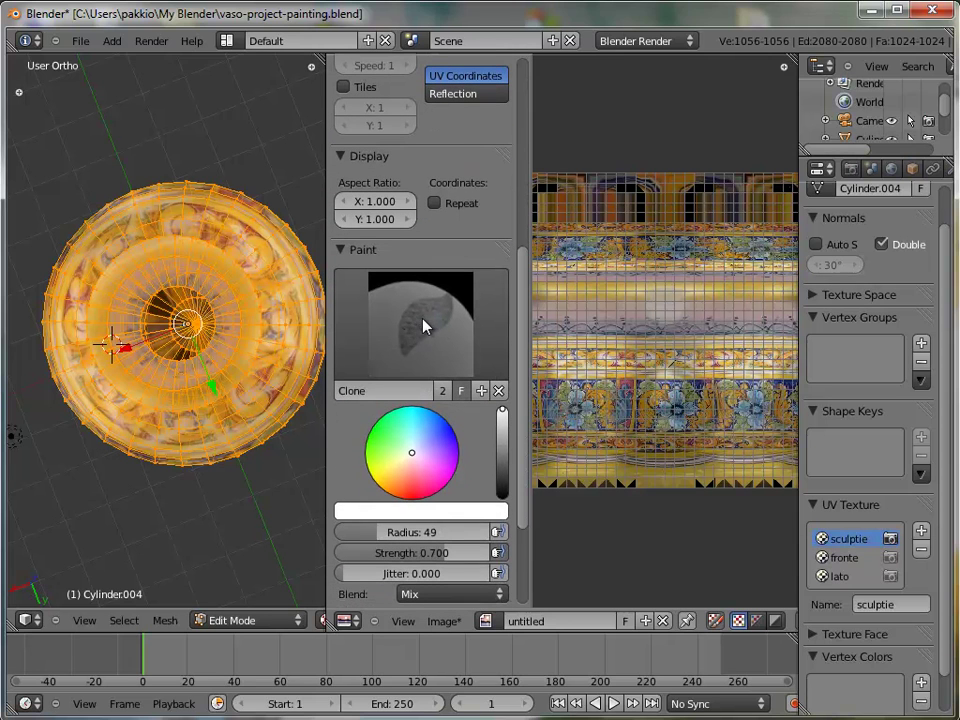
Step: Replace the Clone brush with the Smear brush from the Paint panel's brush list
left_click(423, 325)
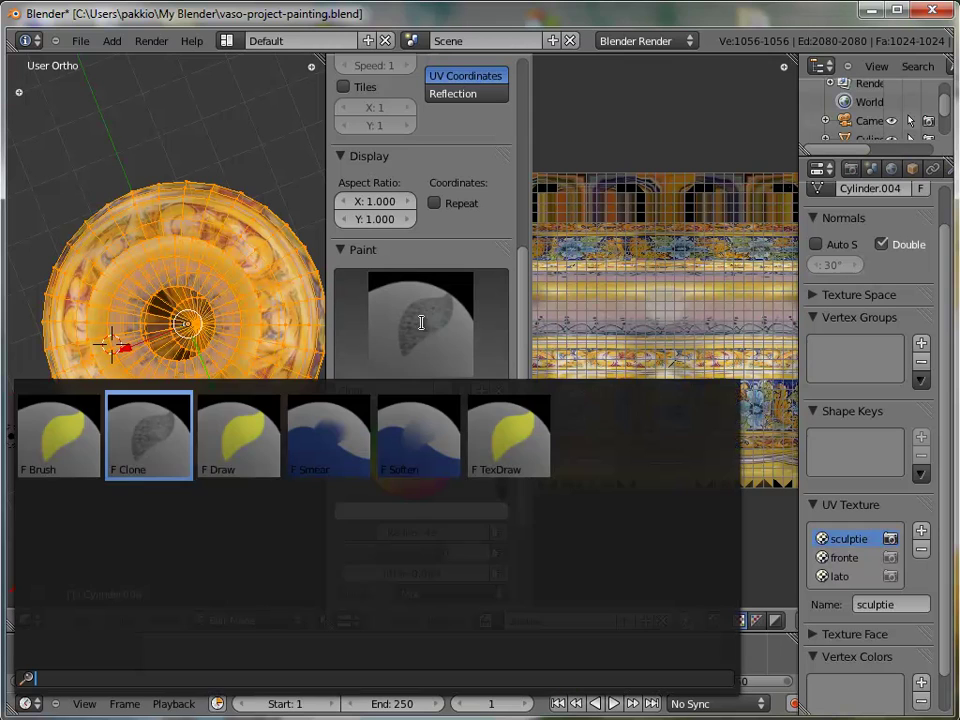
left_click(74, 439)
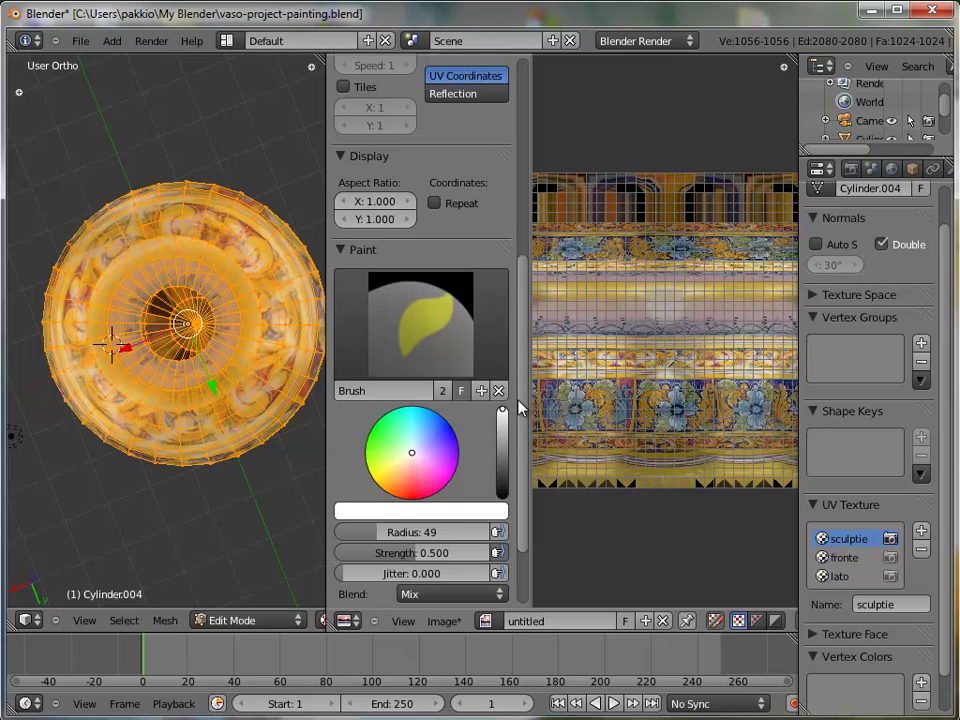
scroll(519, 405, "down", 1)
scroll(521, 422, "down", 1)
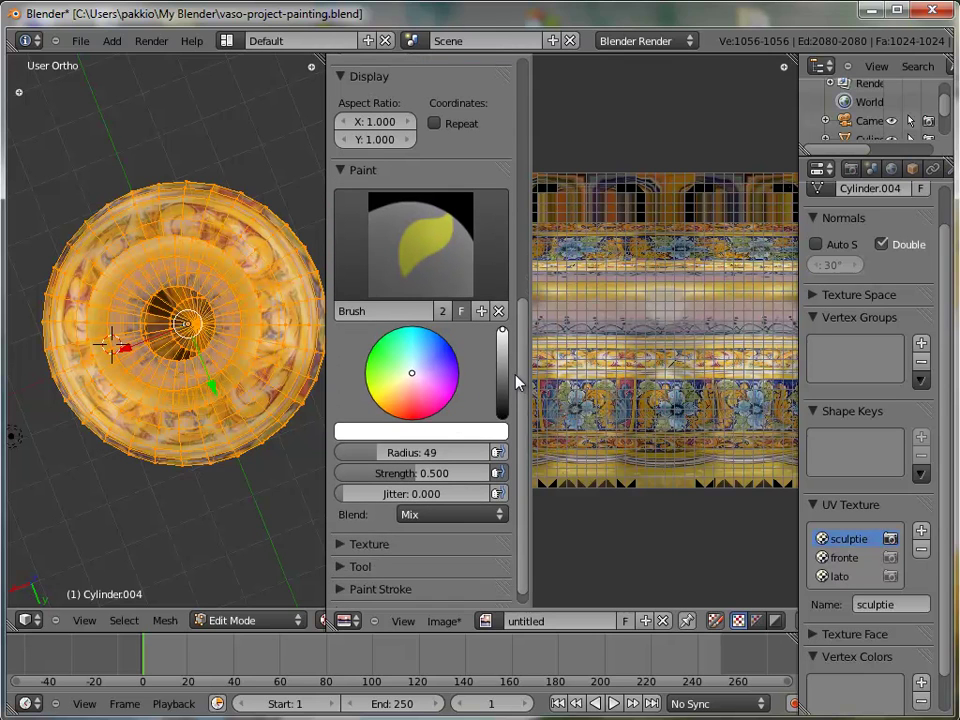
left_click(428, 261)
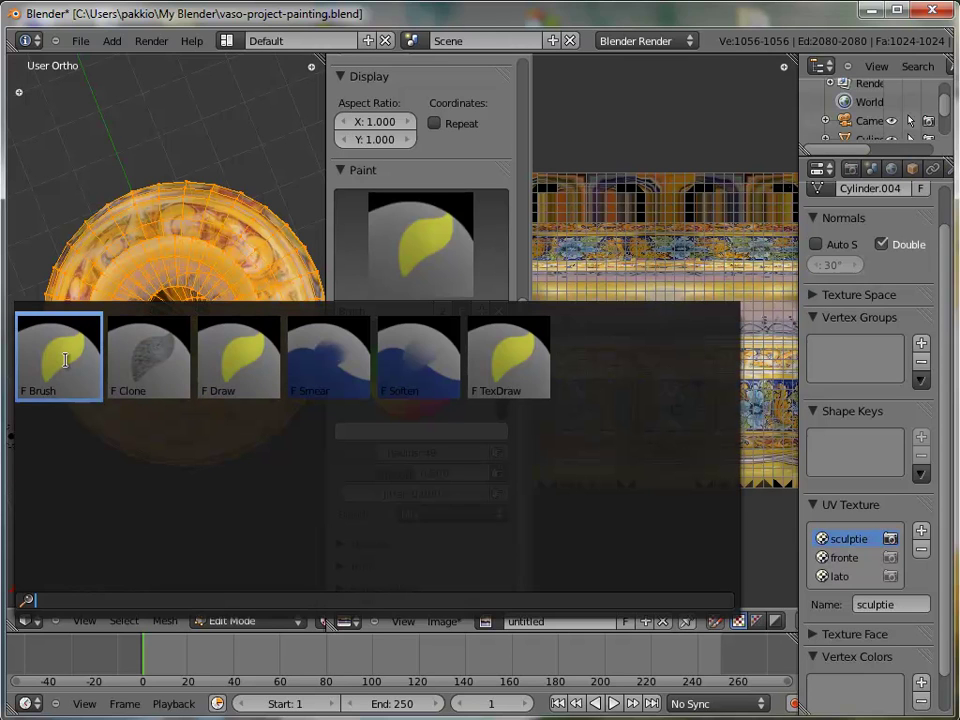
left_click(341, 367)
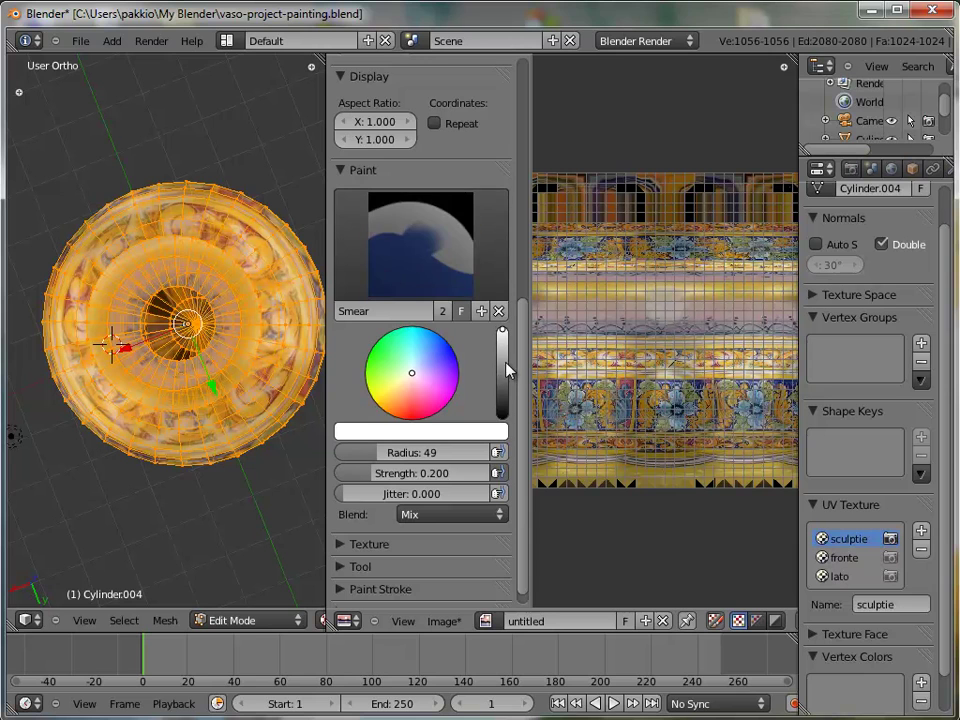
scroll(526, 400, "down", 1)
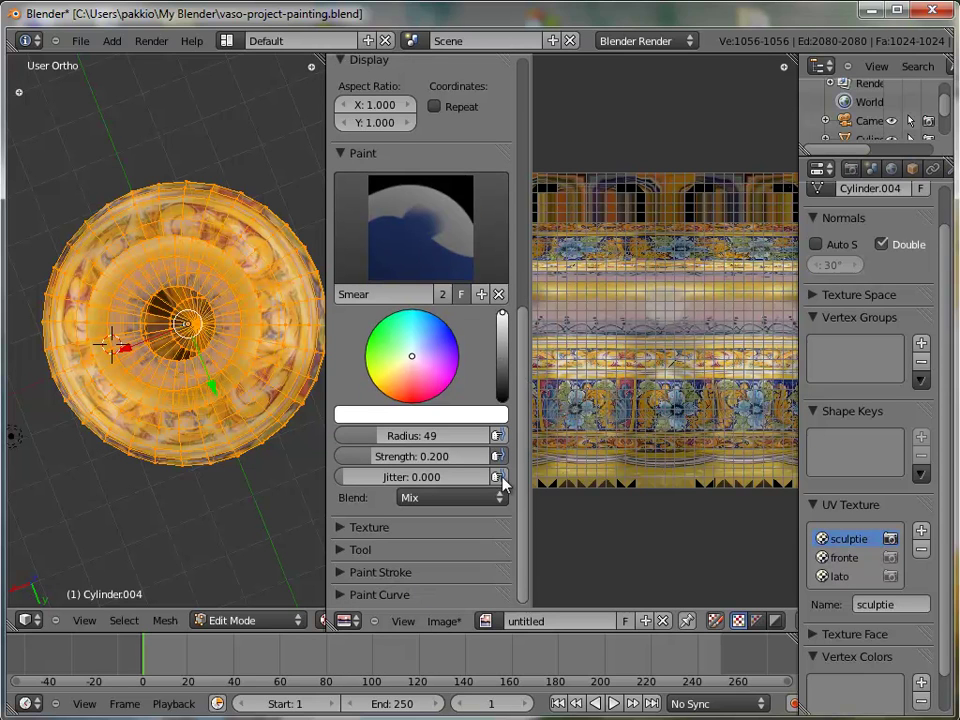
Step: Expand the Tool settings and raise the Smear brush radius to 149
left_click(338, 553)
scroll(519, 437, "down", 3)
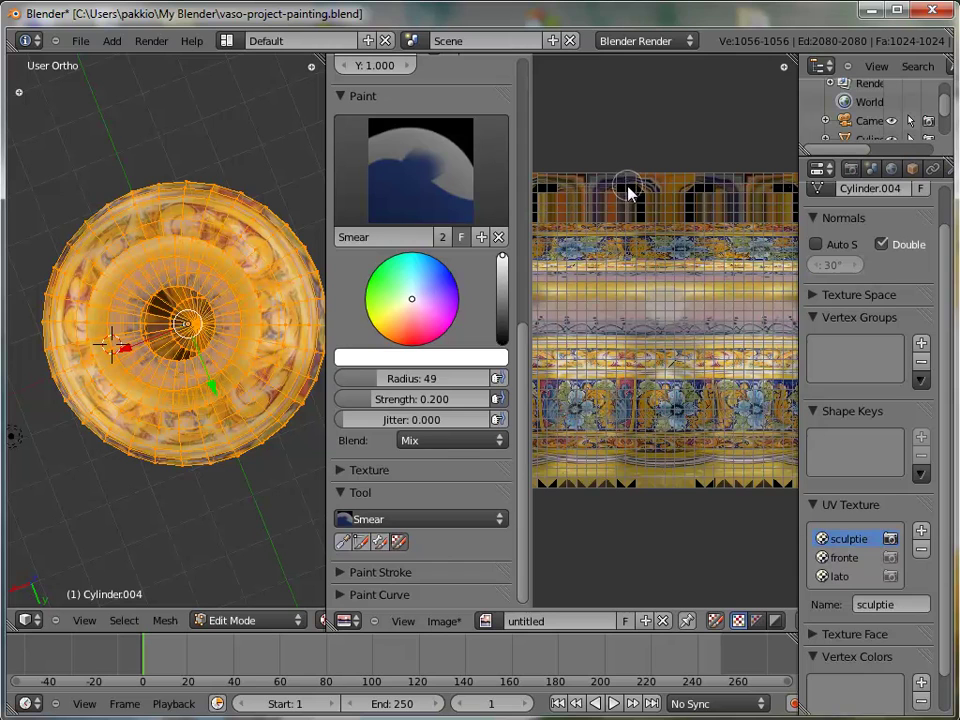
left_click_drag(375, 379, 413, 381)
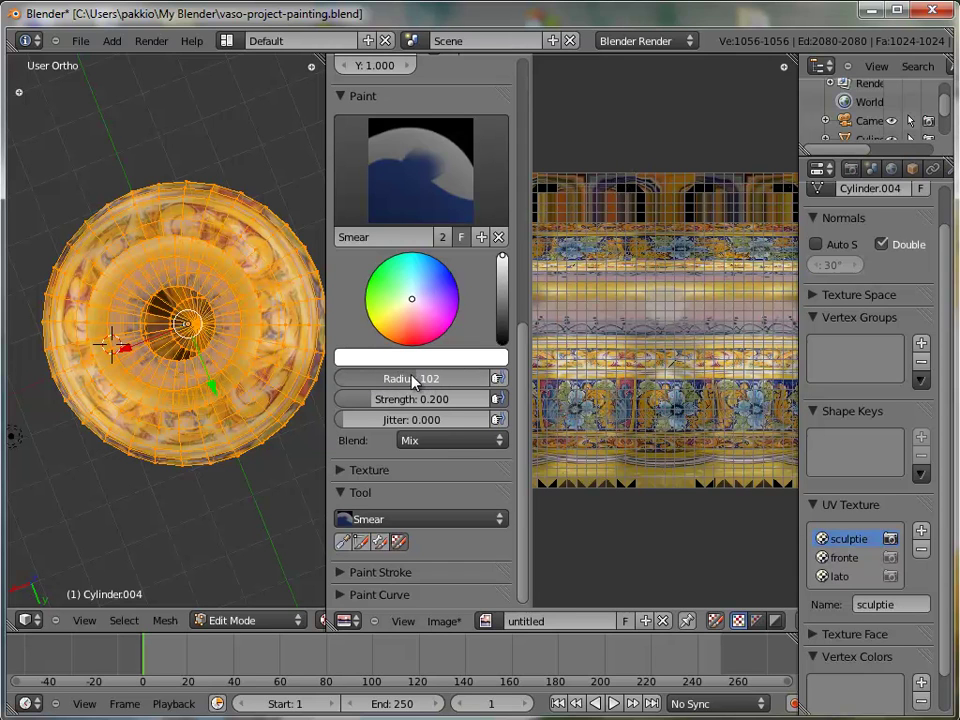
left_click_drag(422, 379, 450, 380)
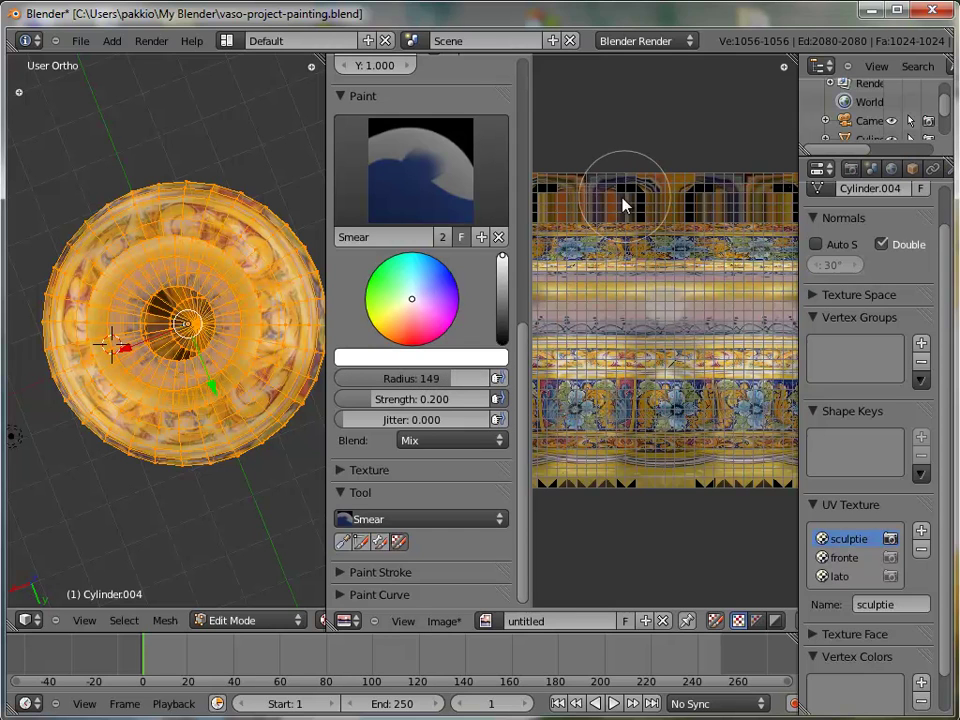
Step: Smear across the dark top row of tiles in the texture
mouse_move(671, 188)
left_mouse_down()
mouse_move(639, 192)
mouse_move(740, 203)
left_mouse_up()
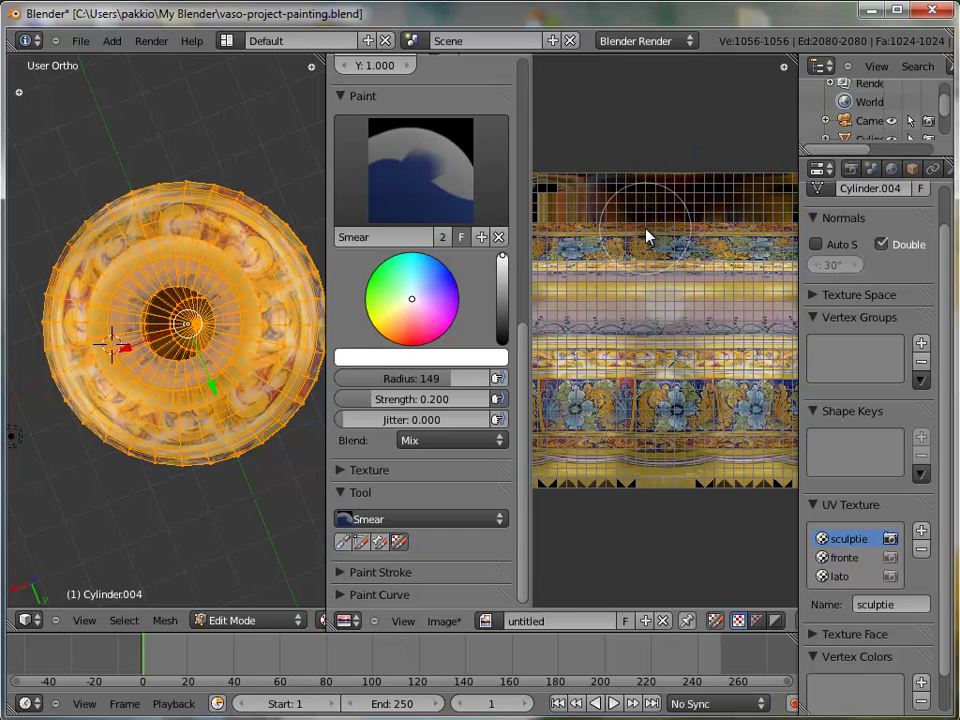
scroll(640, 230, "down", 1)
mouse_move(640, 236)
left_mouse_down()
mouse_move(647, 221)
mouse_move(561, 214)
mouse_move(632, 221)
mouse_move(614, 226)
left_mouse_up()
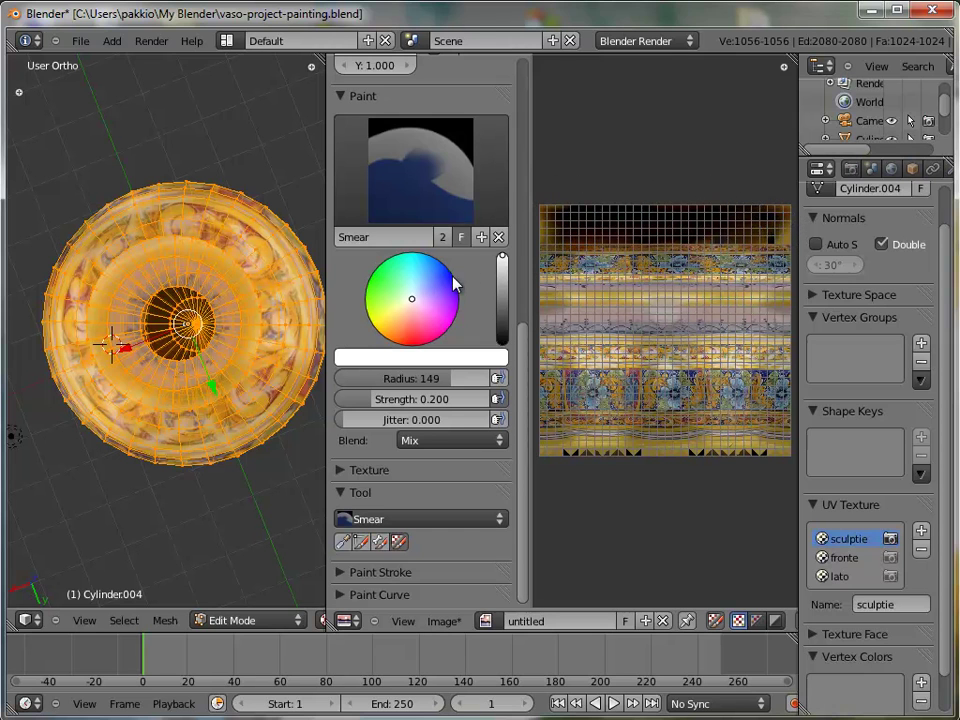
Step: Switch the vase to Object Mode and orbit to a side view
left_click(231, 627)
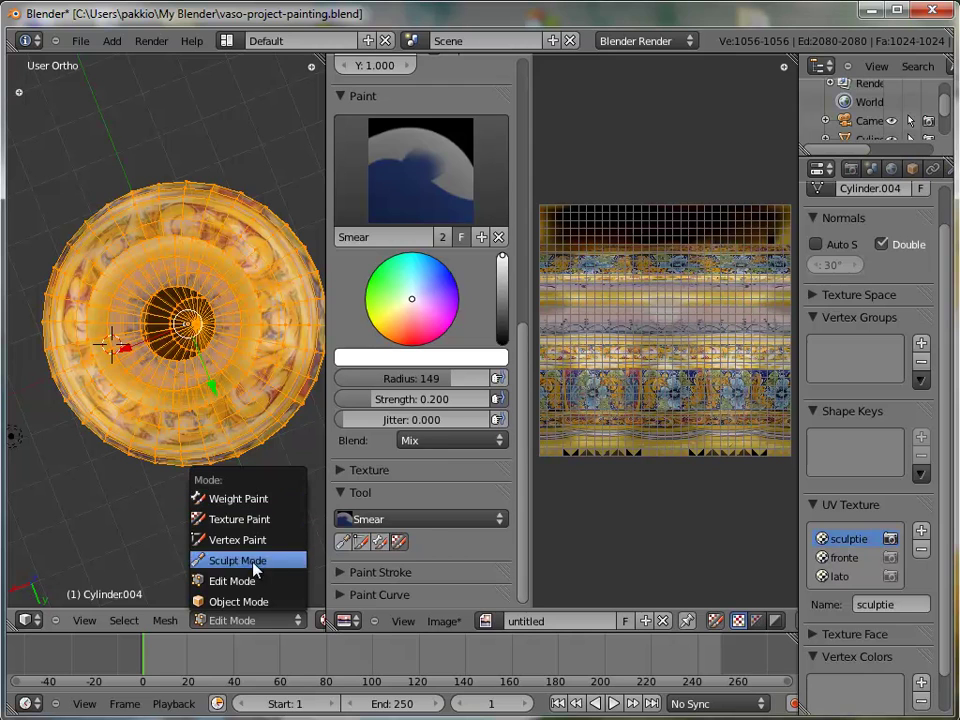
left_click(244, 603)
mouse_move(212, 325)
middle_mouse_down()
mouse_move(231, 332)
mouse_move(214, 343)
mouse_move(200, 322)
middle_mouse_up()
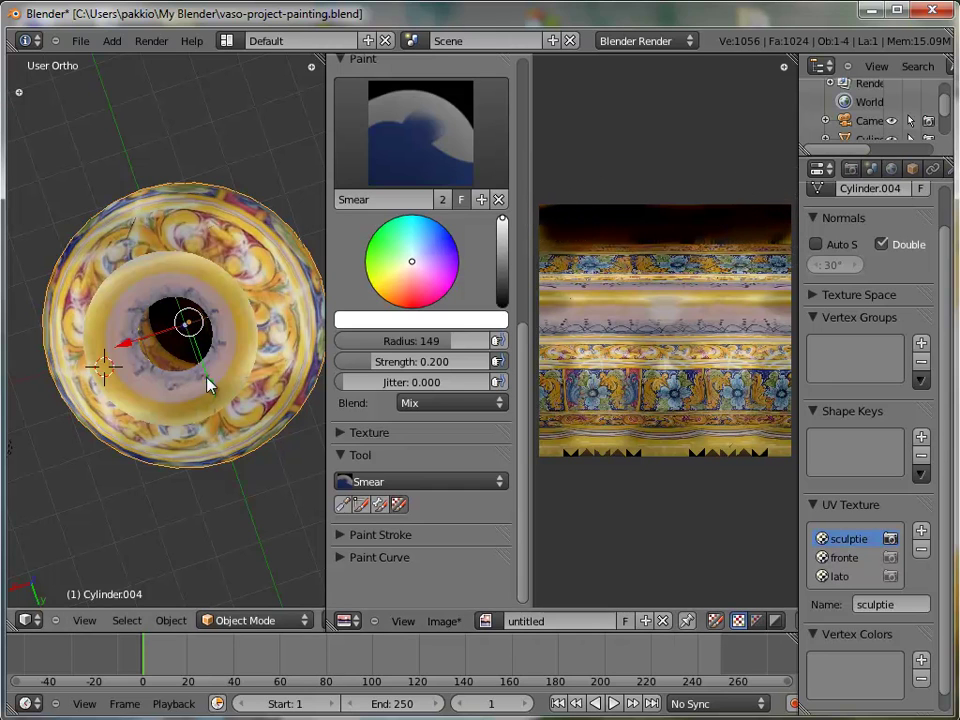
mouse_move(197, 390)
middle_mouse_down()
mouse_move(210, 339)
mouse_move(199, 154)
mouse_move(172, 433)
mouse_move(208, 493)
mouse_move(193, 452)
mouse_move(172, 438)
middle_mouse_up()
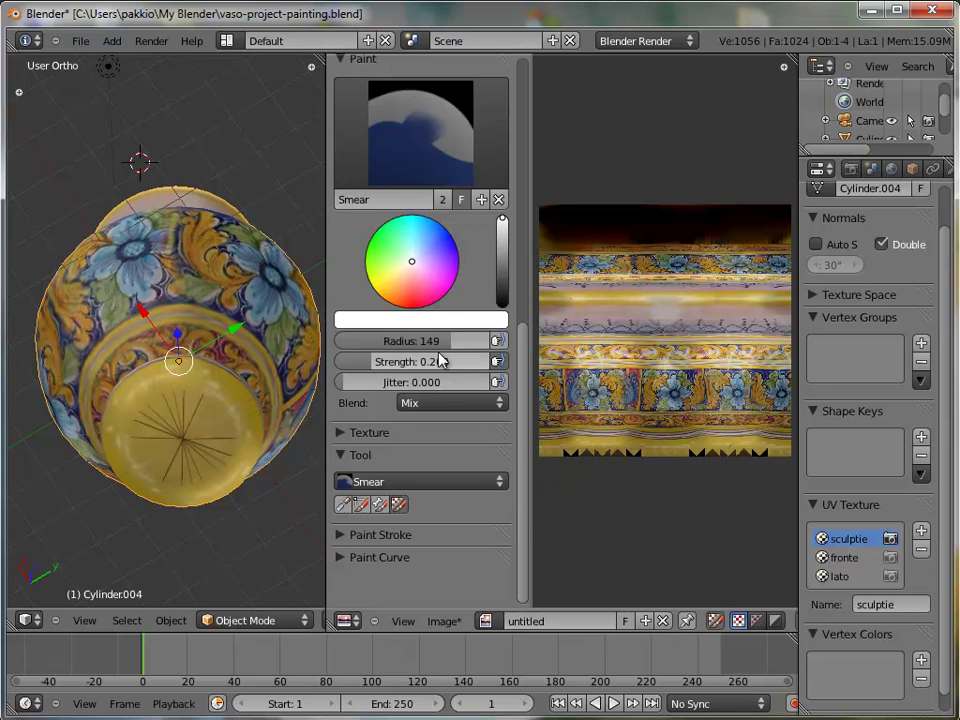
Step: Reduce the brush radius to 92 and smear away the dark triangles along the texture's bottom edge
left_click_drag(439, 342, 393, 347)
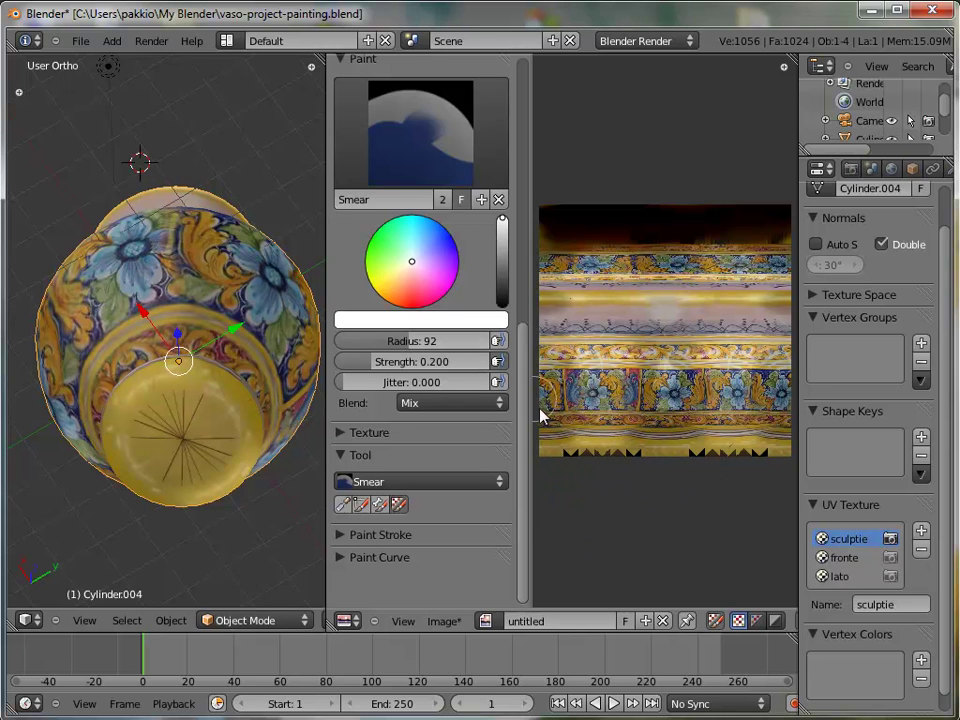
mouse_move(555, 463)
left_mouse_down()
mouse_move(627, 463)
mouse_move(591, 450)
left_mouse_up()
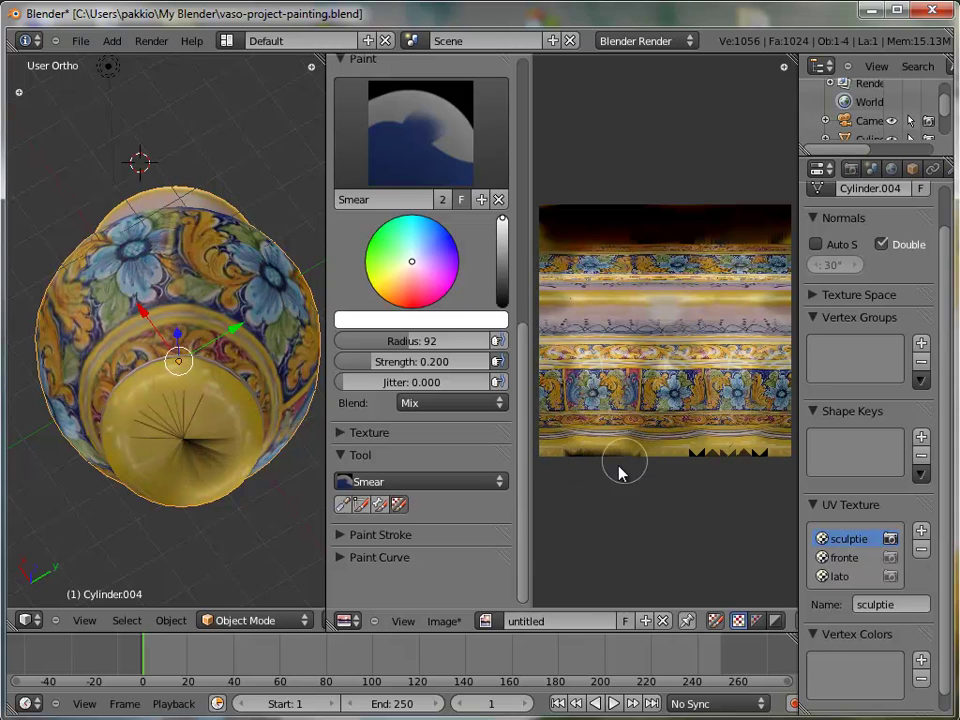
mouse_move(587, 452)
left_mouse_down()
mouse_move(706, 466)
mouse_move(718, 452)
mouse_move(758, 471)
mouse_move(782, 459)
mouse_move(577, 466)
left_mouse_up()
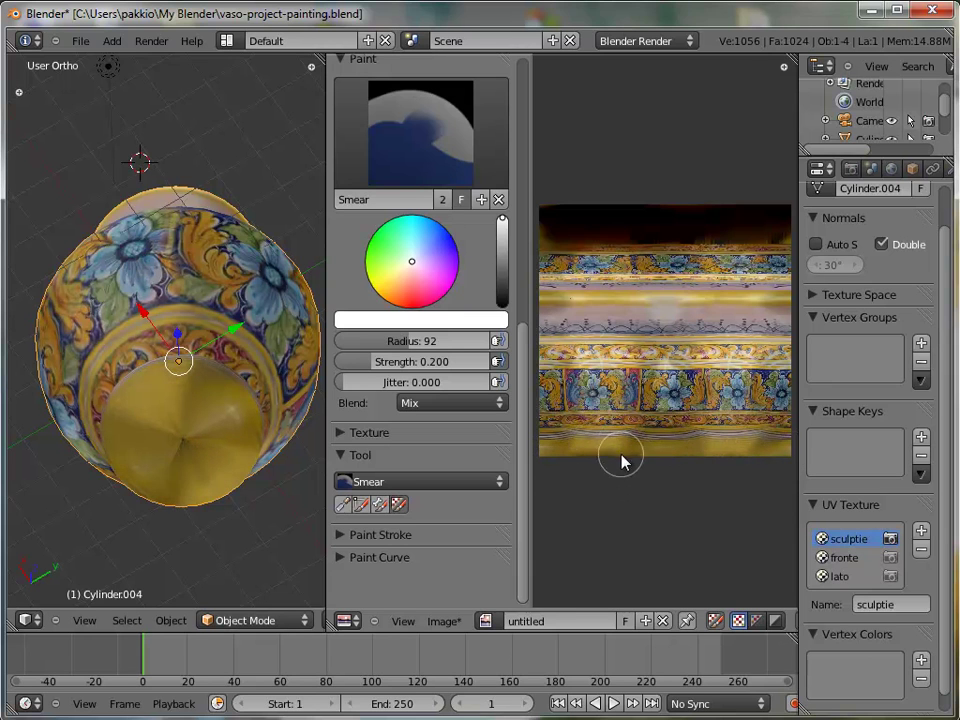
left_click_drag(608, 454, 573, 468)
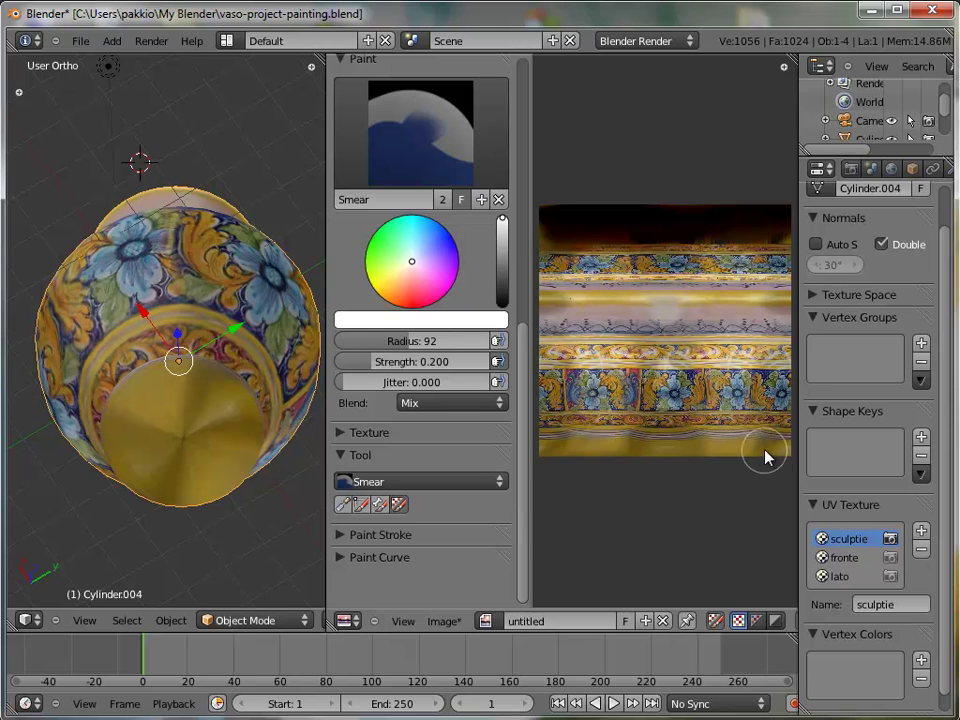
mouse_move(280, 325)
middle_mouse_down()
mouse_move(223, 360)
mouse_move(146, 431)
middle_mouse_up()
mouse_move(248, 375)
middle_mouse_down()
mouse_move(210, 257)
mouse_move(206, 328)
mouse_move(178, 291)
mouse_move(229, 364)
mouse_move(210, 365)
mouse_move(429, 364)
mouse_move(369, 369)
mouse_move(285, 355)
mouse_move(148, 362)
mouse_move(118, 325)
mouse_move(274, 334)
mouse_move(220, 342)
middle_mouse_up()
mouse_move(189, 386)
middle_mouse_down()
mouse_move(176, 317)
mouse_move(137, 322)
mouse_move(200, 315)
middle_mouse_up()
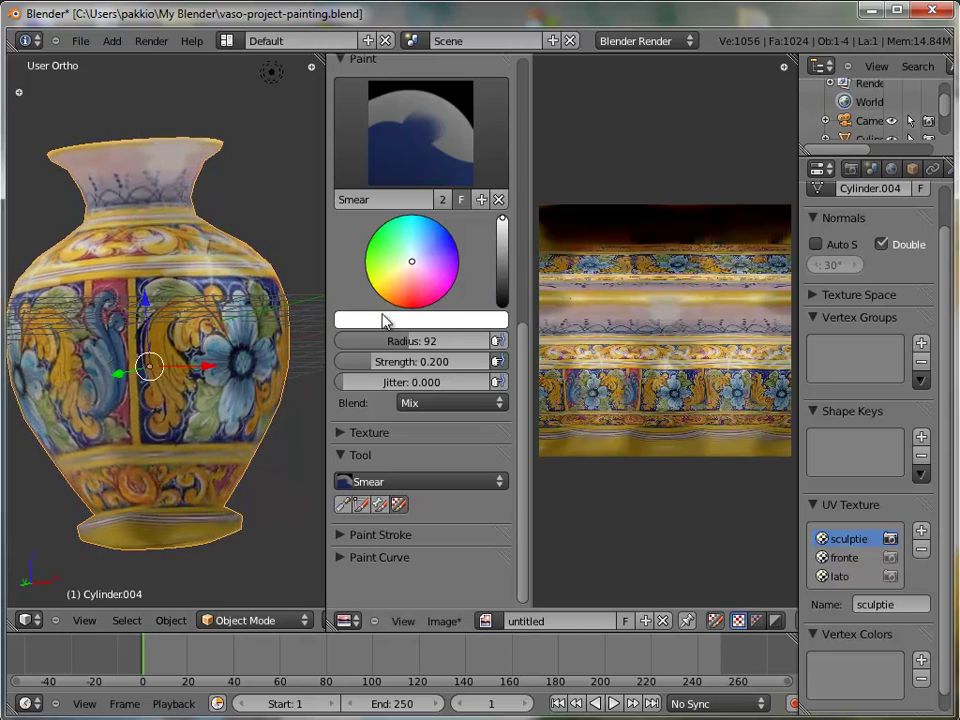
mouse_move(261, 339)
middle_mouse_down()
mouse_move(221, 336)
mouse_move(163, 311)
mouse_move(118, 325)
mouse_move(133, 308)
middle_mouse_up()
mouse_move(222, 191)
middle_mouse_down()
mouse_move(182, 189)
mouse_move(204, 176)
middle_mouse_up()
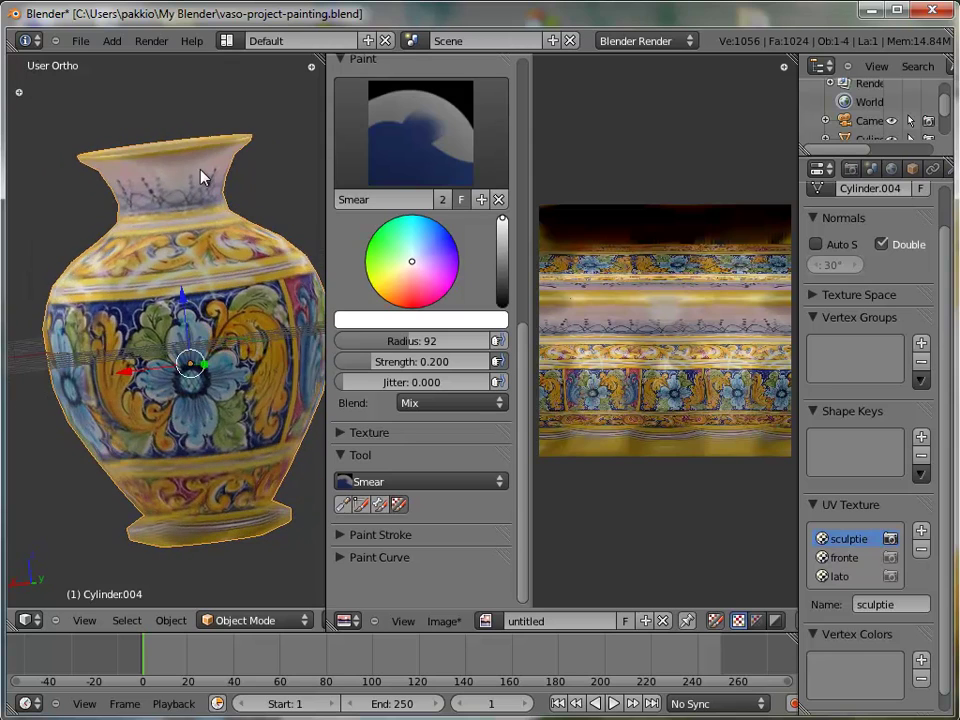
mouse_move(167, 332)
middle_mouse_down()
mouse_move(180, 312)
mouse_move(240, 360)
middle_mouse_up()
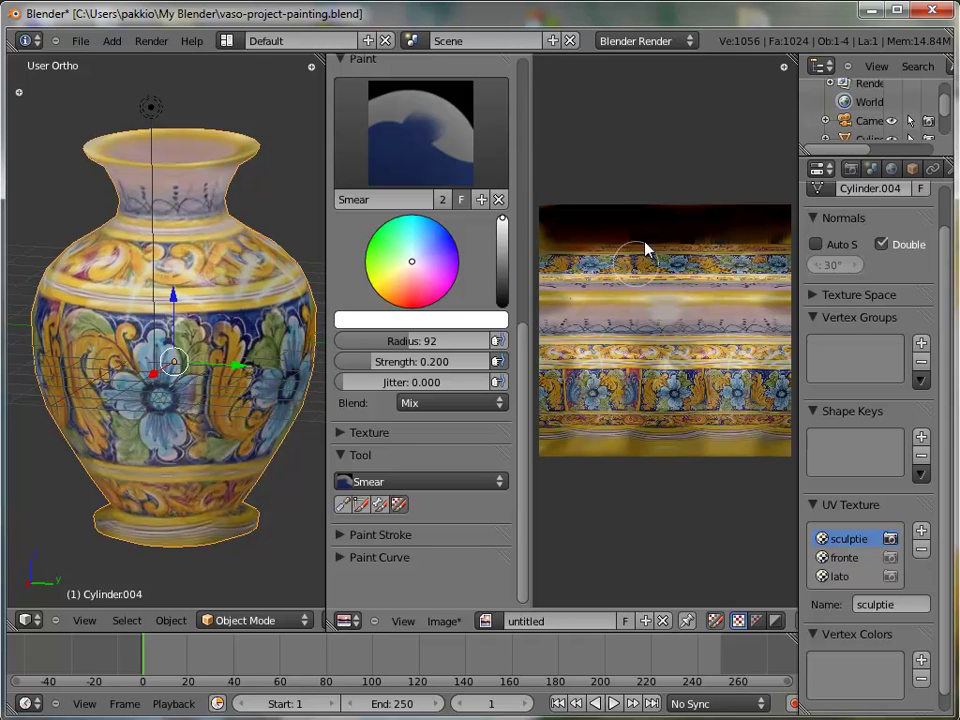
left_click_drag(529, 197, 306, 178)
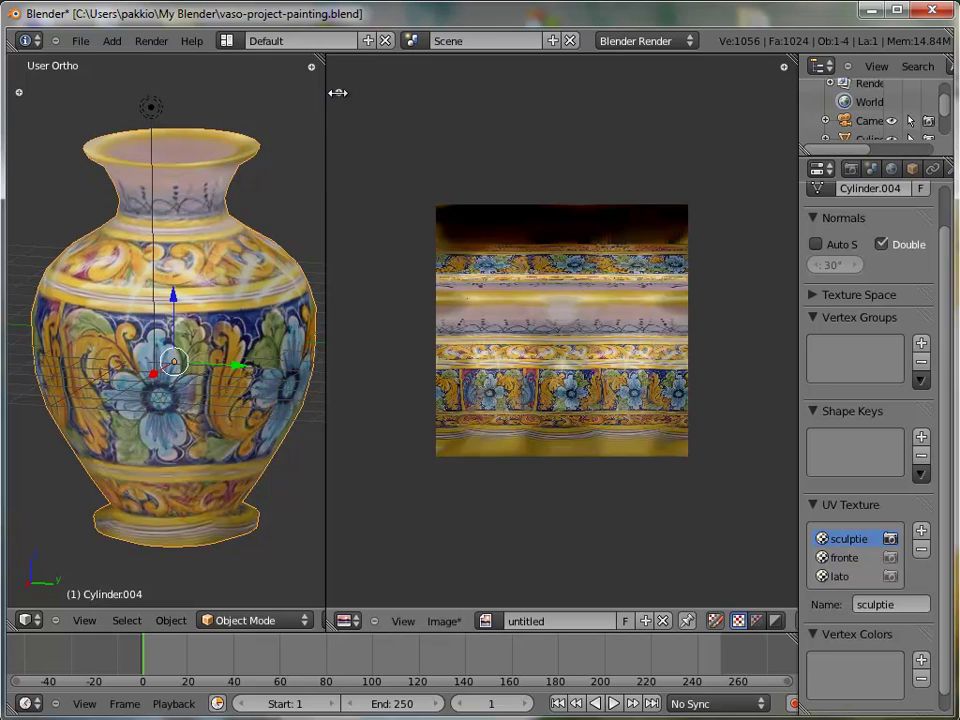
left_click_drag(337, 92, 428, 139)
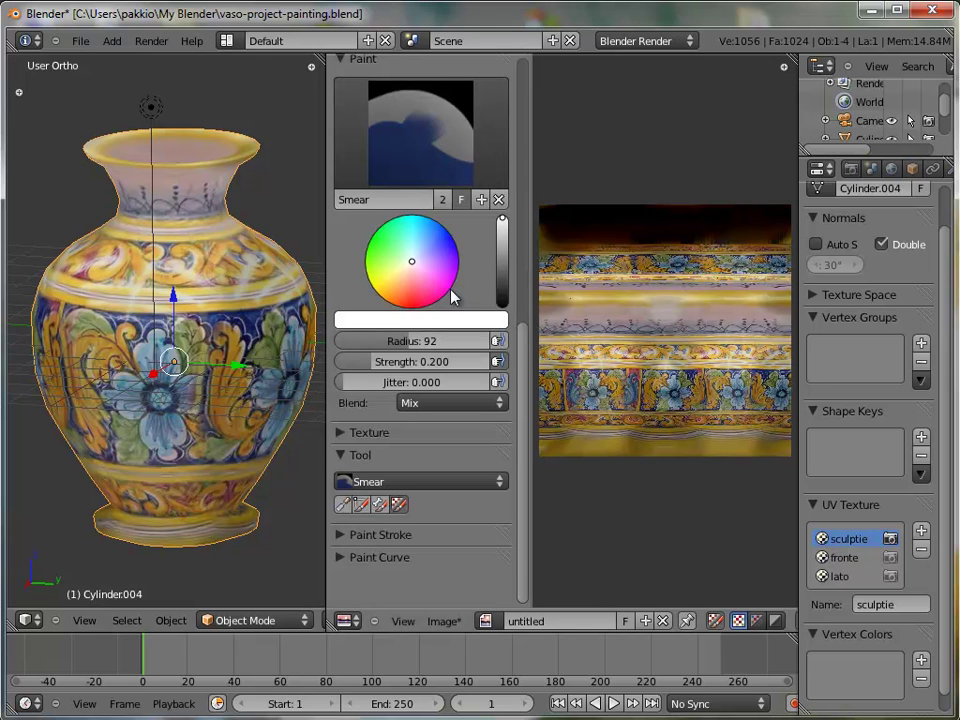
left_click_drag(520, 388, 508, 100)
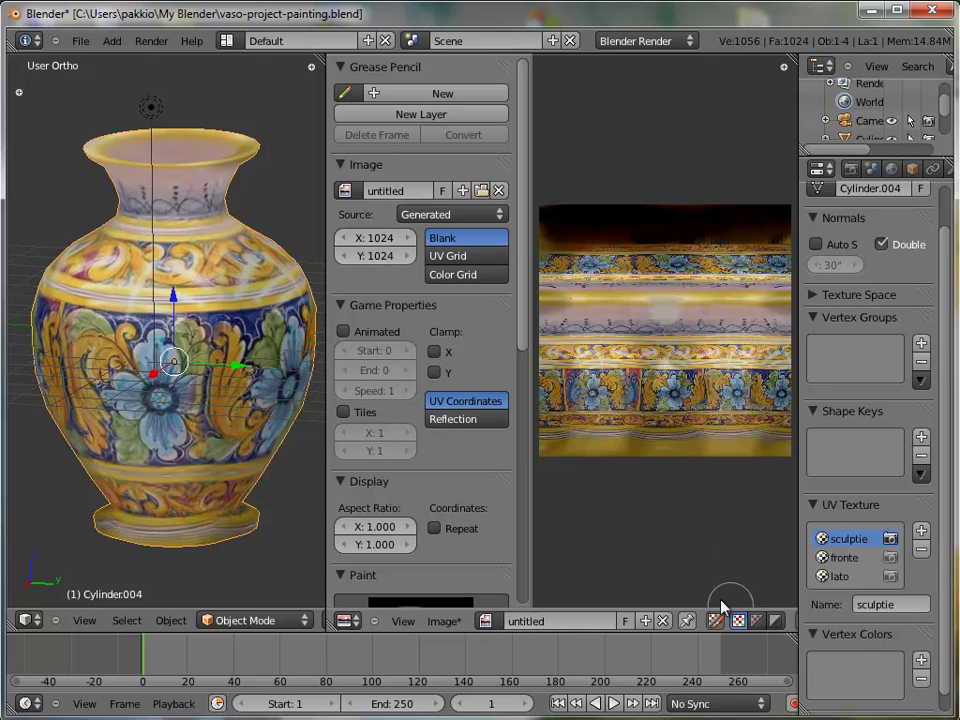
Step: Check the Image menu's Save As Image option, then drag the settings panel border left to narrow it
left_click(444, 621)
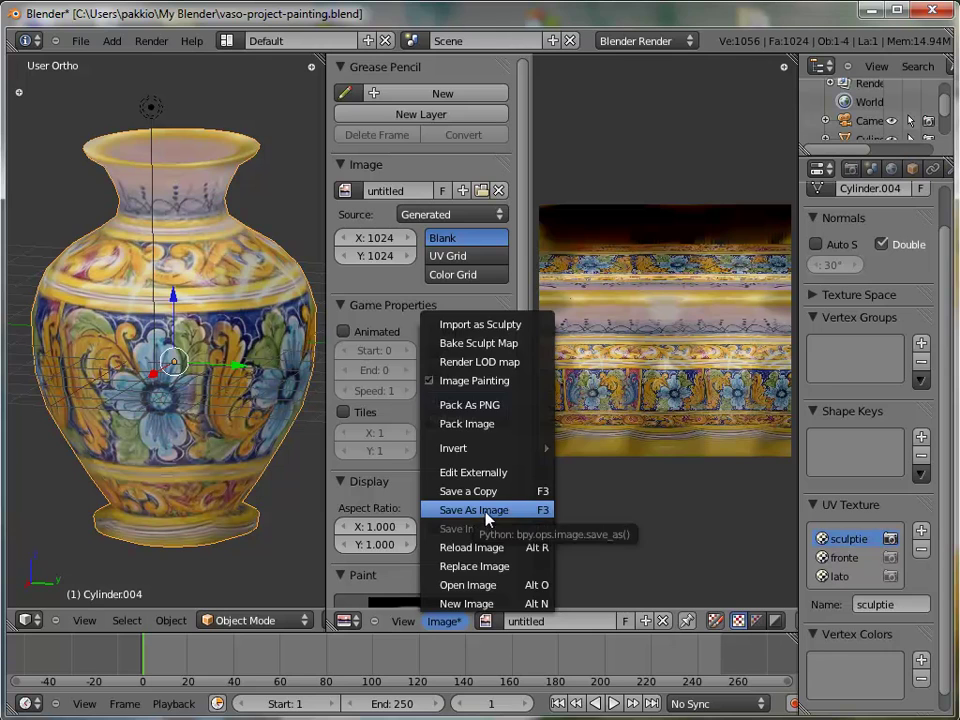
left_click(444, 622)
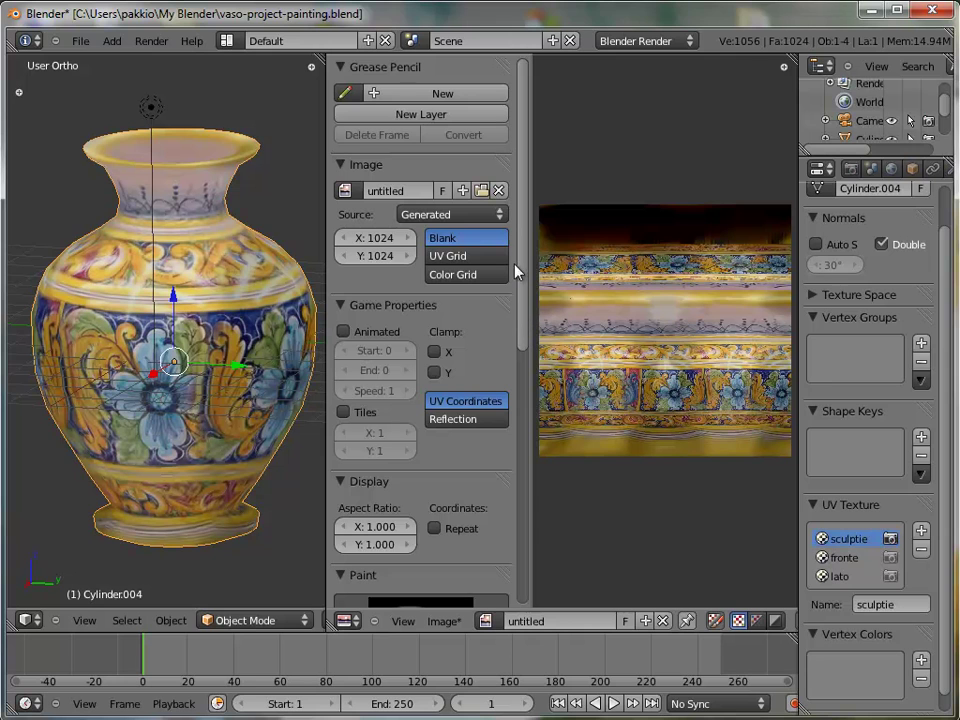
mouse_move(518, 157)
left_mouse_down()
mouse_move(502, 316)
mouse_move(516, 148)
left_mouse_up()
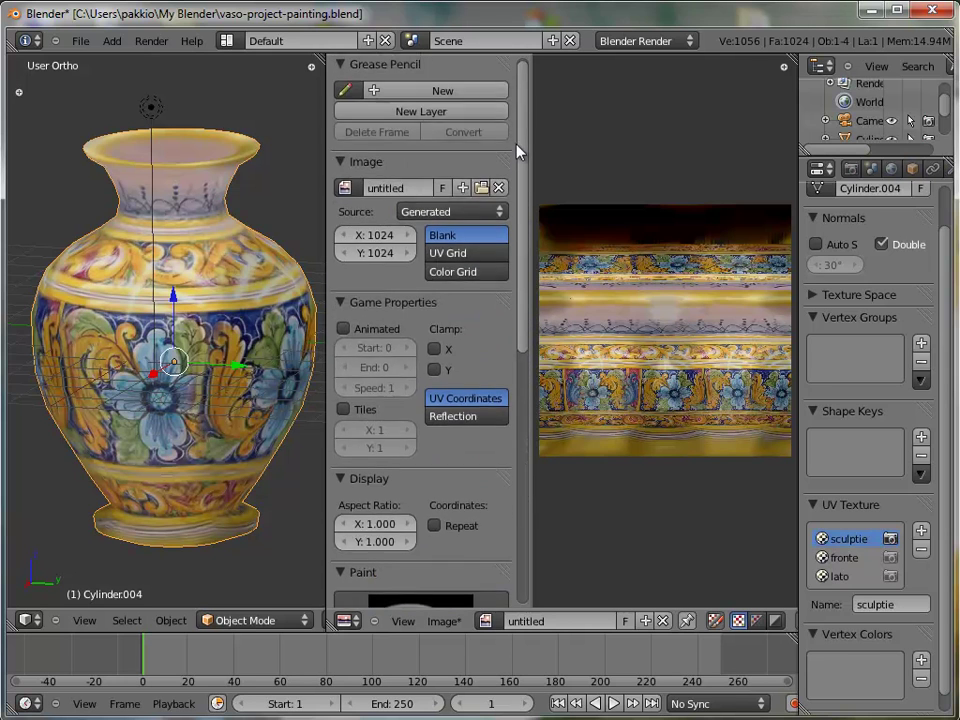
mouse_move(525, 253)
left_mouse_down()
mouse_move(523, 484)
mouse_move(527, 253)
left_mouse_up()
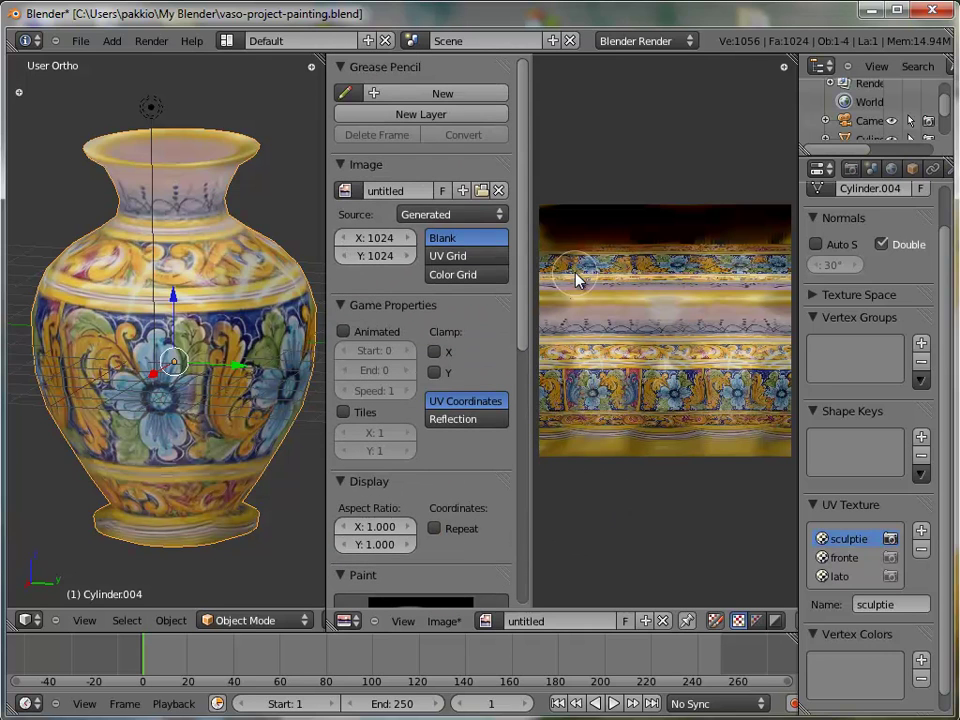
mouse_move(518, 205)
left_mouse_down()
mouse_move(540, 396)
mouse_move(540, 208)
left_mouse_up()
left_click_drag(528, 289, 465, 288)
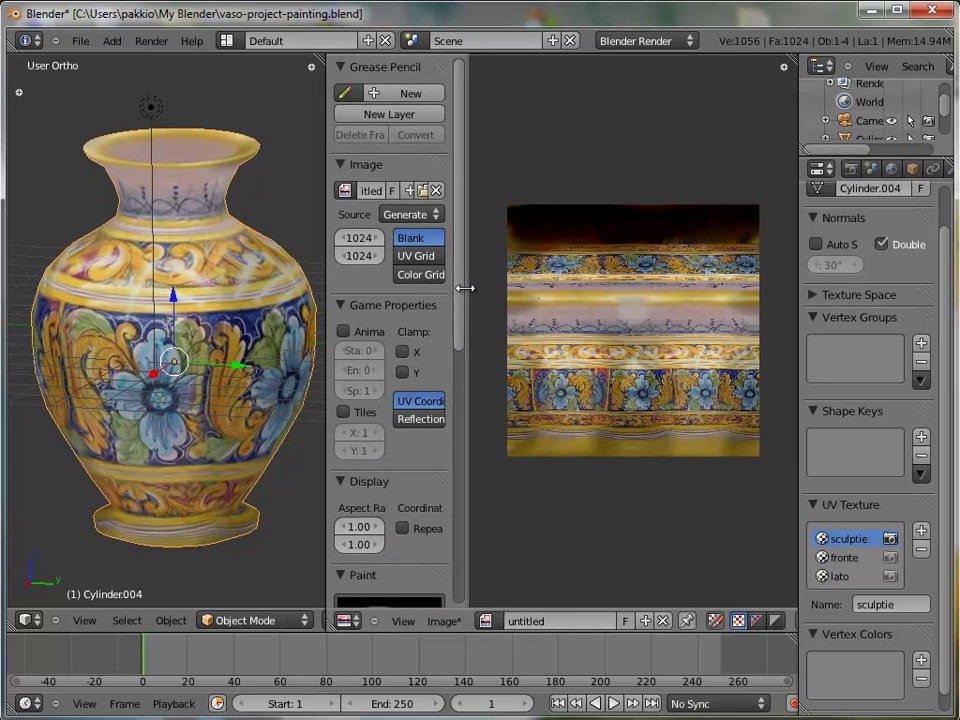